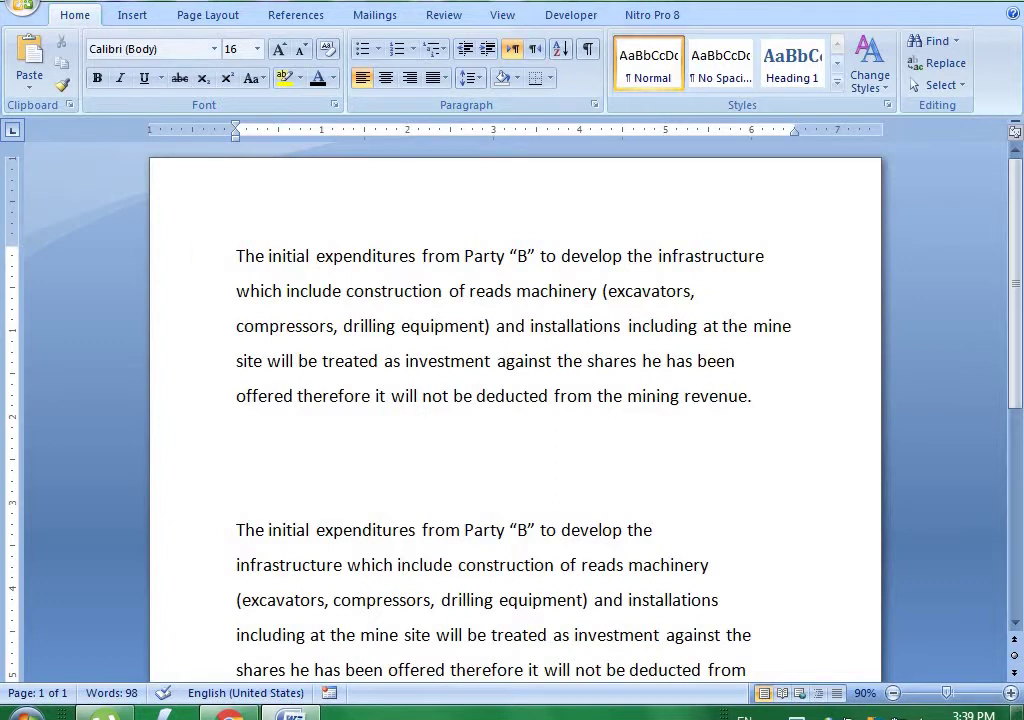
# Select the first paragraph and set it in Arial at size 16
pyautogui.scroll(-1, 515, 400)
pyautogui.scroll(1, 515, 400)
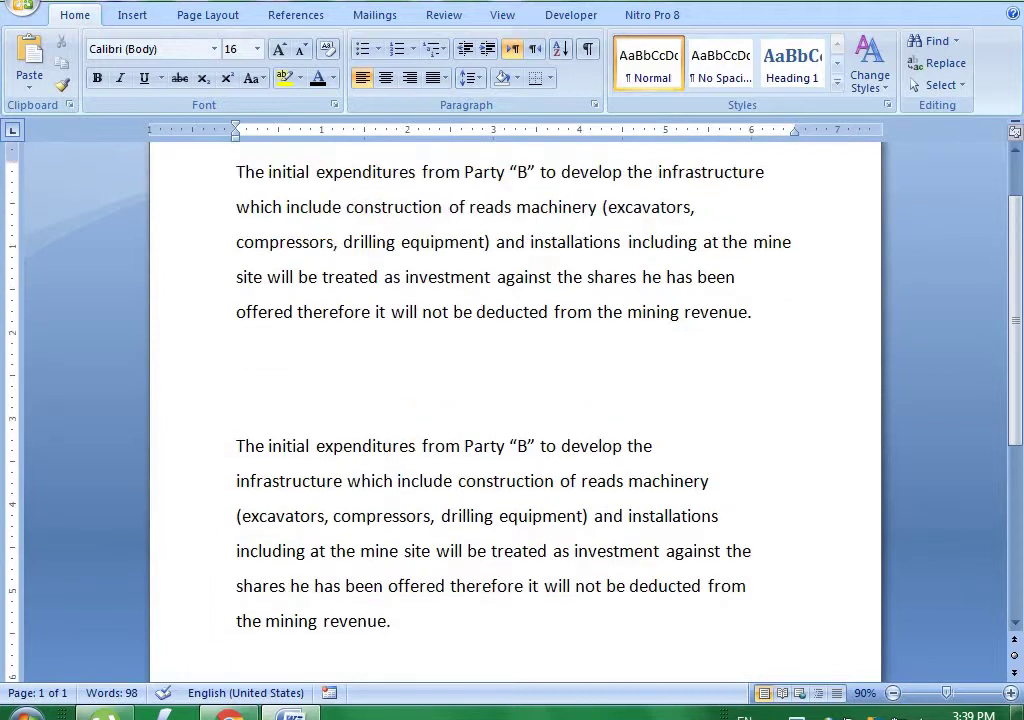
pyautogui.scroll(2, 515, 400)
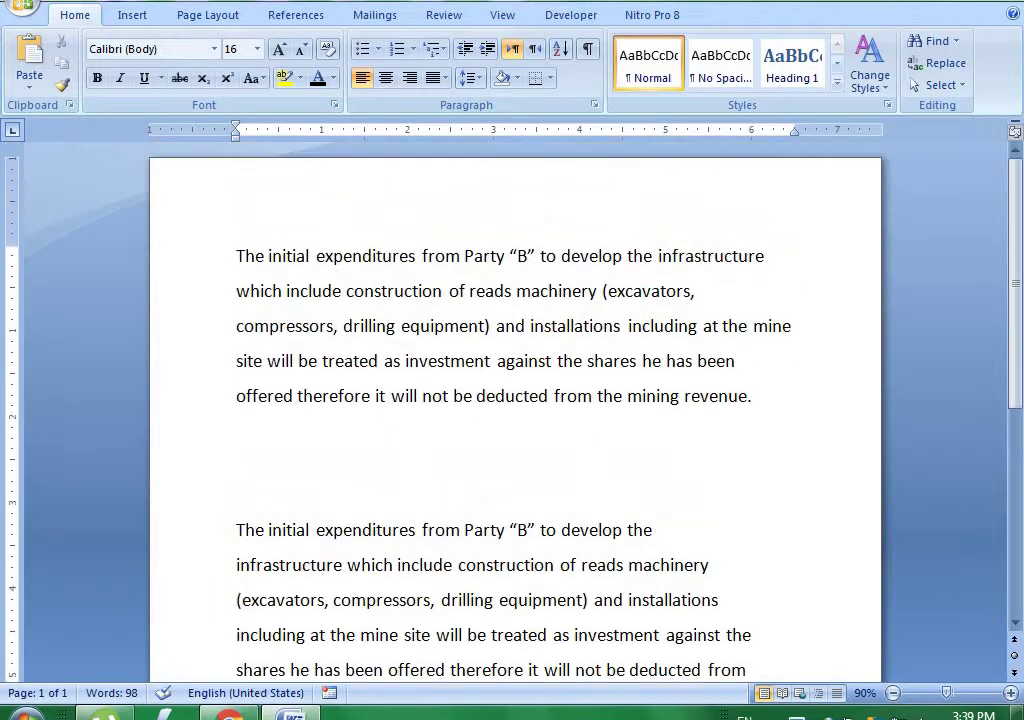
pyautogui.click(237, 430)
pyautogui.click(212, 262)
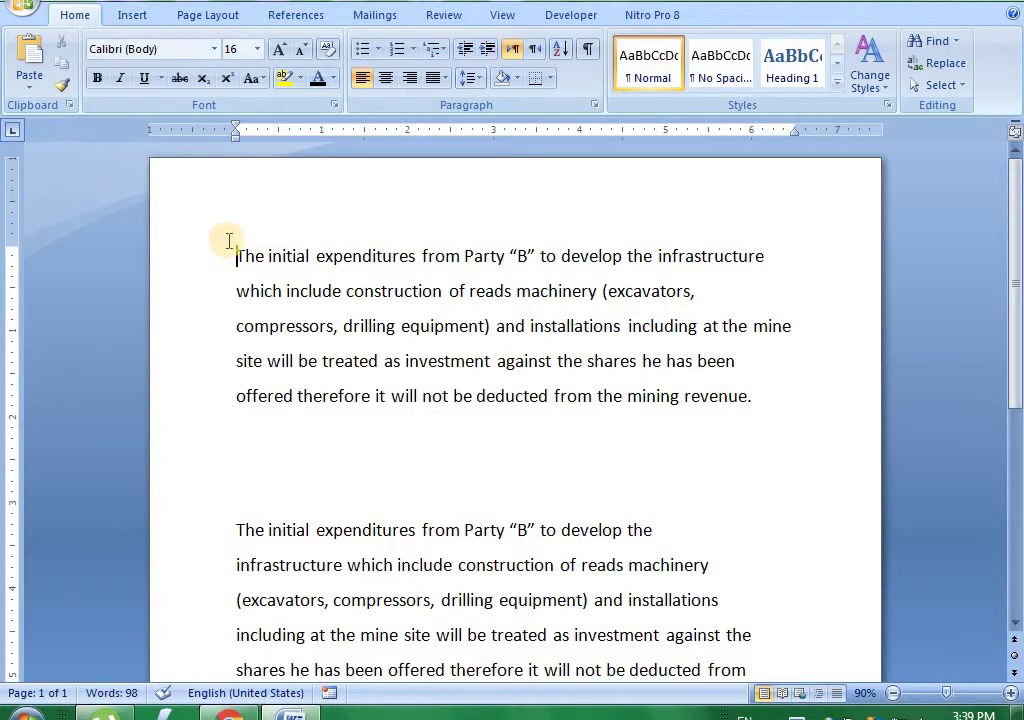
pyautogui.moveTo(237, 256); pyautogui.dragTo(758, 396)
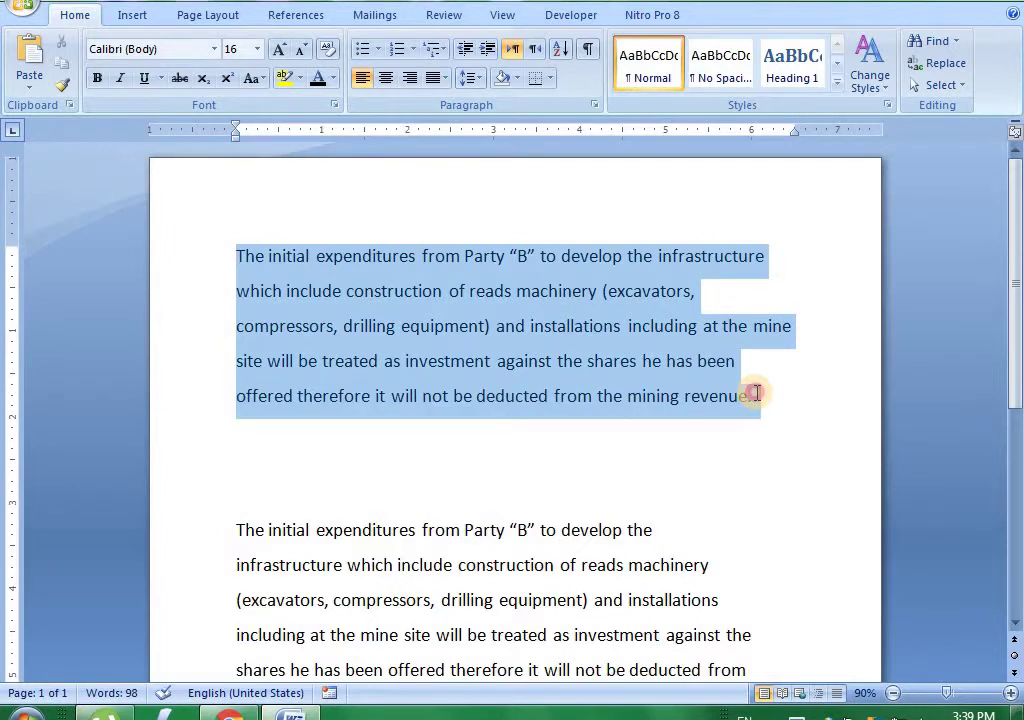
pyautogui.click(214, 49)
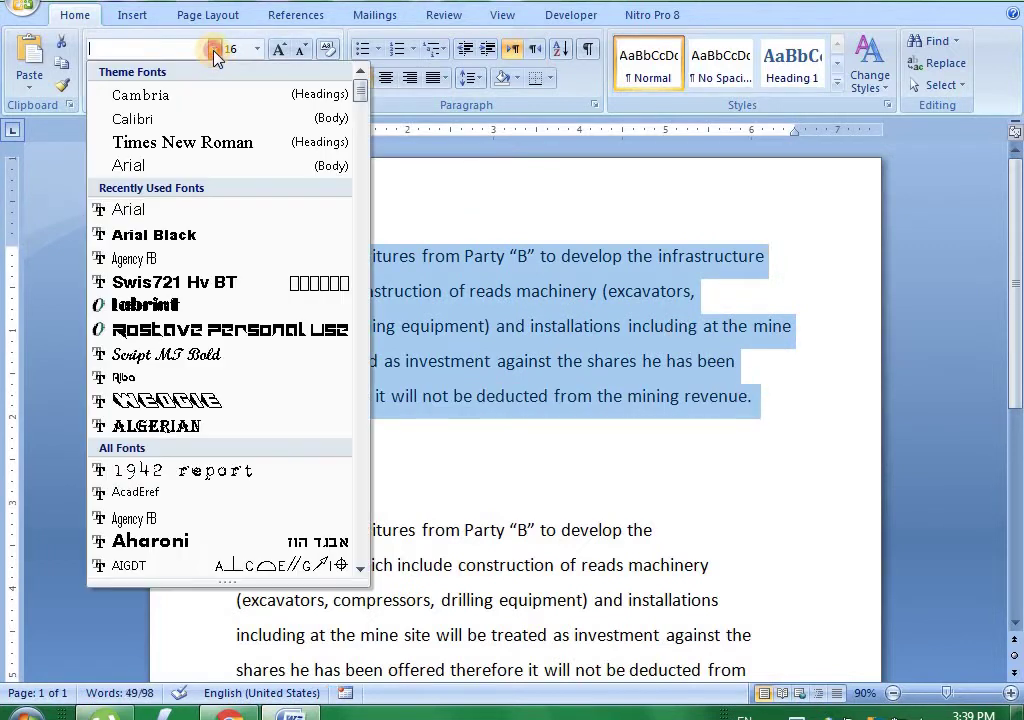
pyautogui.click(185, 172)
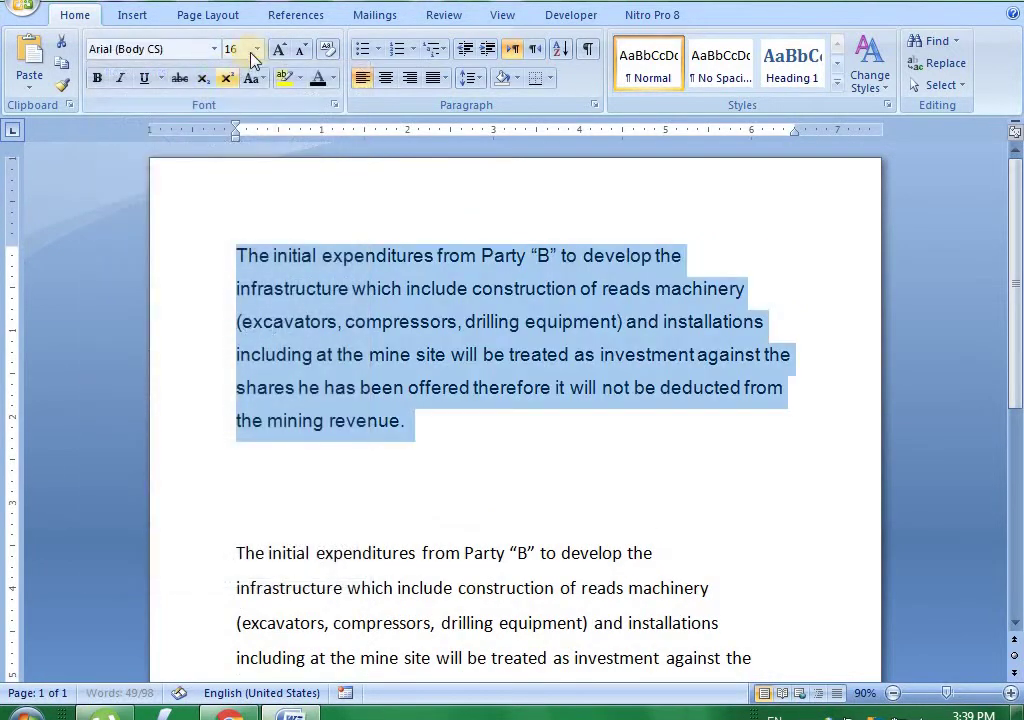
pyautogui.click(256, 50)
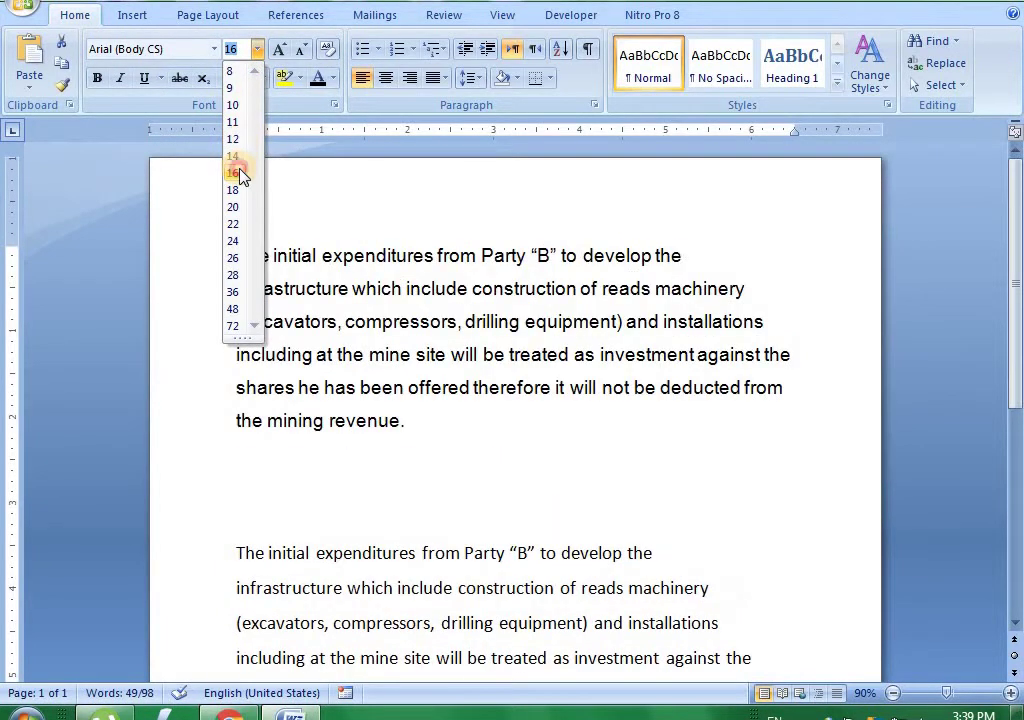
pyautogui.click(238, 173)
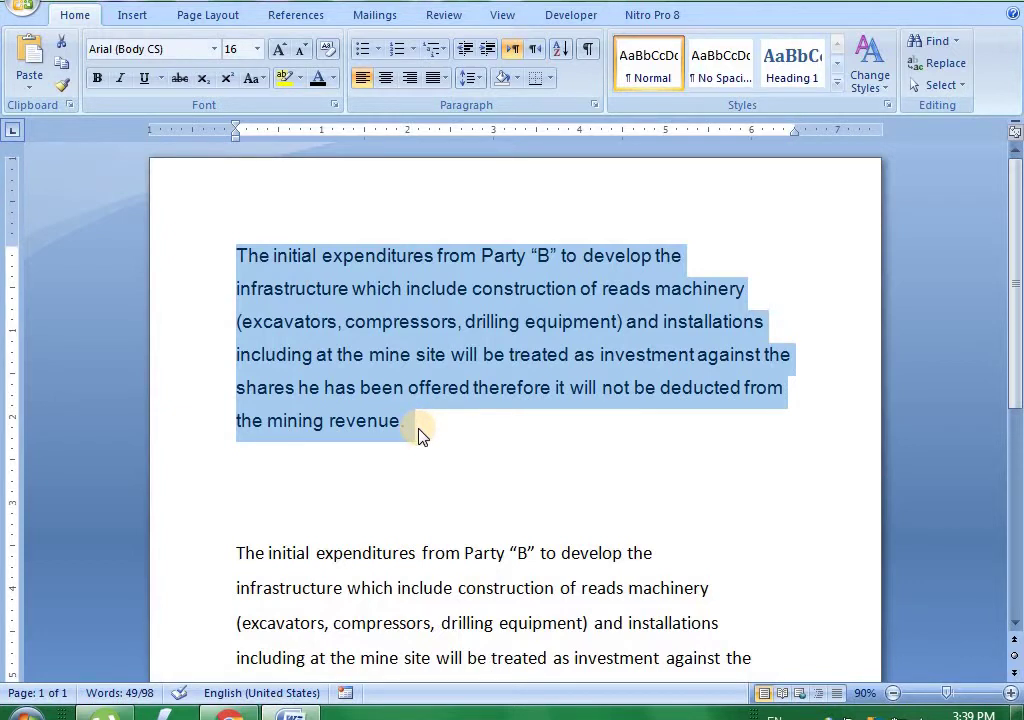
# Open the Font dialog with Ctrl+D and choose Berlin Sans FB Demi as the Latin text font
pyautogui.hotkey('ctrl', 'd')
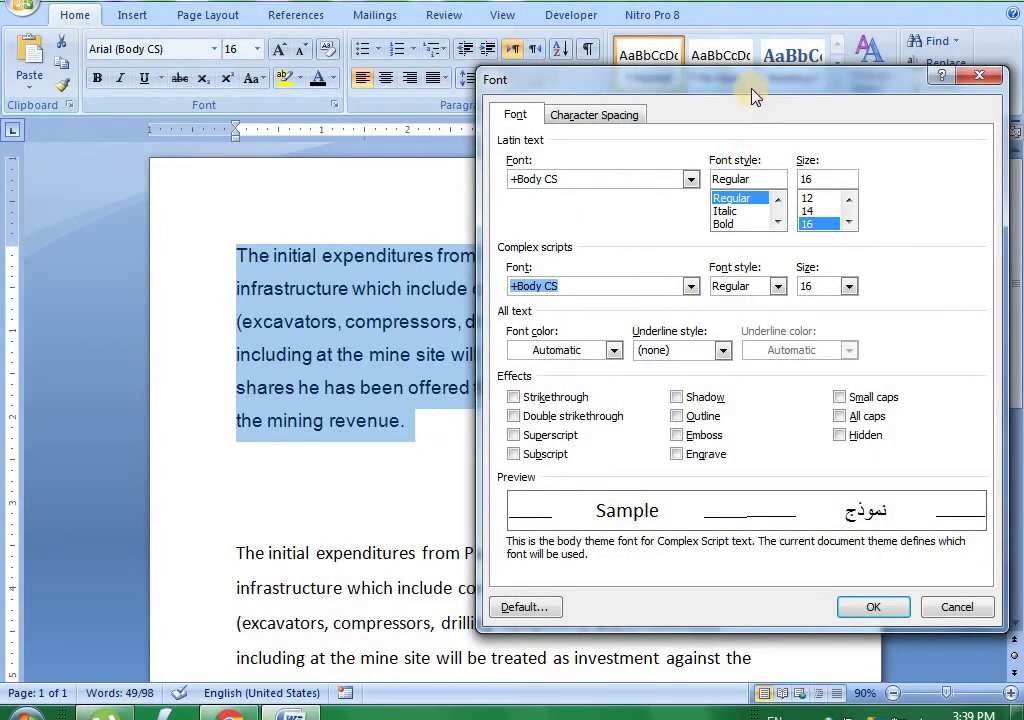
pyautogui.moveTo(755, 96); pyautogui.dragTo(721, 129)
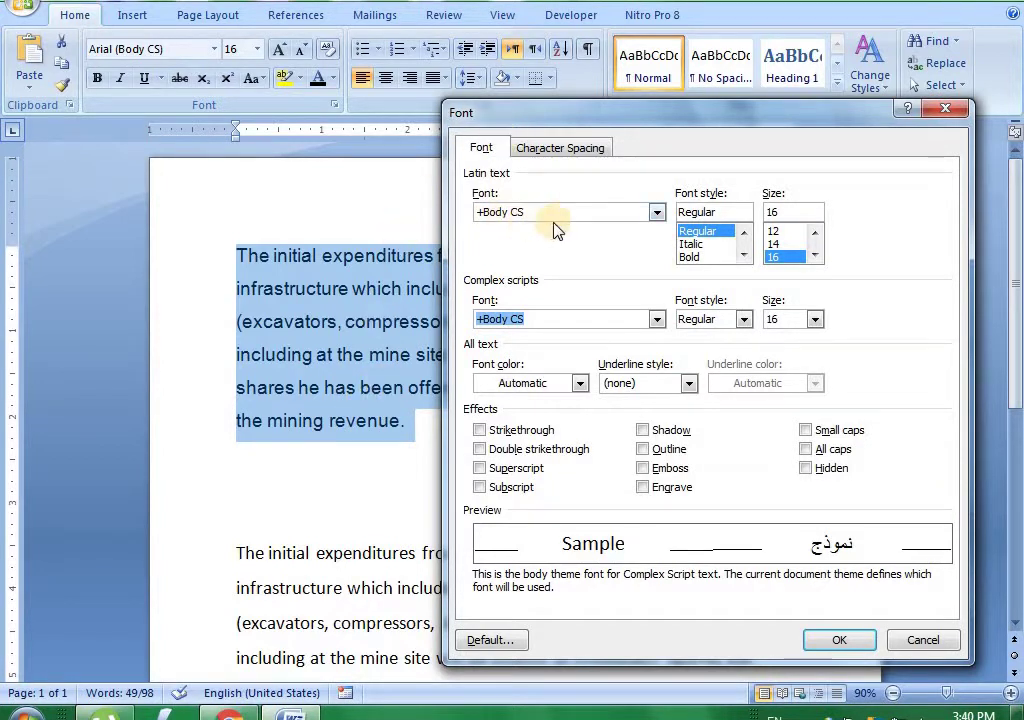
pyautogui.click(657, 213)
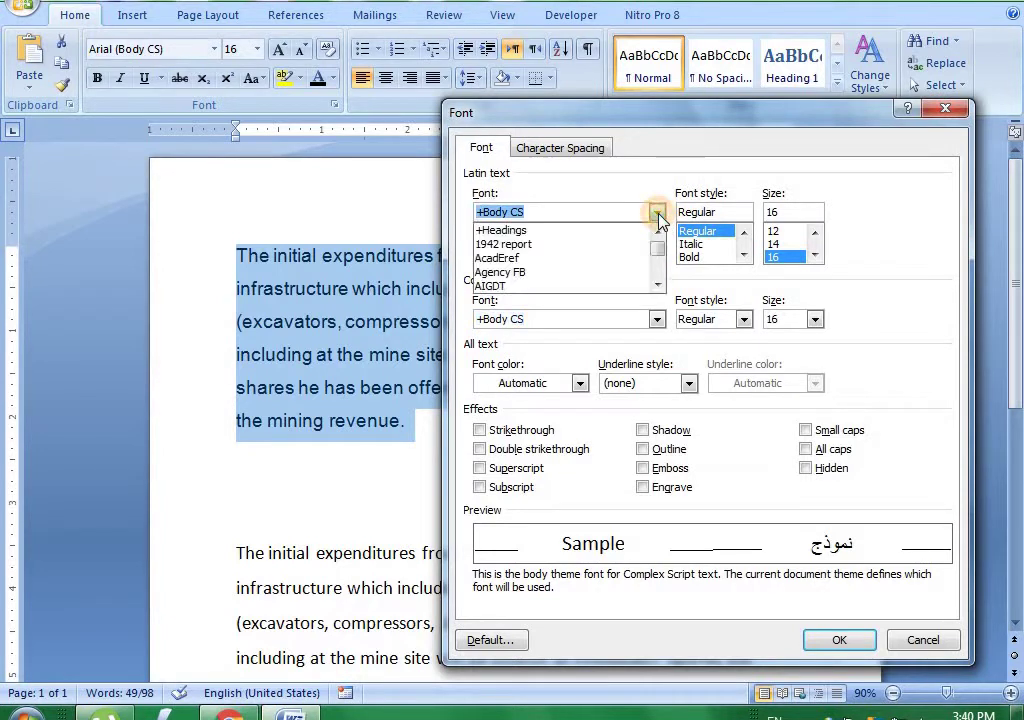
pyautogui.click(658, 286)
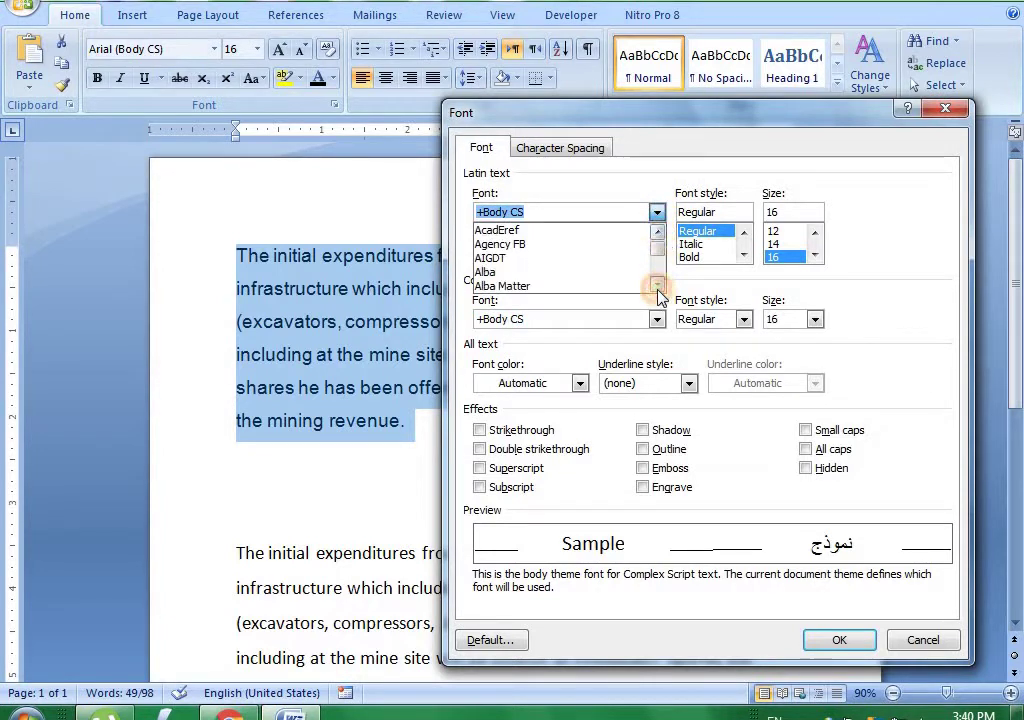
pyautogui.click(658, 286)
pyautogui.click(658, 286)
pyautogui.click(658, 286)
pyautogui.click(658, 286)
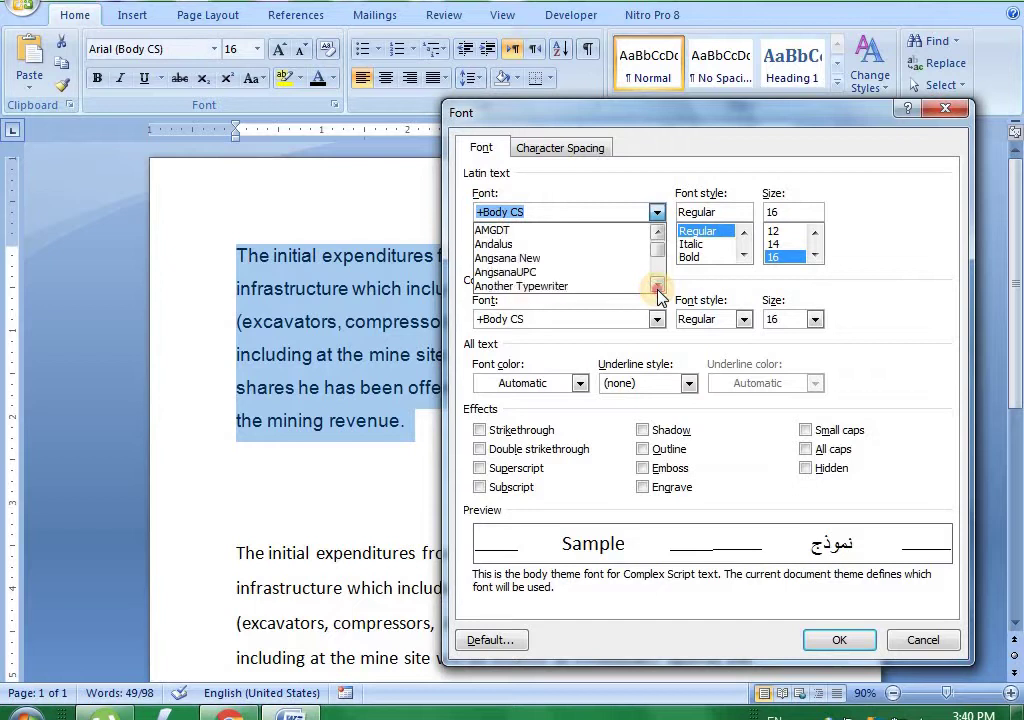
pyautogui.click(658, 286)
pyautogui.click(658, 286)
pyautogui.click(658, 286)
pyautogui.click(658, 286)
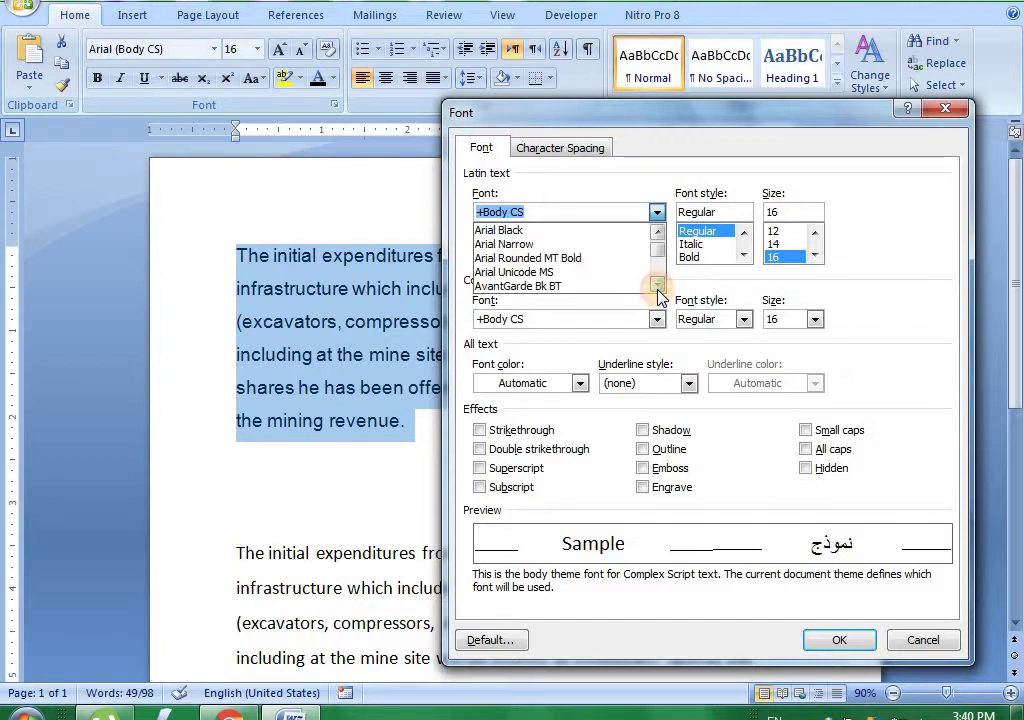
pyautogui.click(658, 286)
pyautogui.click(658, 286)
pyautogui.click(534, 284)
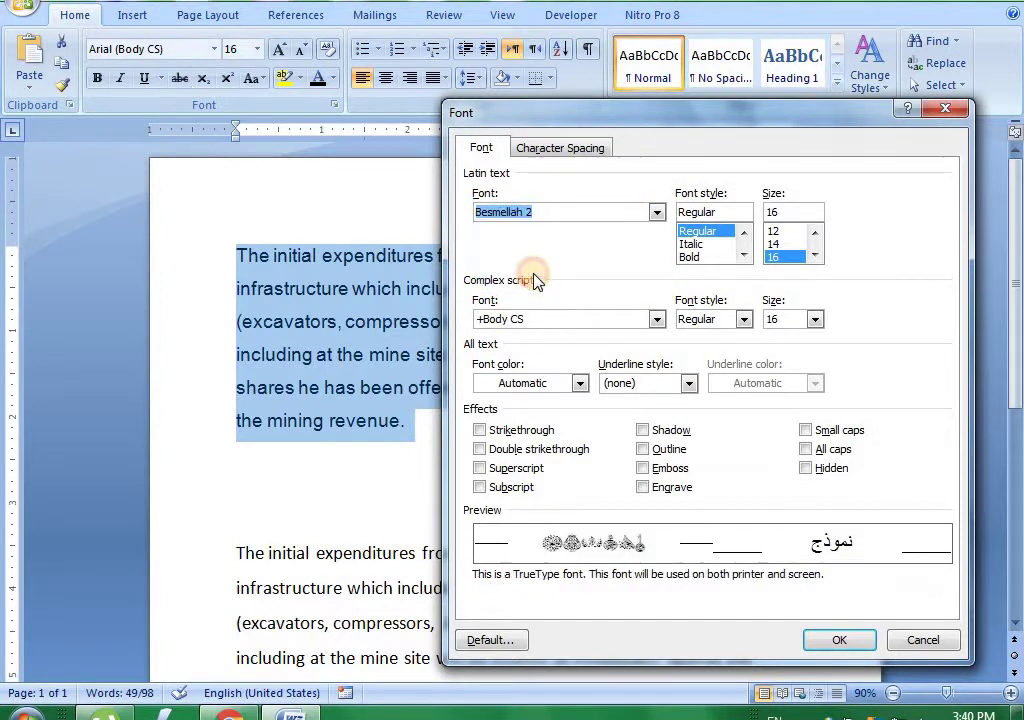
pyautogui.click(657, 212)
pyautogui.click(586, 238)
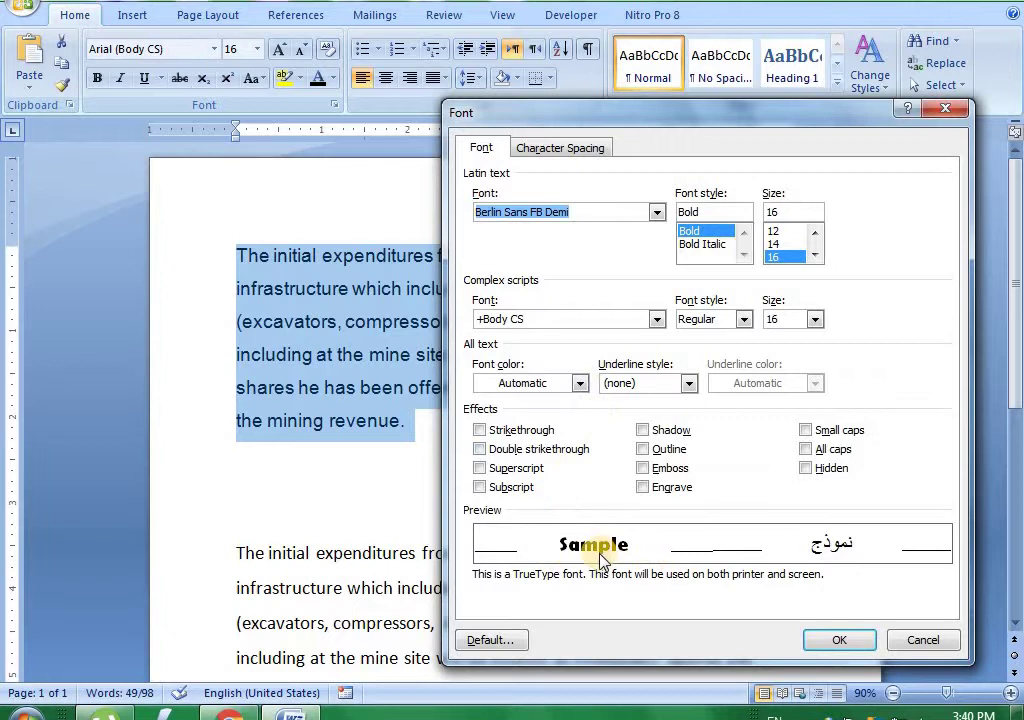
# Set the font style to Bold and size 20, keeping the complex-script style Regular
pyautogui.click(706, 246)
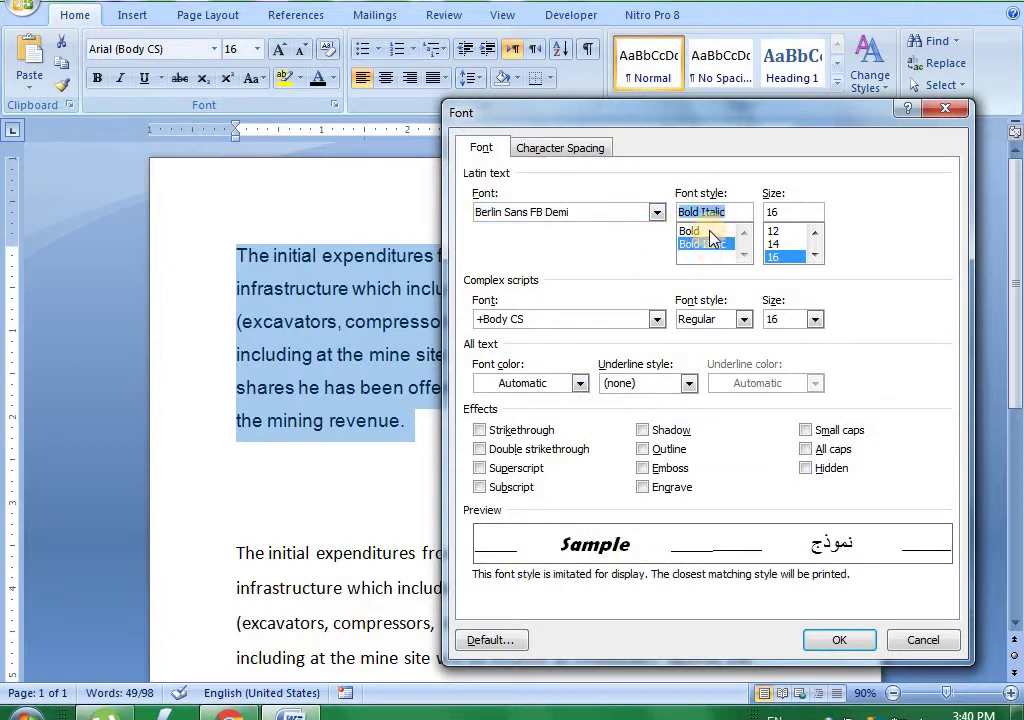
pyautogui.click(708, 232)
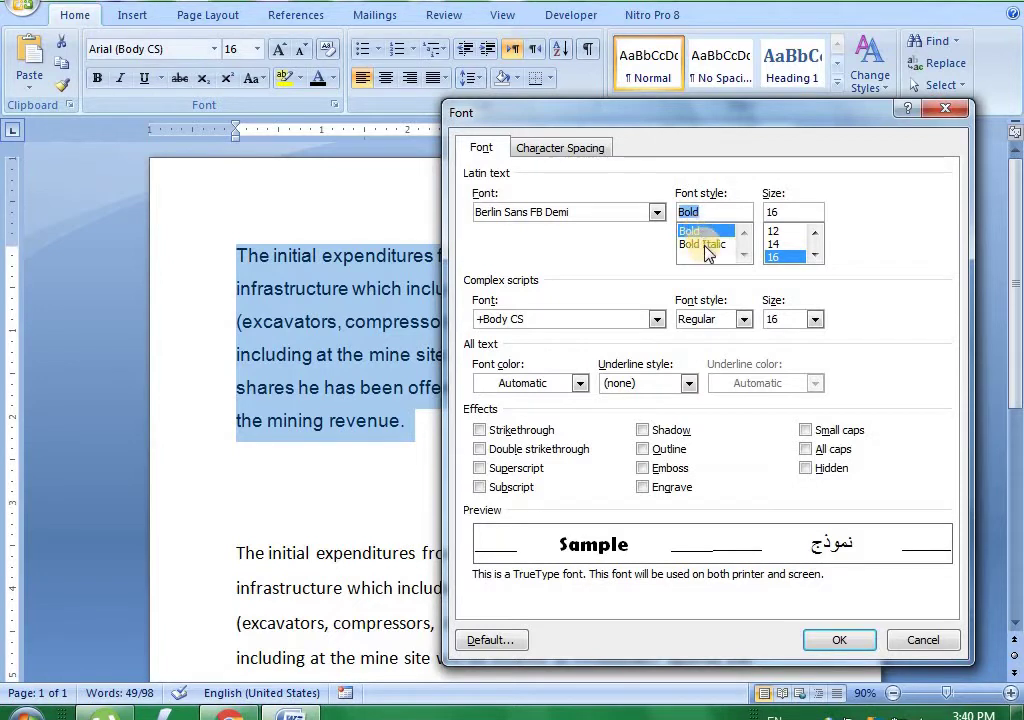
pyautogui.click(776, 244)
pyautogui.click(815, 257)
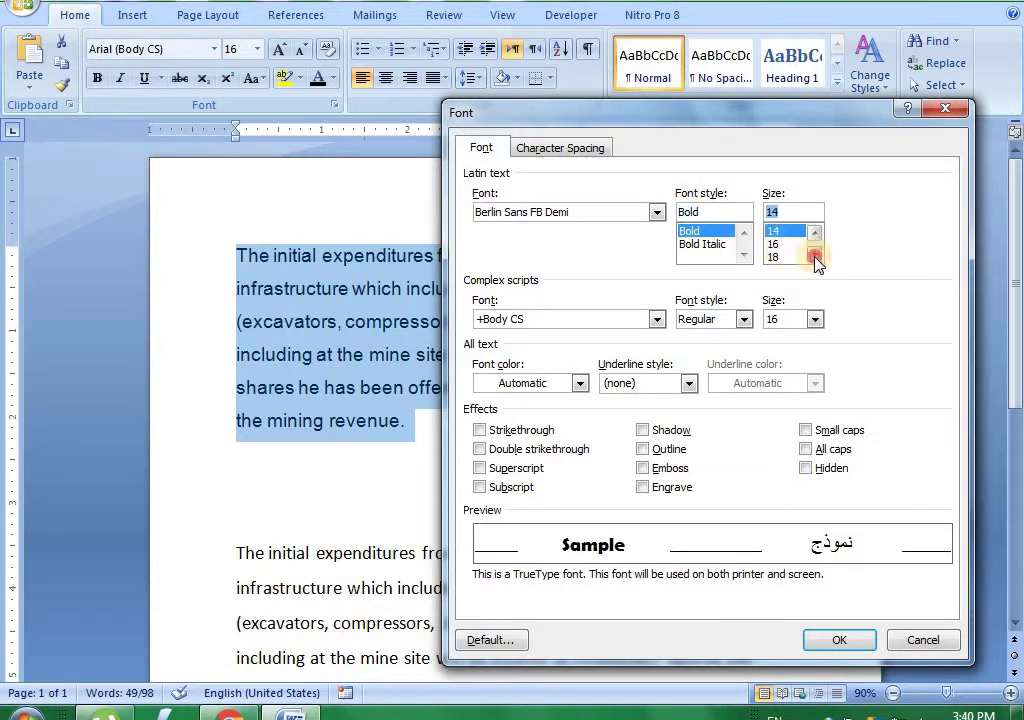
pyautogui.click(815, 257)
pyautogui.click(779, 232)
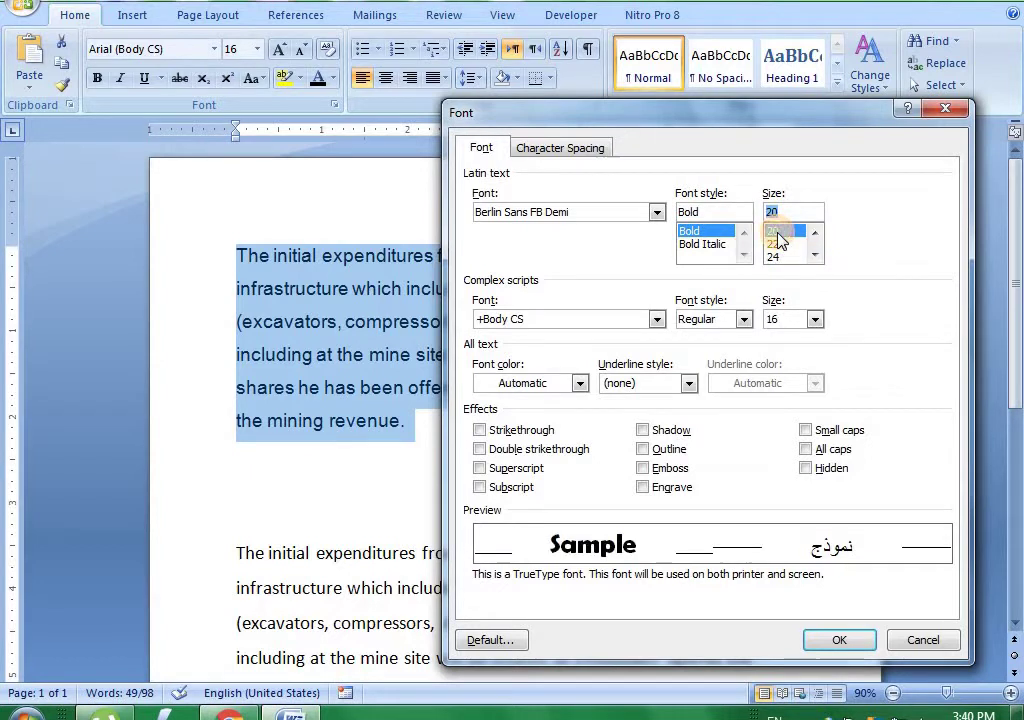
pyautogui.click(744, 322)
pyautogui.click(697, 319)
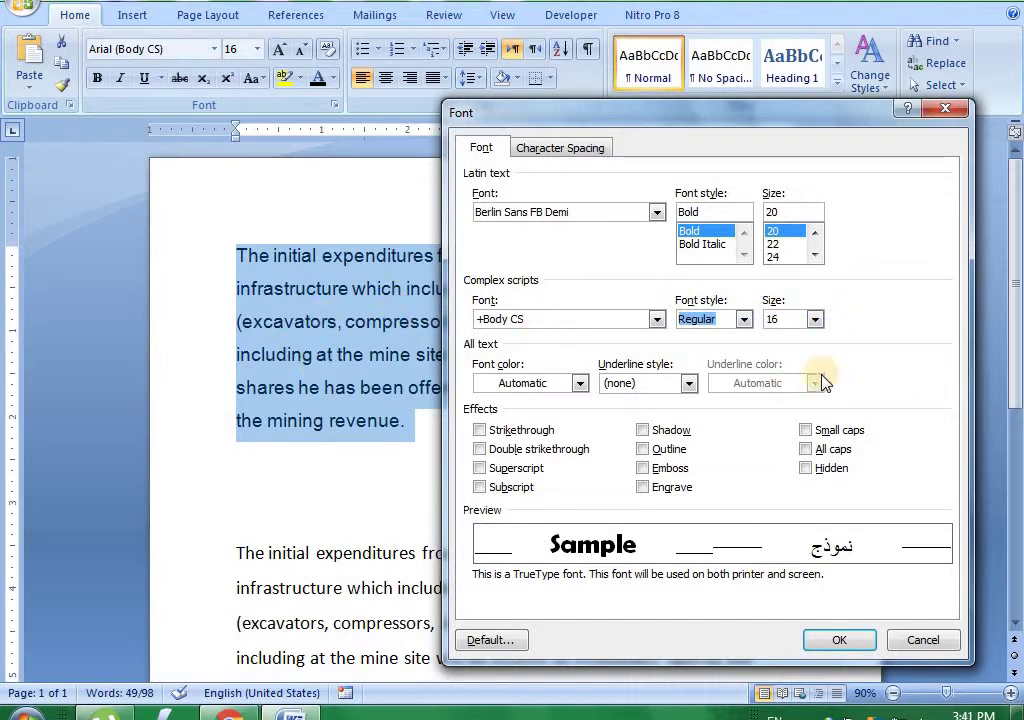
# Make the font colour purple and choose a wavy underline style
pyautogui.click(579, 384)
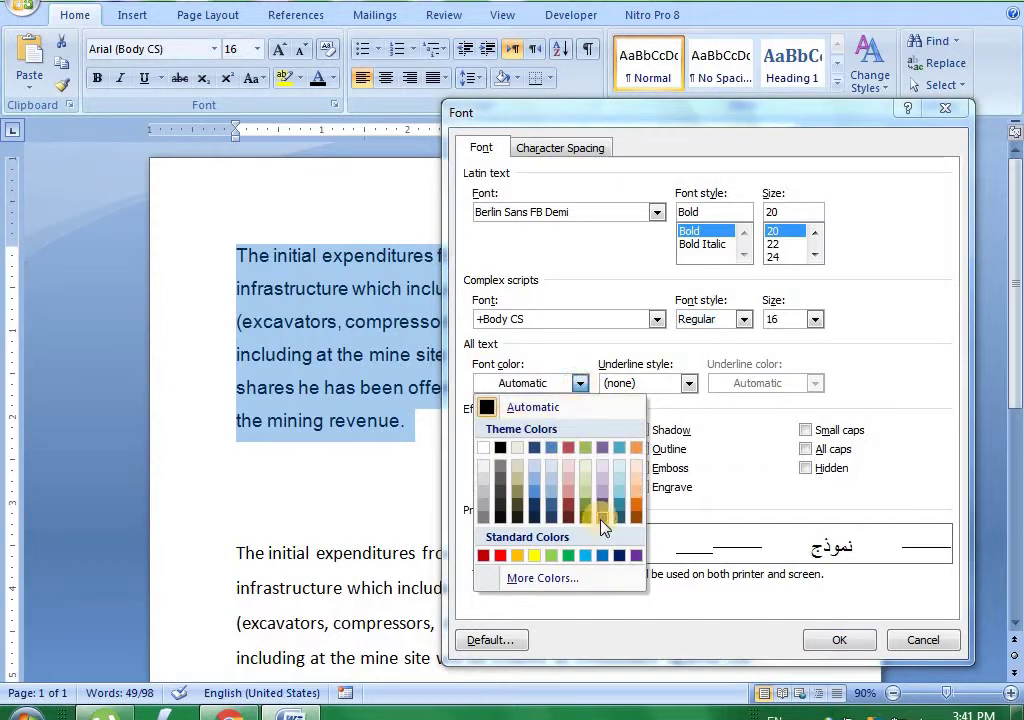
pyautogui.click(635, 557)
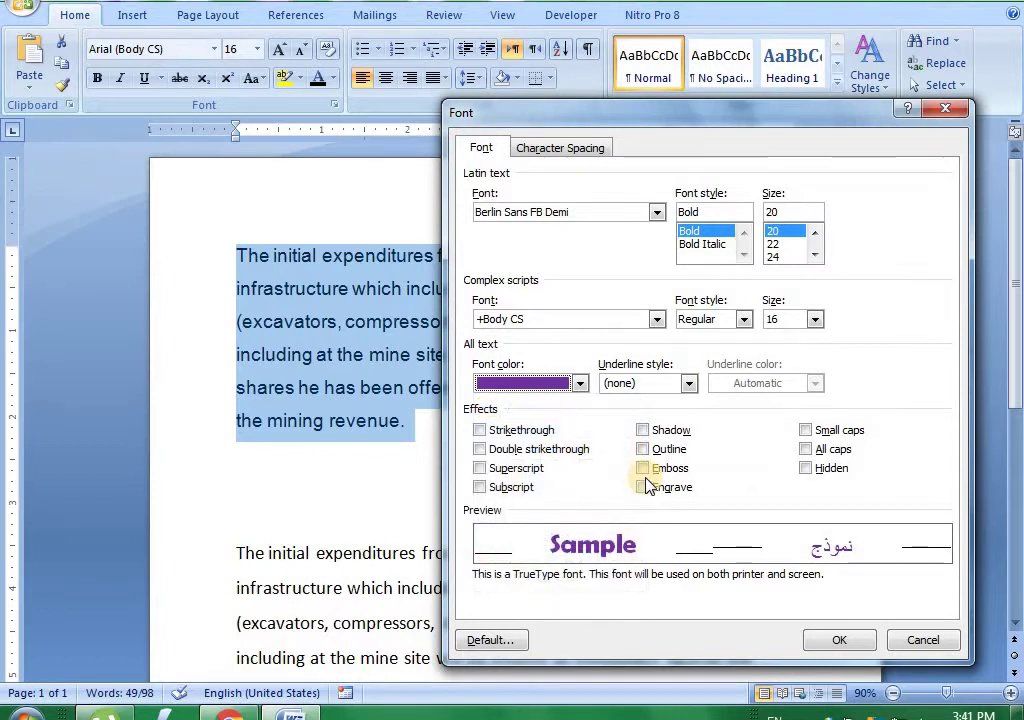
pyautogui.click(689, 385)
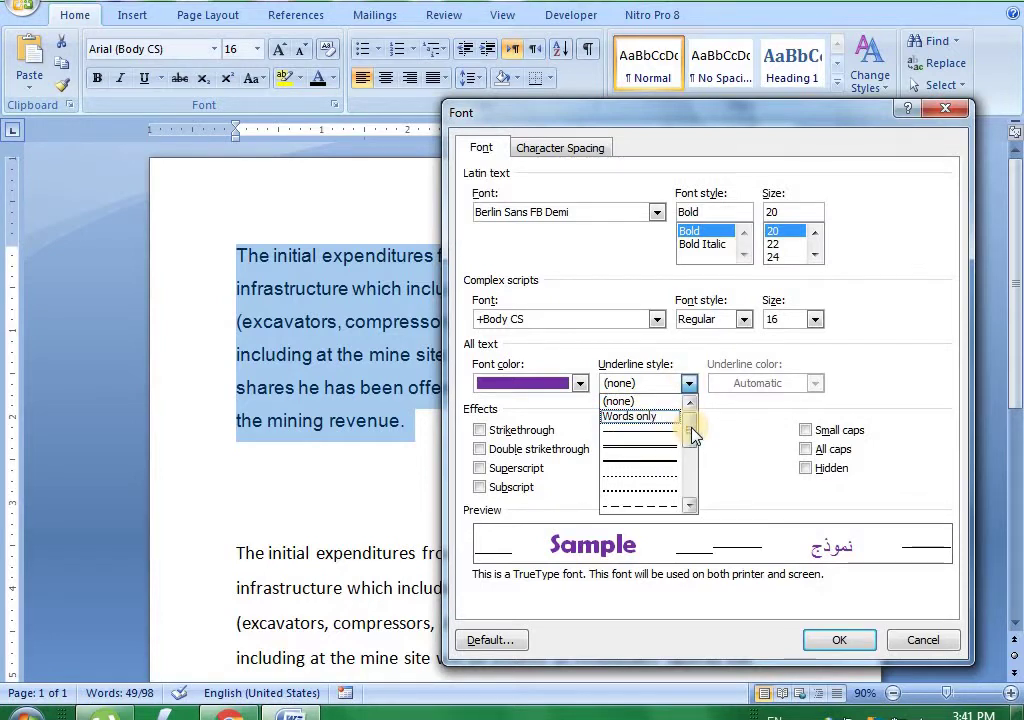
pyautogui.moveTo(689, 432)
pyautogui.mouseDown()
pyautogui.moveTo(694, 468)
pyautogui.moveTo(692, 440)
pyautogui.mouseUp()
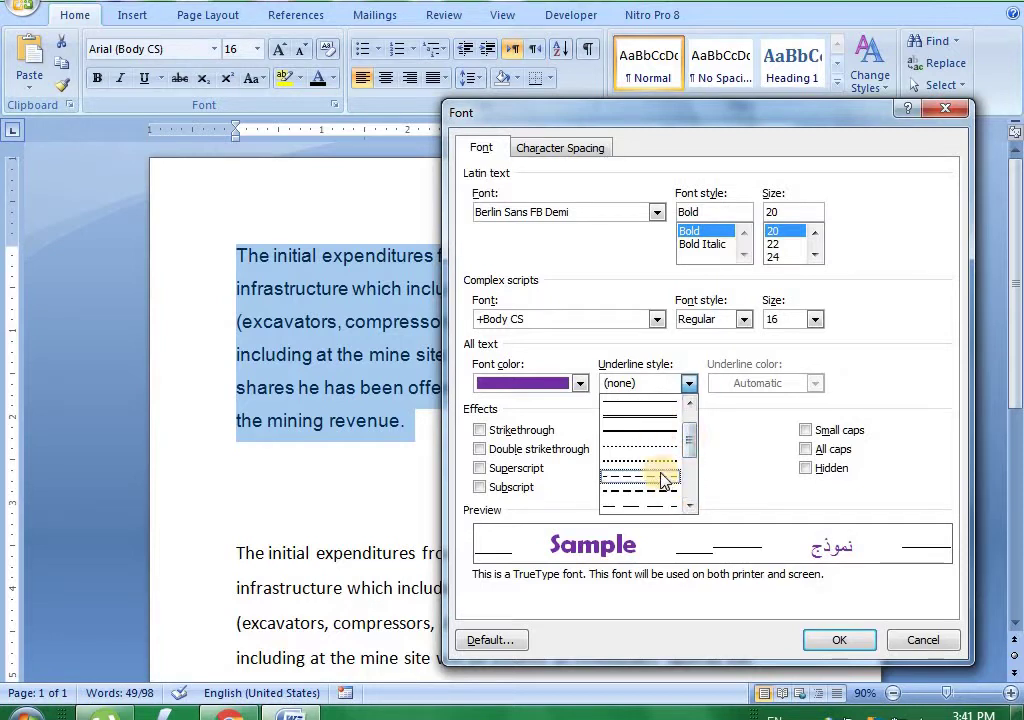
pyautogui.moveTo(689, 436); pyautogui.dragTo(689, 480)
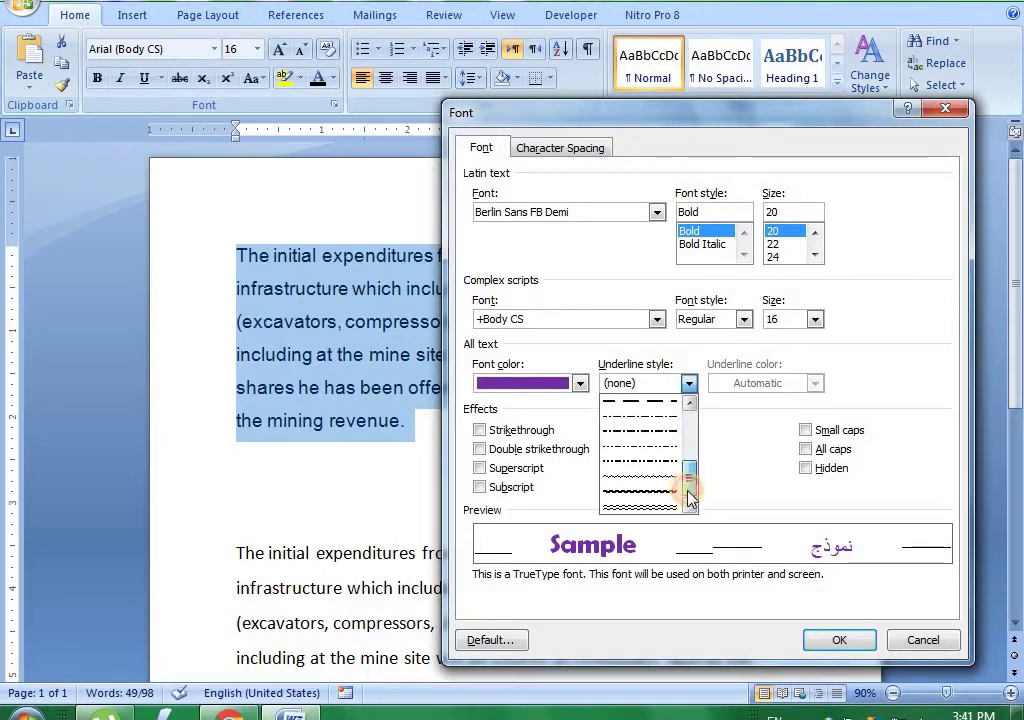
pyautogui.click(642, 506)
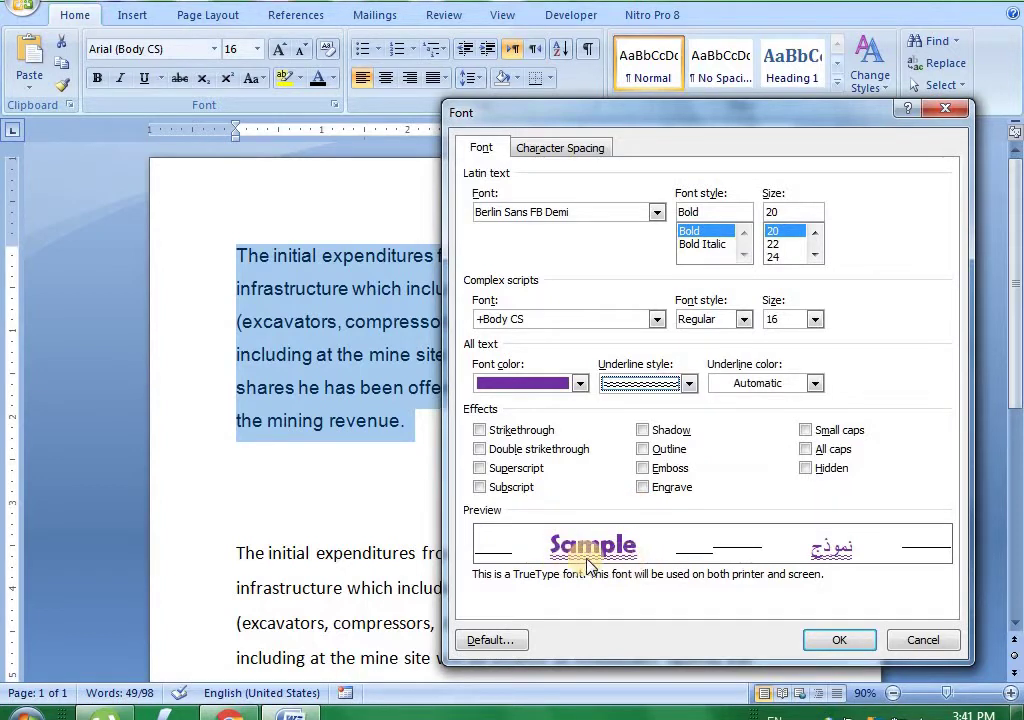
# Set the underline colour to blue and tick Strikethrough
pyautogui.click(810, 384)
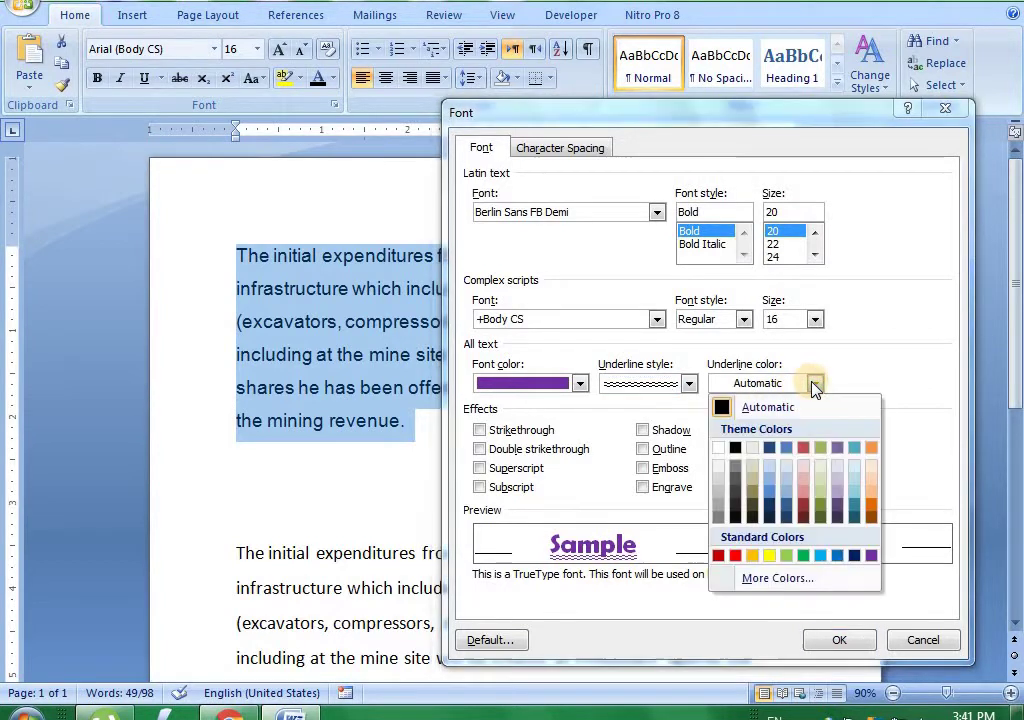
pyautogui.click(717, 556)
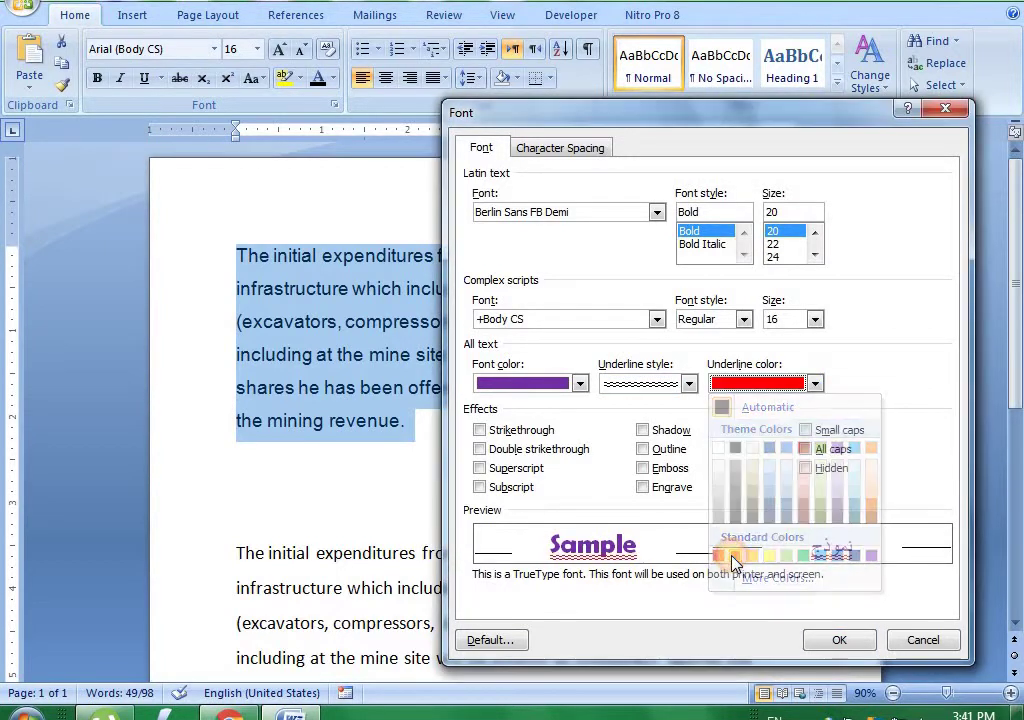
pyautogui.click(815, 384)
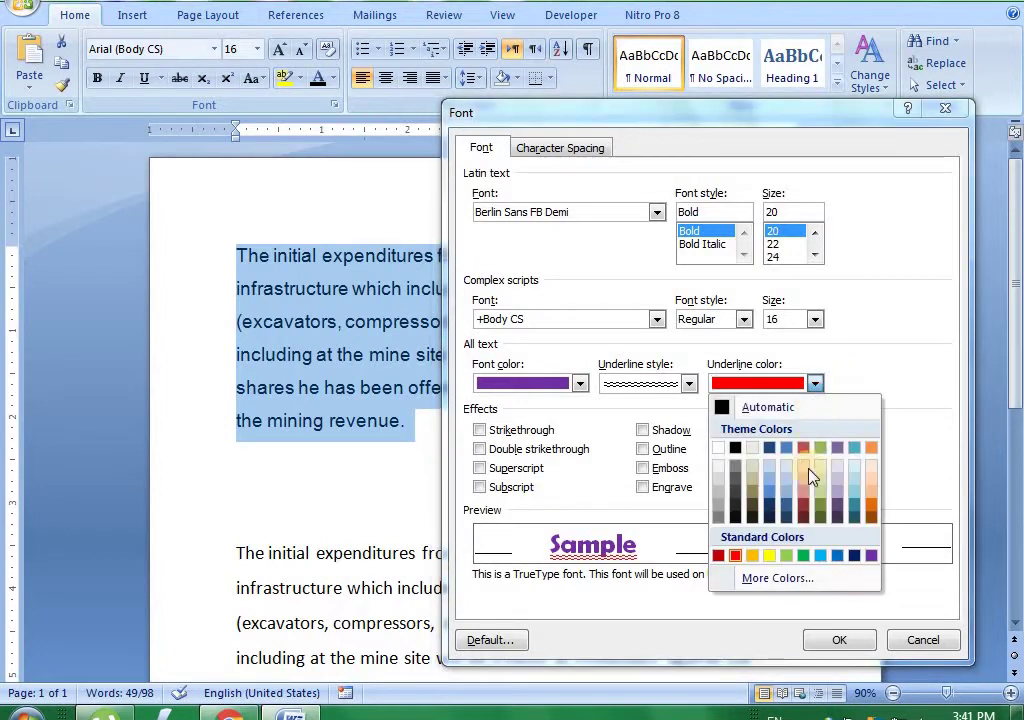
pyautogui.click(837, 556)
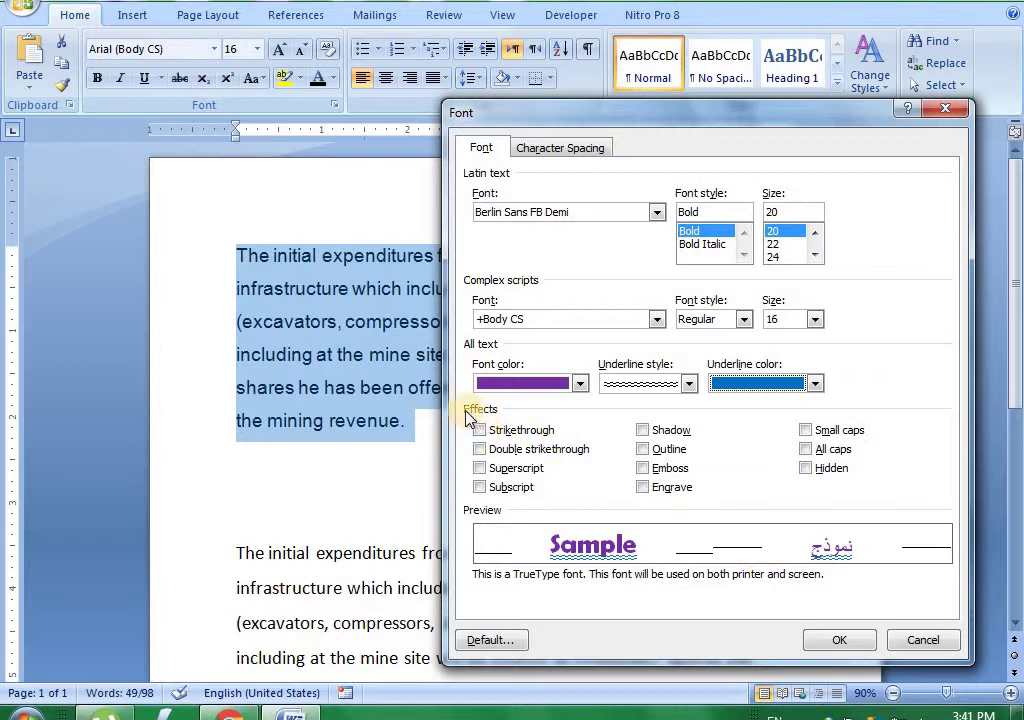
pyautogui.click(501, 430)
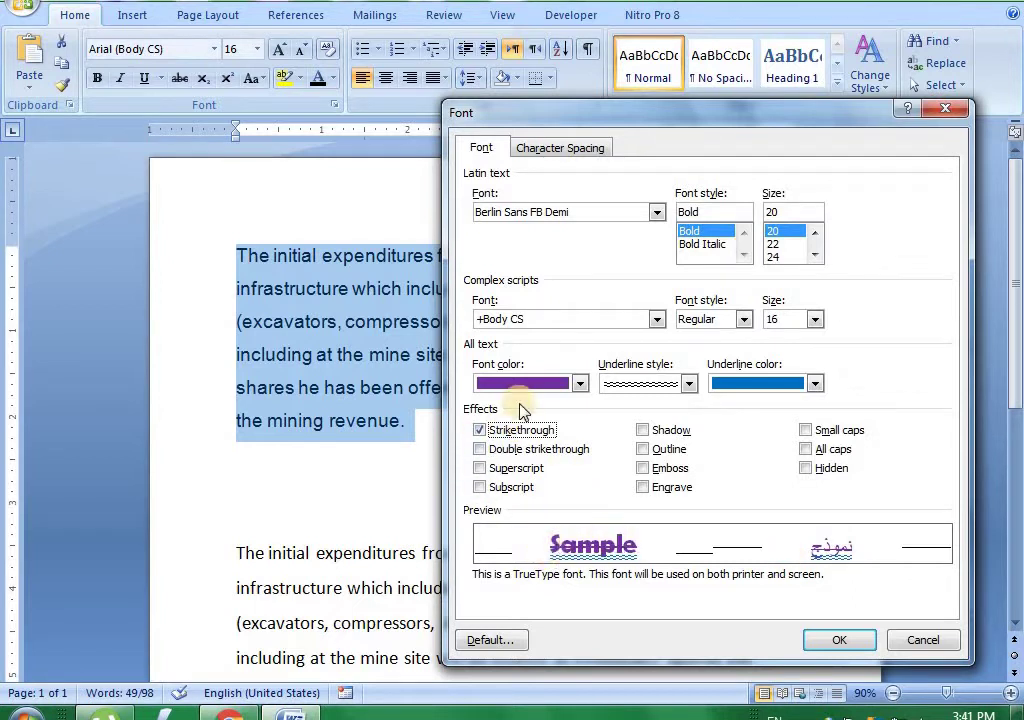
# Switch to double strikethrough, previewing superscript and subscript but leaving both off
pyautogui.click(509, 437)
pyautogui.click(509, 437)
pyautogui.click(510, 456)
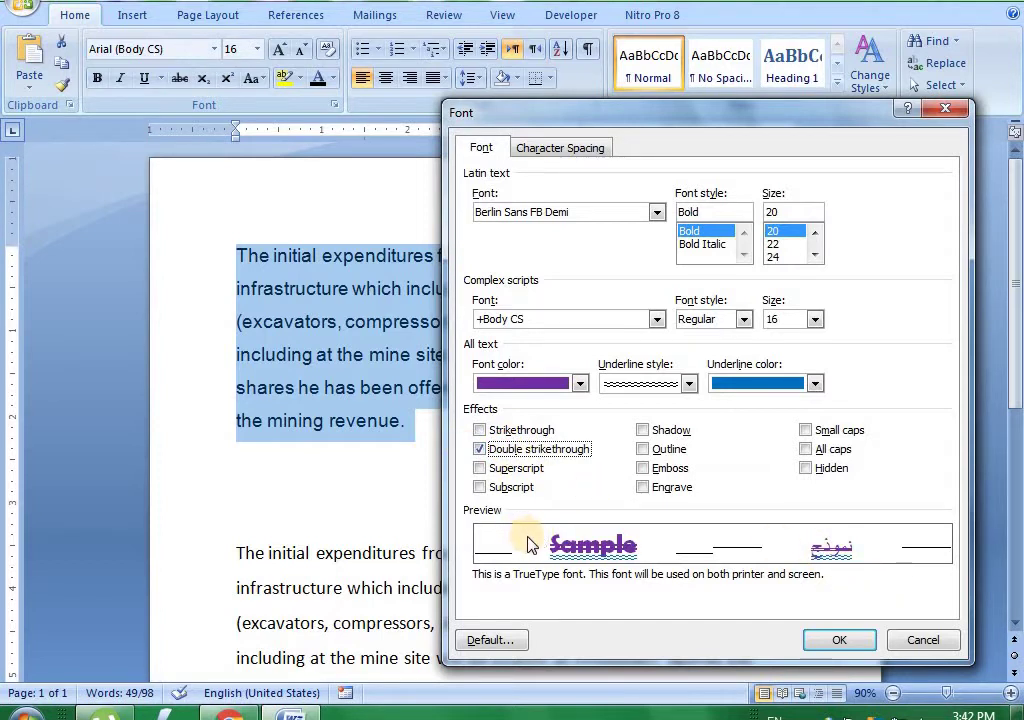
pyautogui.click(516, 474)
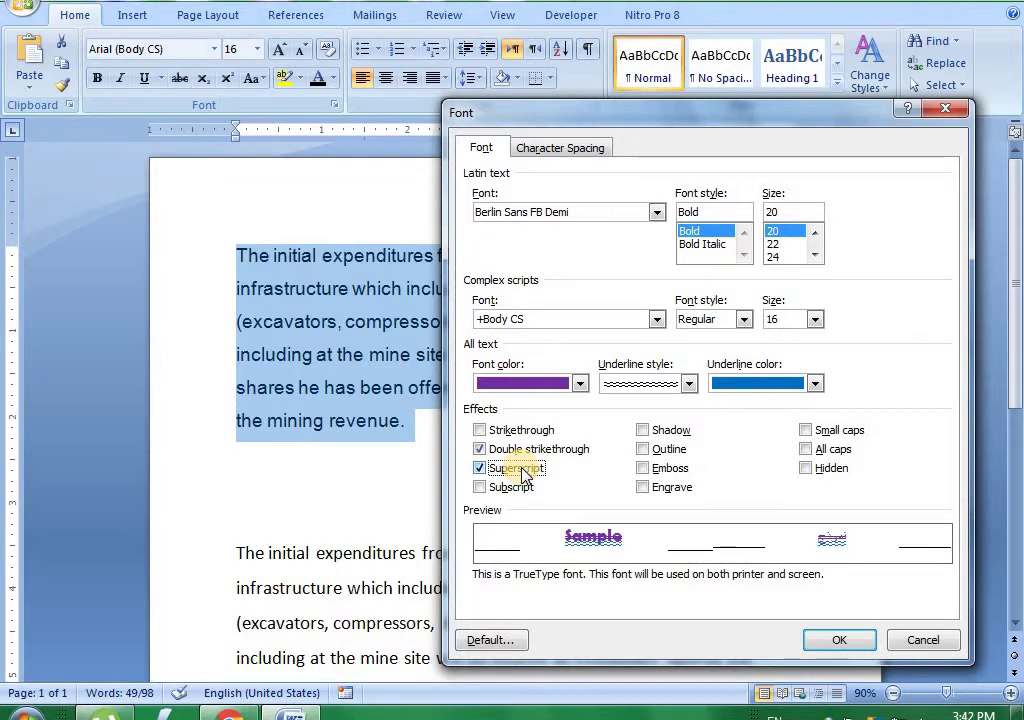
pyautogui.click(520, 470)
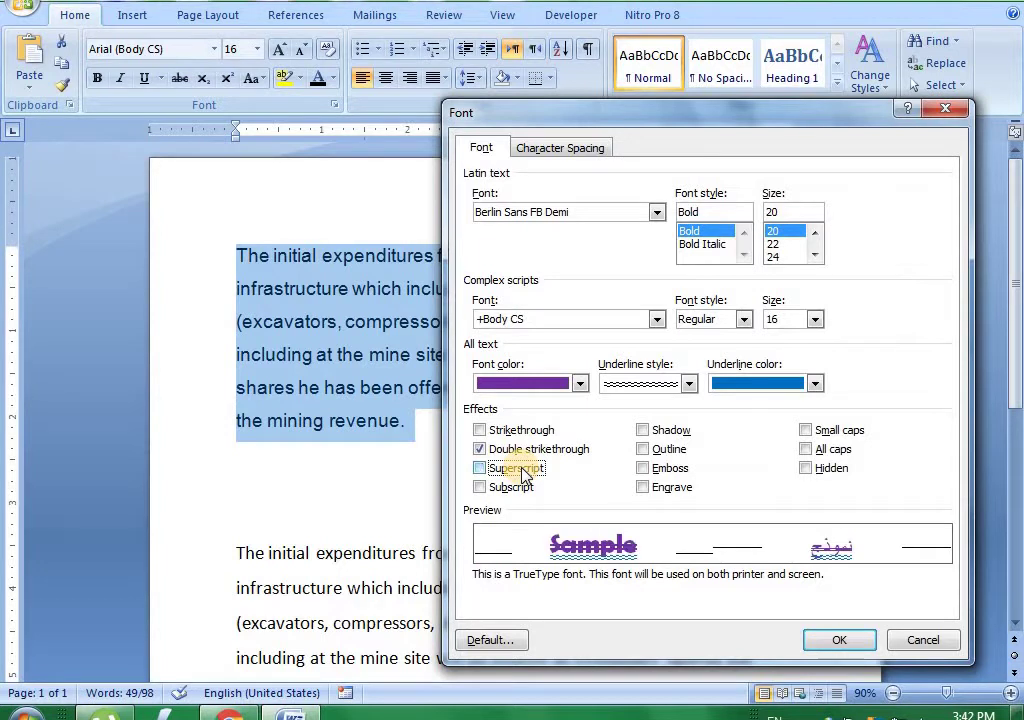
pyautogui.click(512, 487)
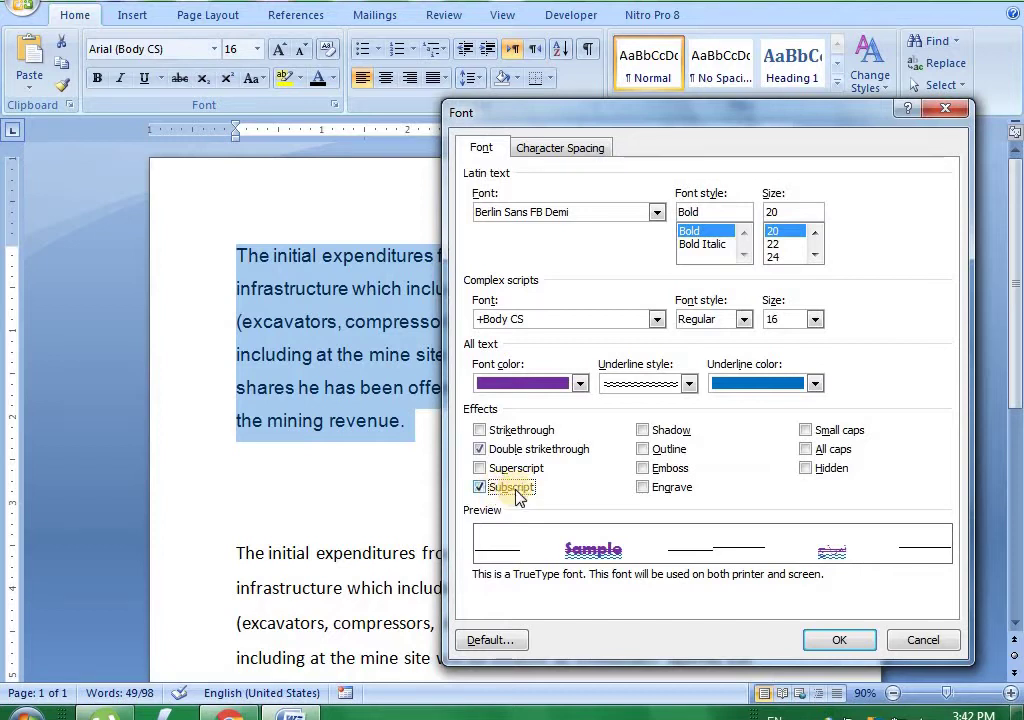
pyautogui.click(519, 492)
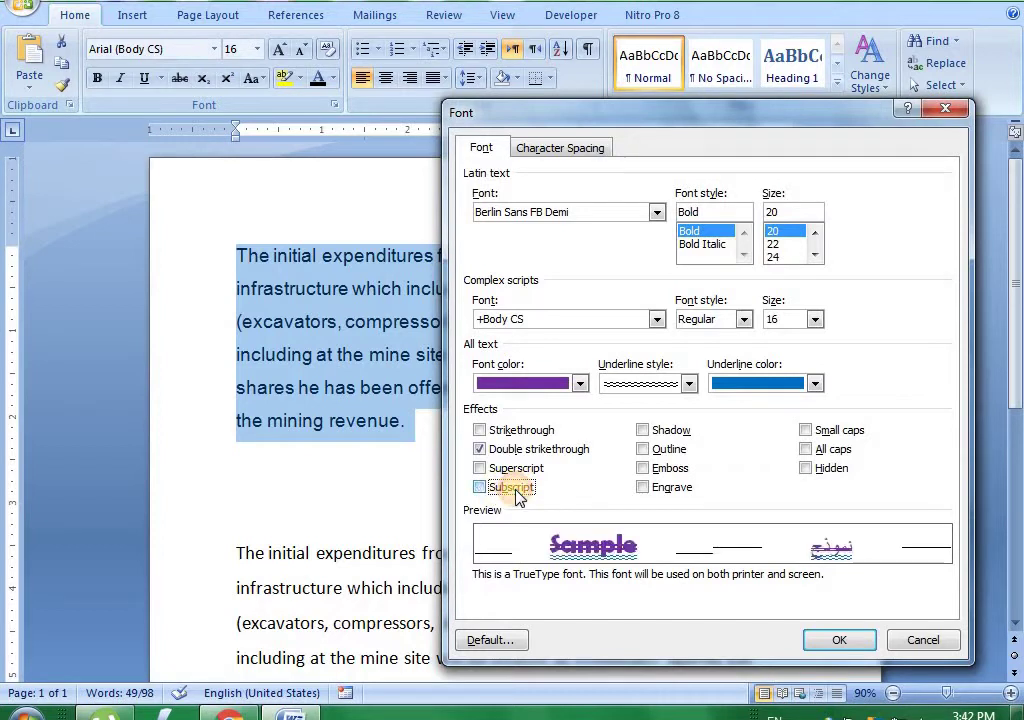
# Preview shadow, outline, emboss and engrave effects, clearing them and the double strikethrough
pyautogui.click(670, 431)
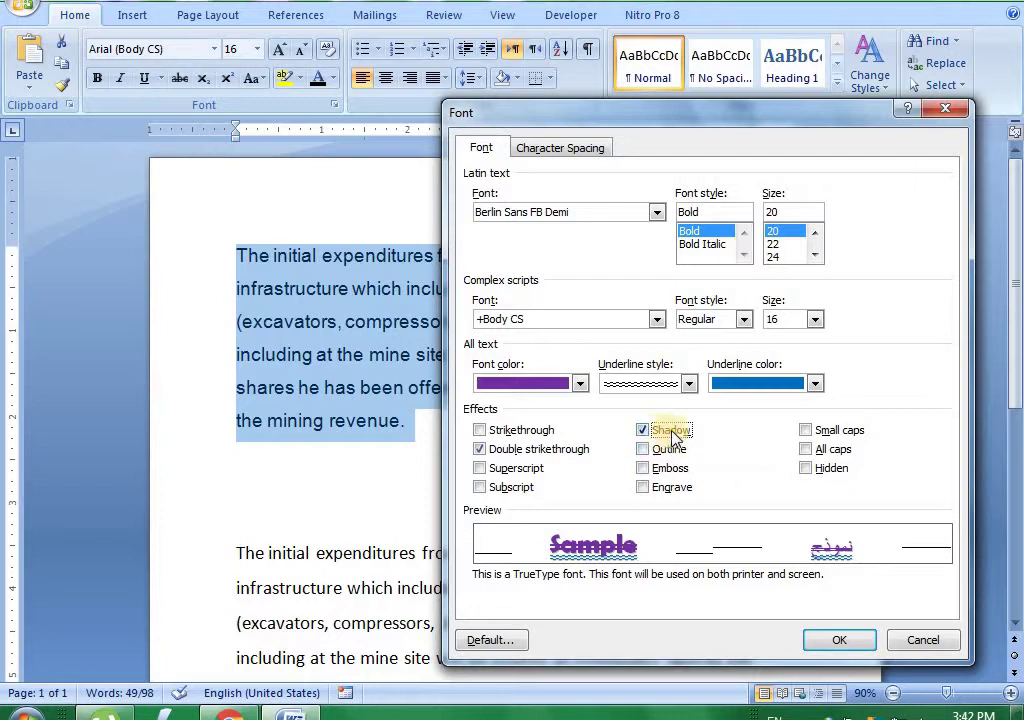
pyautogui.click(674, 432)
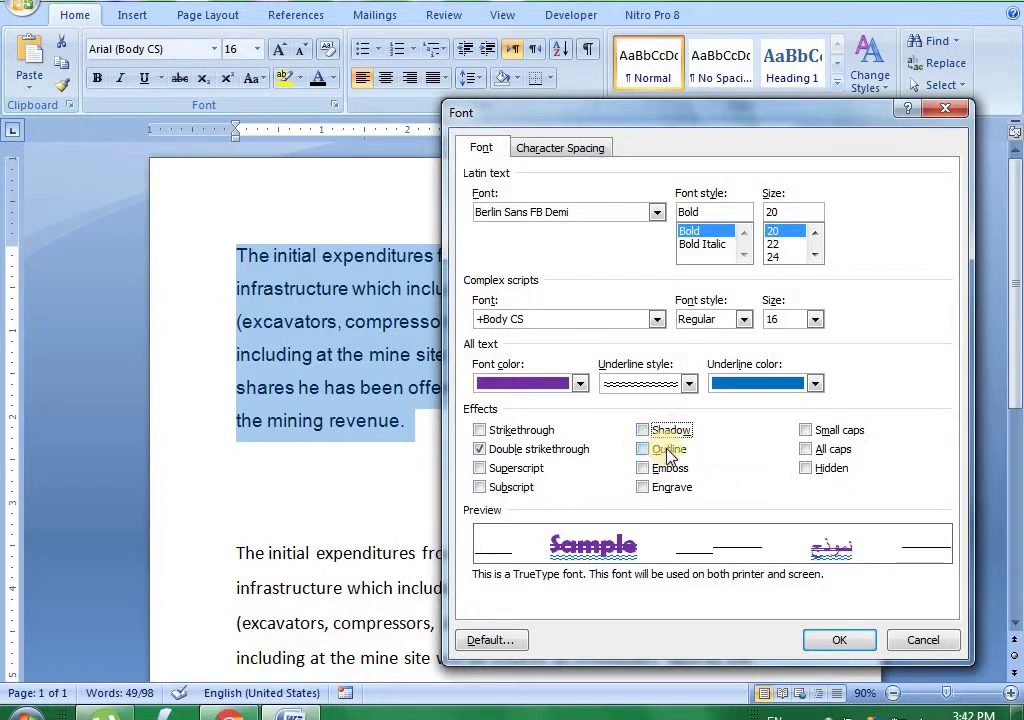
pyautogui.click(669, 452)
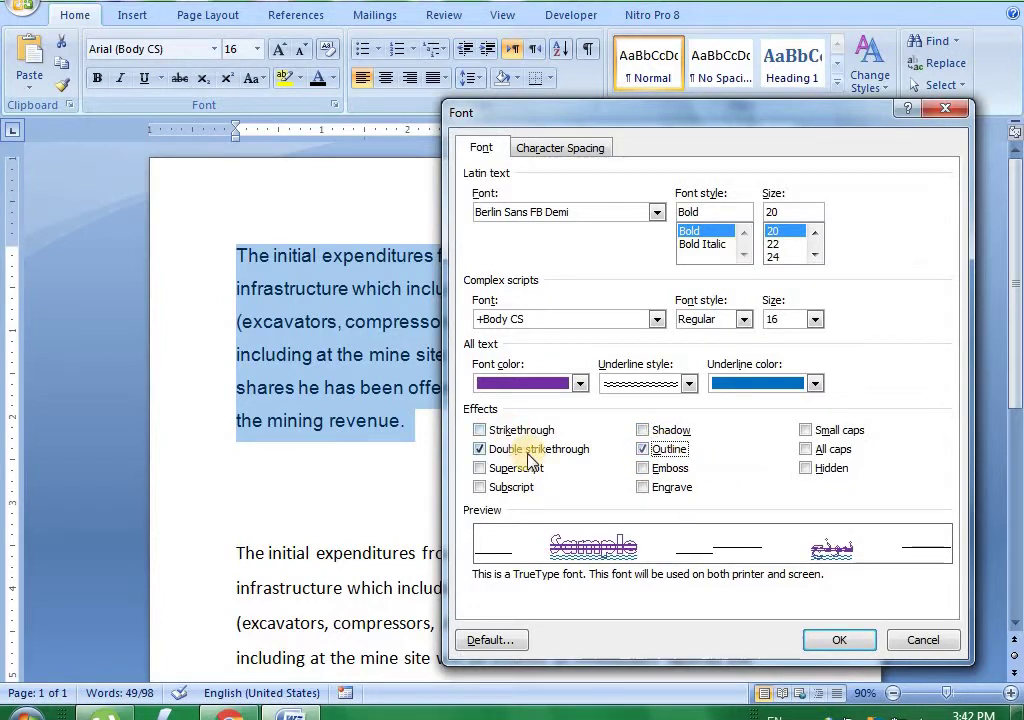
pyautogui.click(522, 450)
pyautogui.click(666, 452)
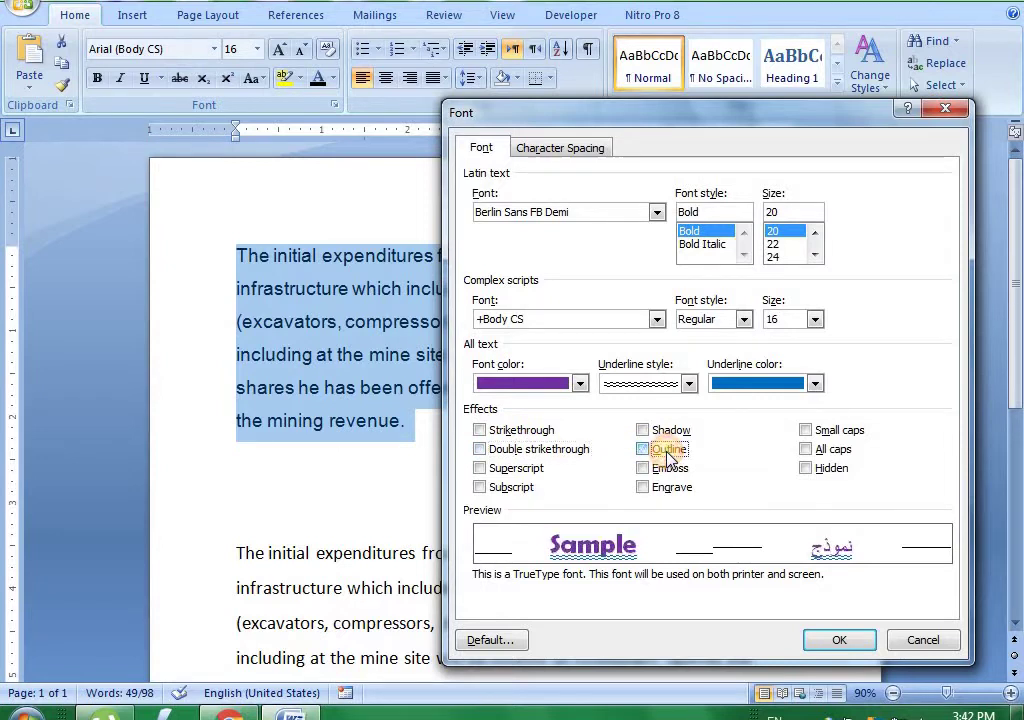
pyautogui.click(668, 455)
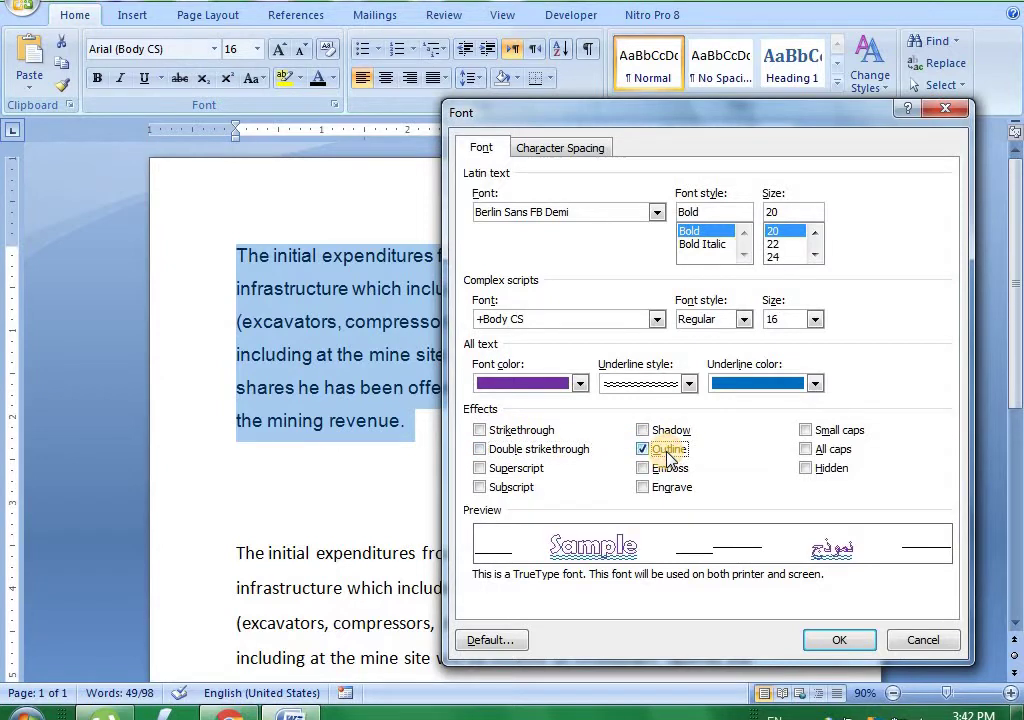
pyautogui.click(670, 470)
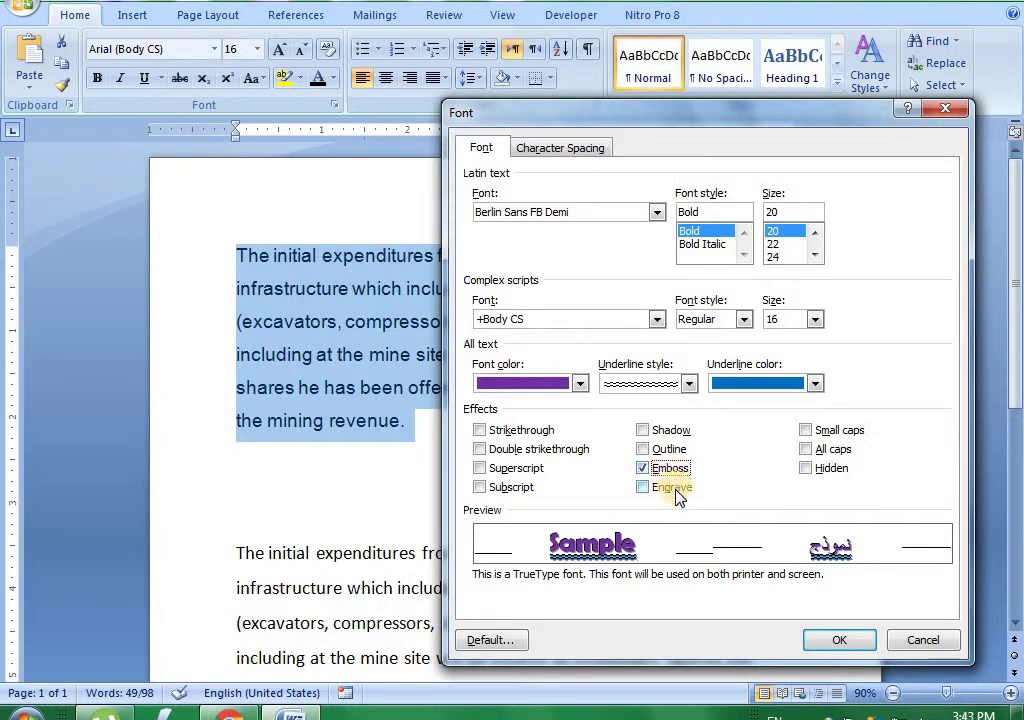
pyautogui.click(672, 488)
pyautogui.click(672, 488)
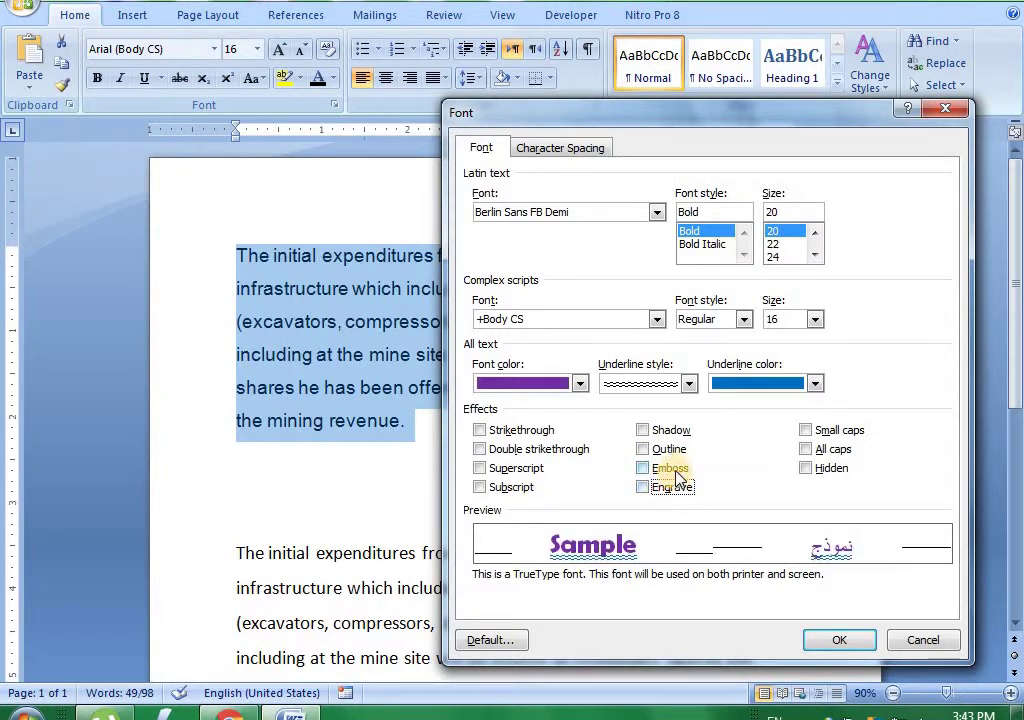
# Apply small caps and confirm the font settings on the first paragraph
pyautogui.click(838, 431)
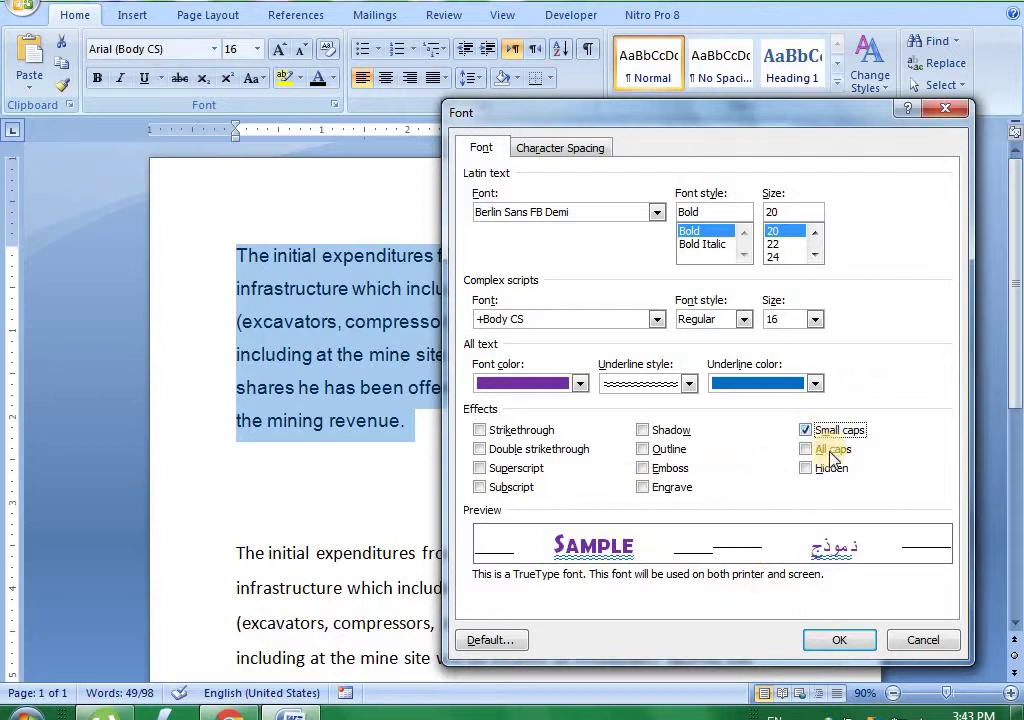
pyautogui.click(836, 643)
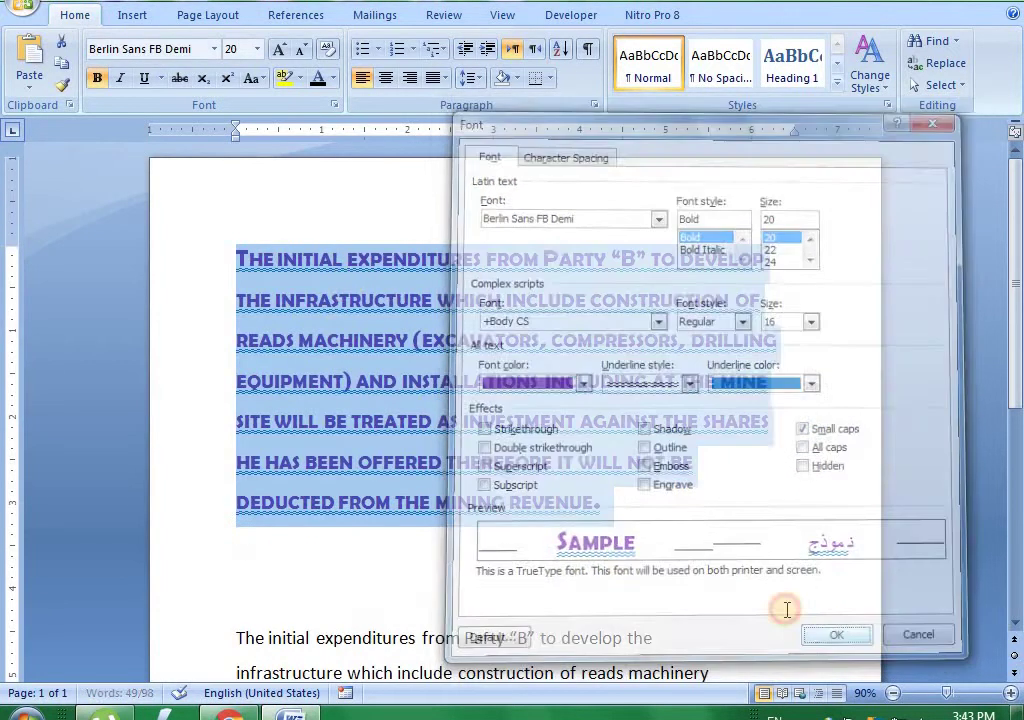
pyautogui.click(236, 258)
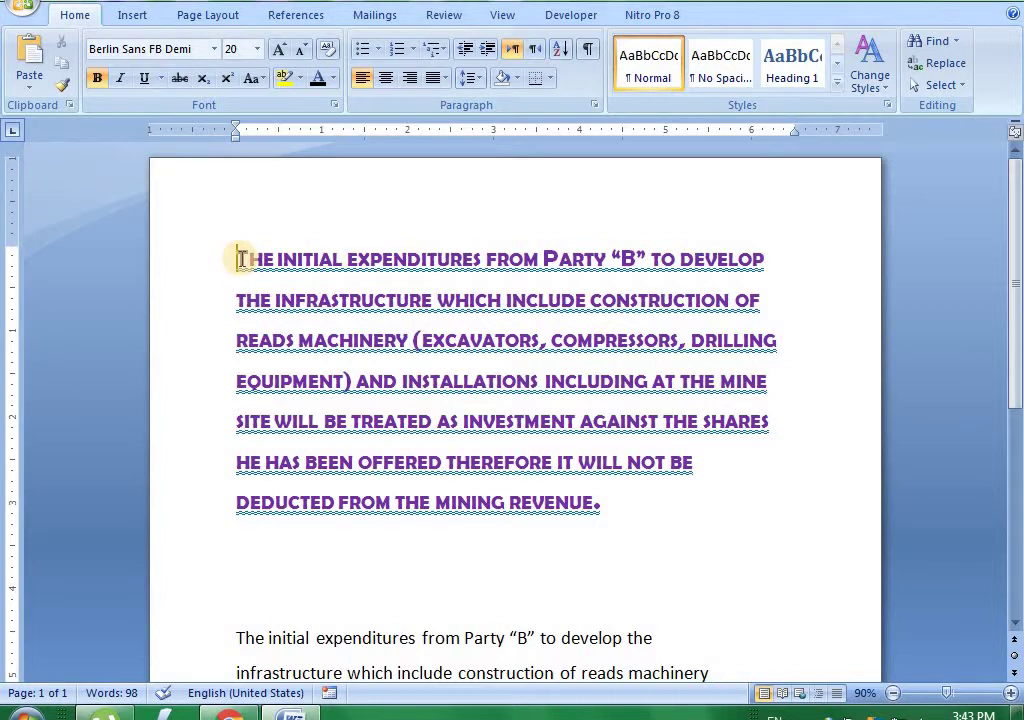
# Change the first paragraph from small caps to all caps in the Font dialog
pyautogui.keyDown('shift'); pyautogui.click(610, 497); pyautogui.keyUp('shift')
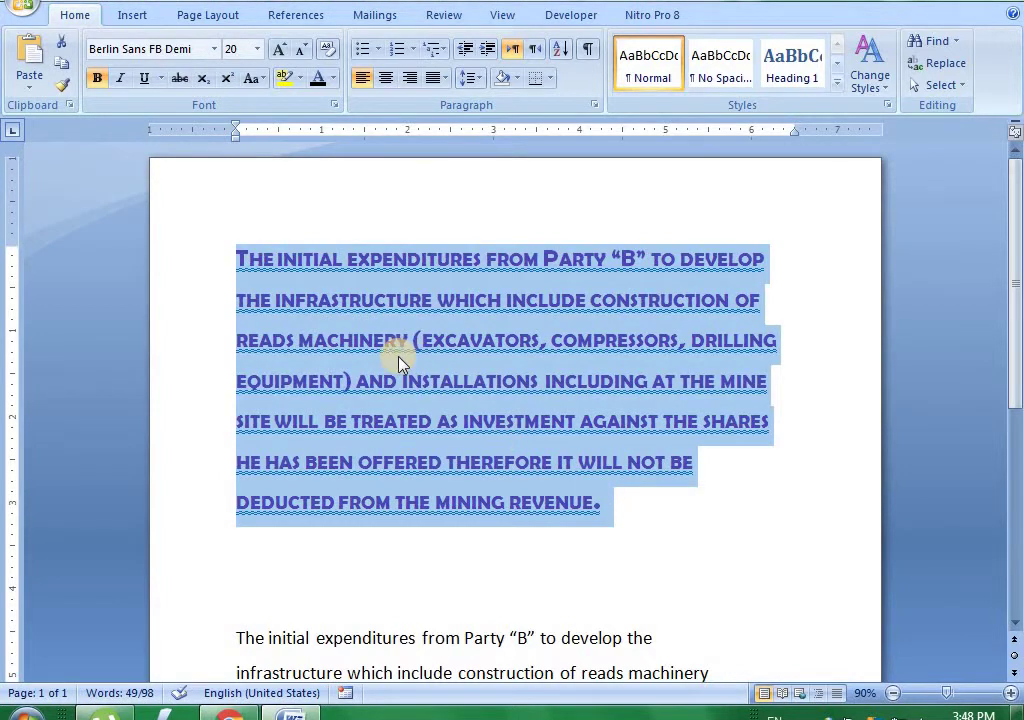
pyautogui.hotkey('ctrl', 'd')
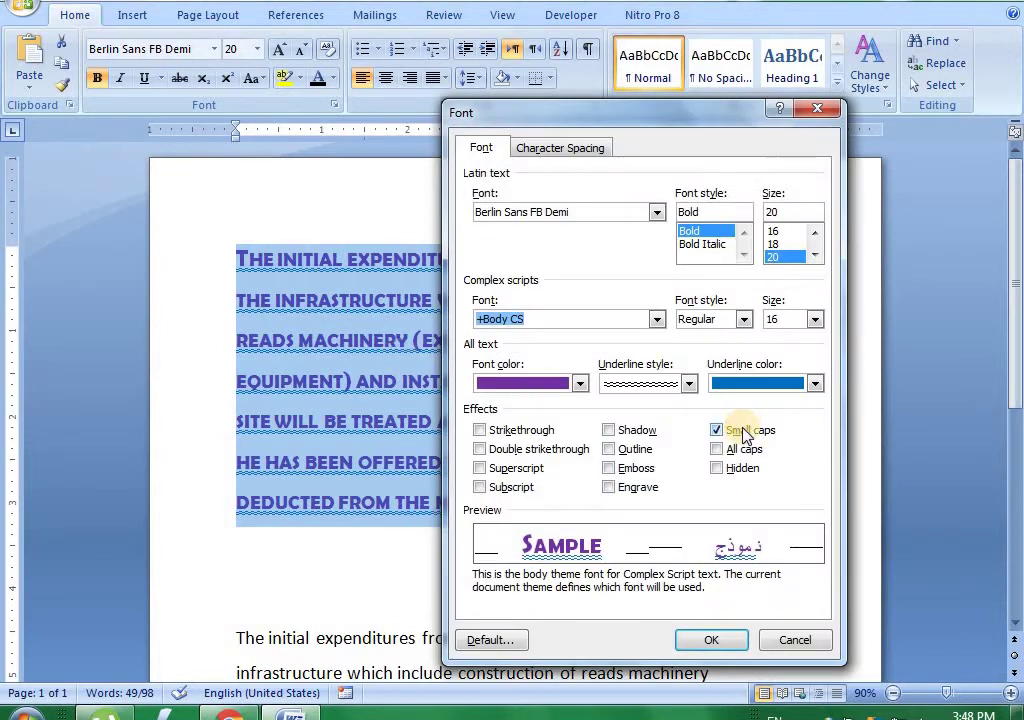
pyautogui.click(745, 432)
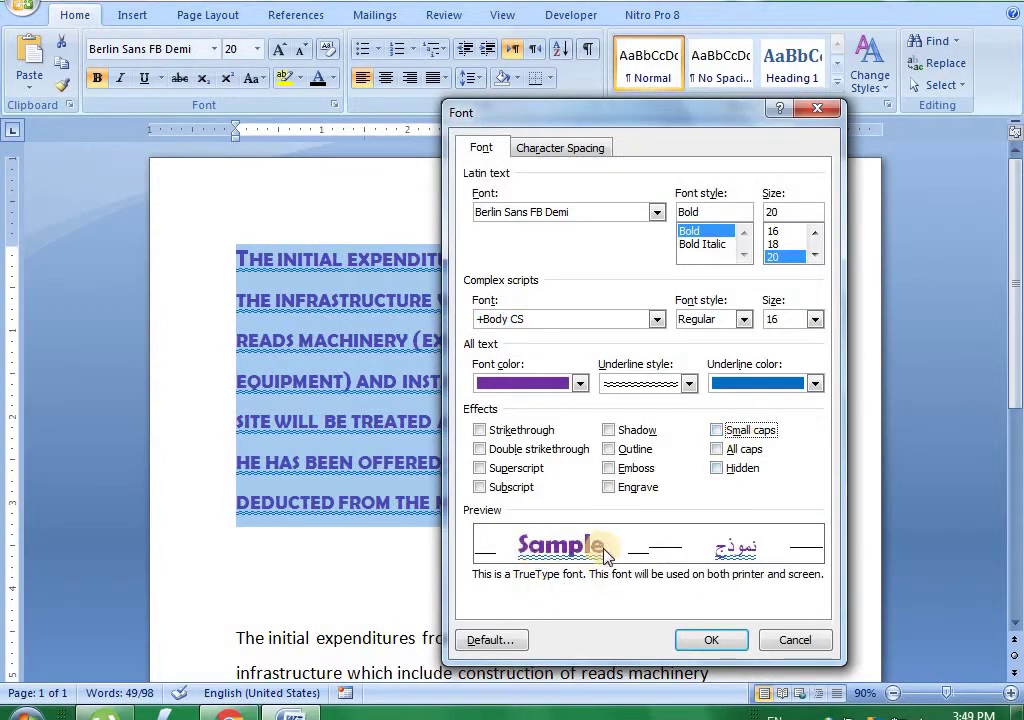
pyautogui.click(742, 450)
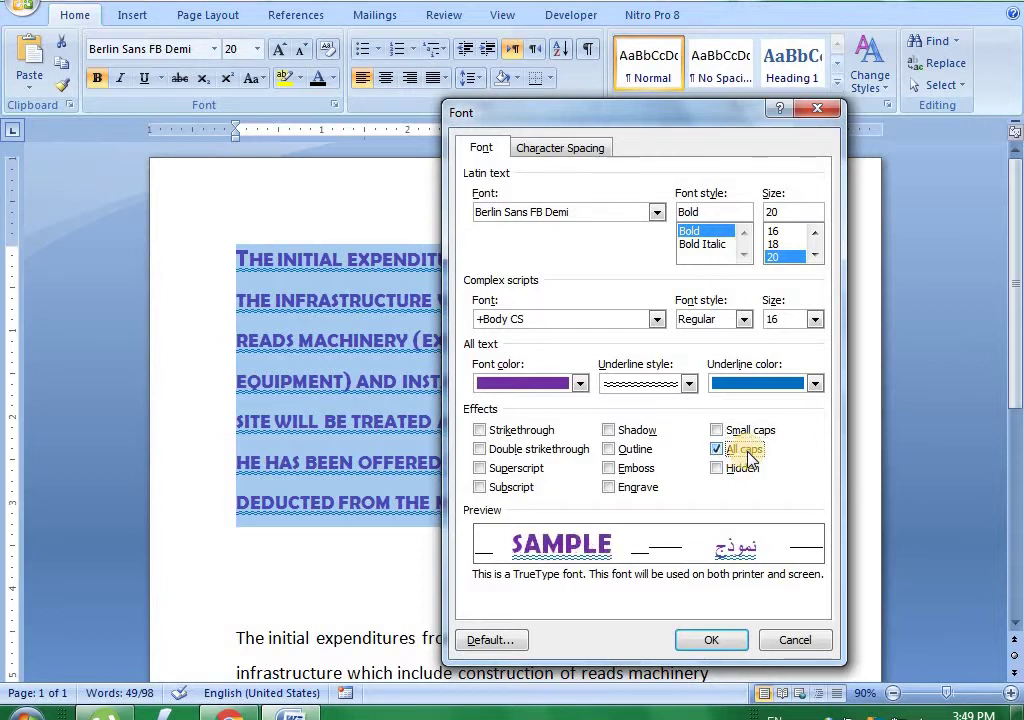
pyautogui.click(712, 641)
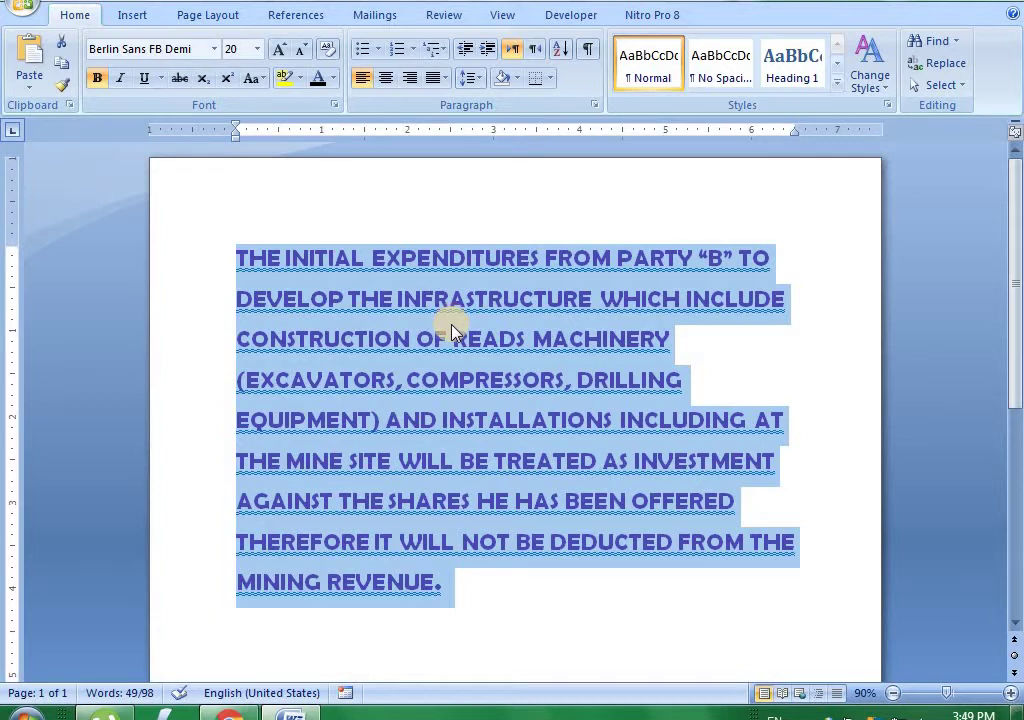
# Toggle the paragraph's case with Shift+F3, then format it as hidden with all caps off
pyautogui.hotkey('shift', 'F3')
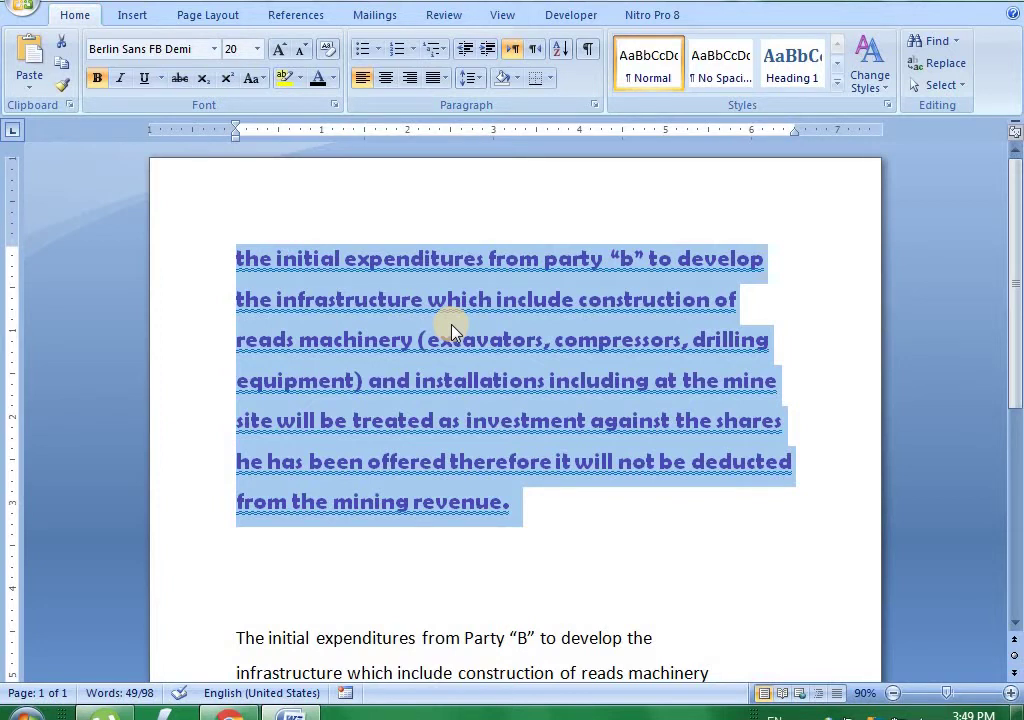
pyautogui.hotkey('shift', 'F3')
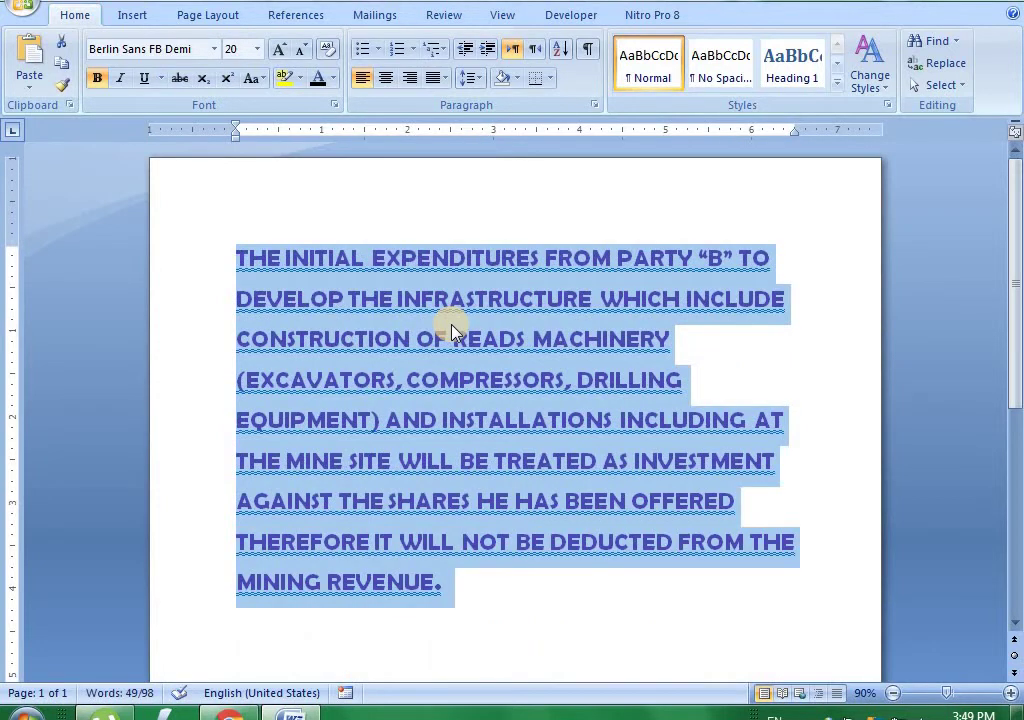
pyautogui.hotkey('ctrl', 'd')
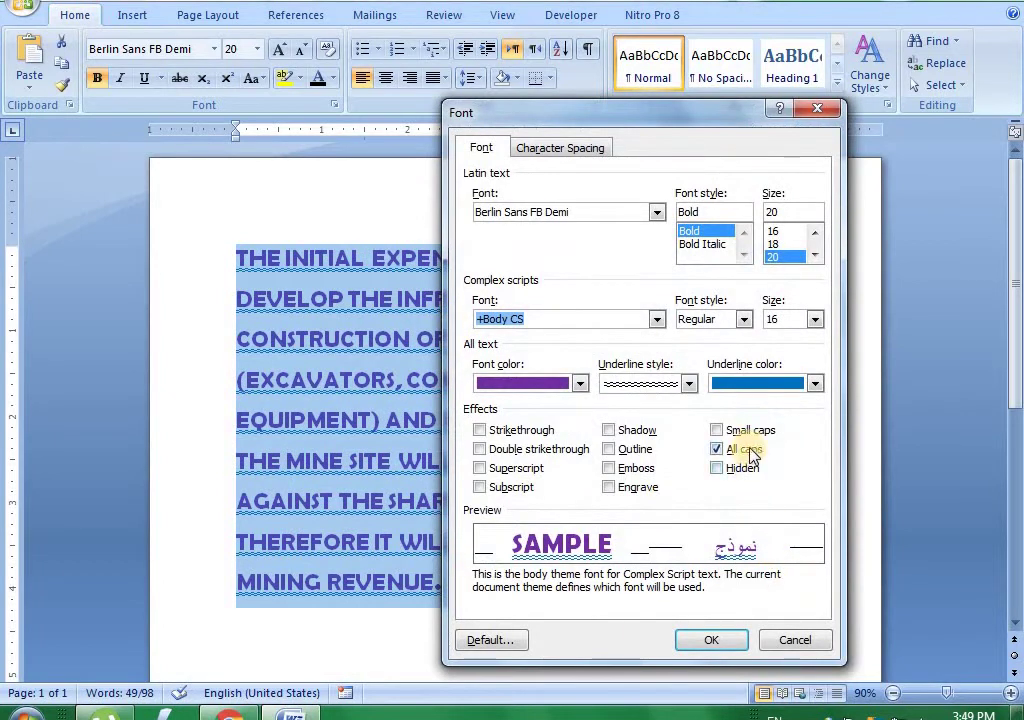
pyautogui.click(752, 450)
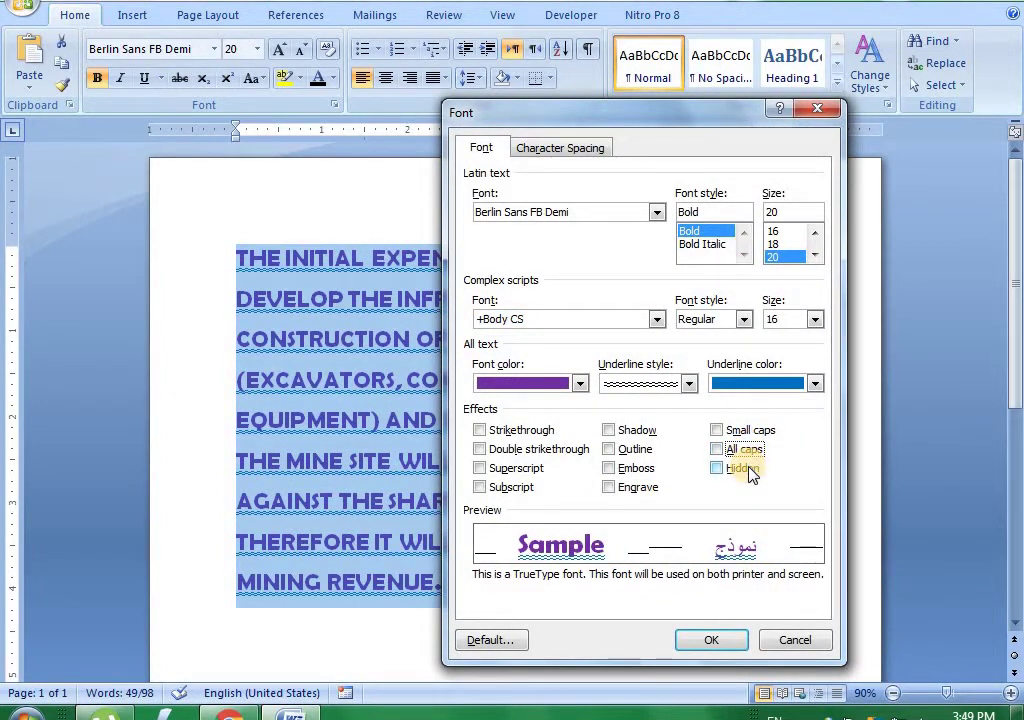
pyautogui.click(748, 470)
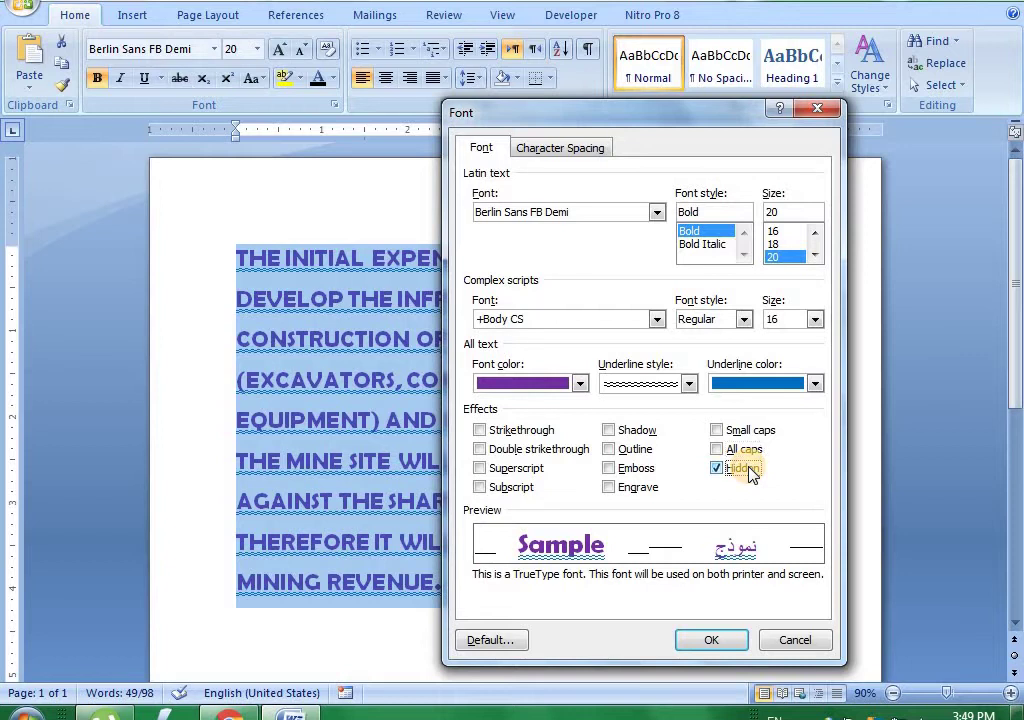
pyautogui.click(708, 641)
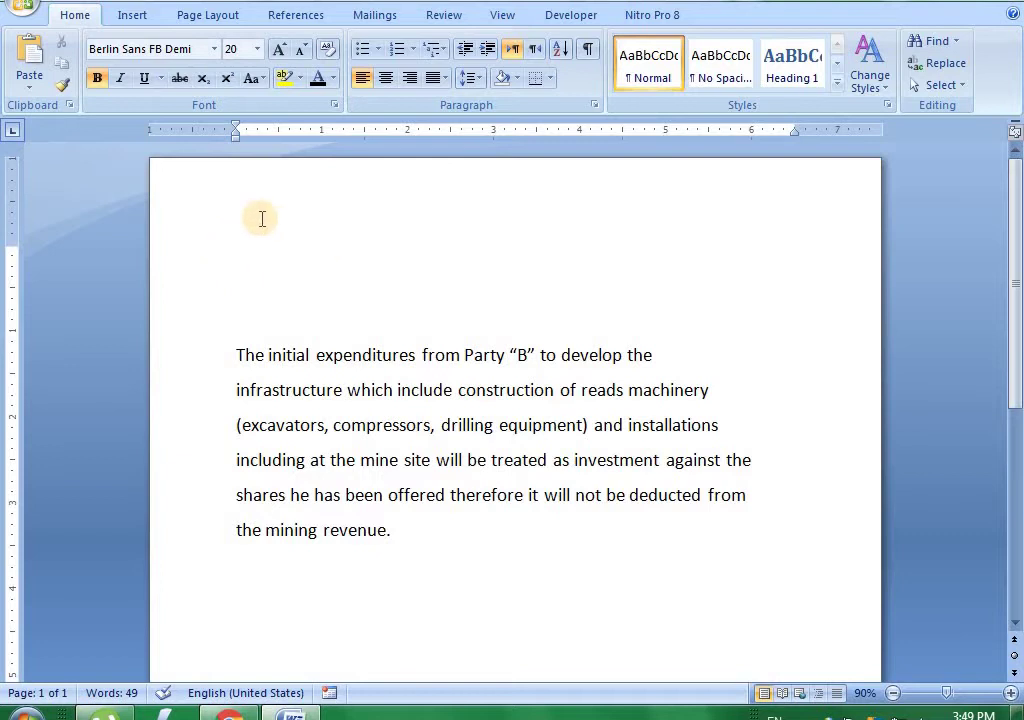
# Undo the hiding so the paragraph reappears, and reopen the Font dialog
pyautogui.moveTo(240, 250); pyautogui.dragTo(303, 316)
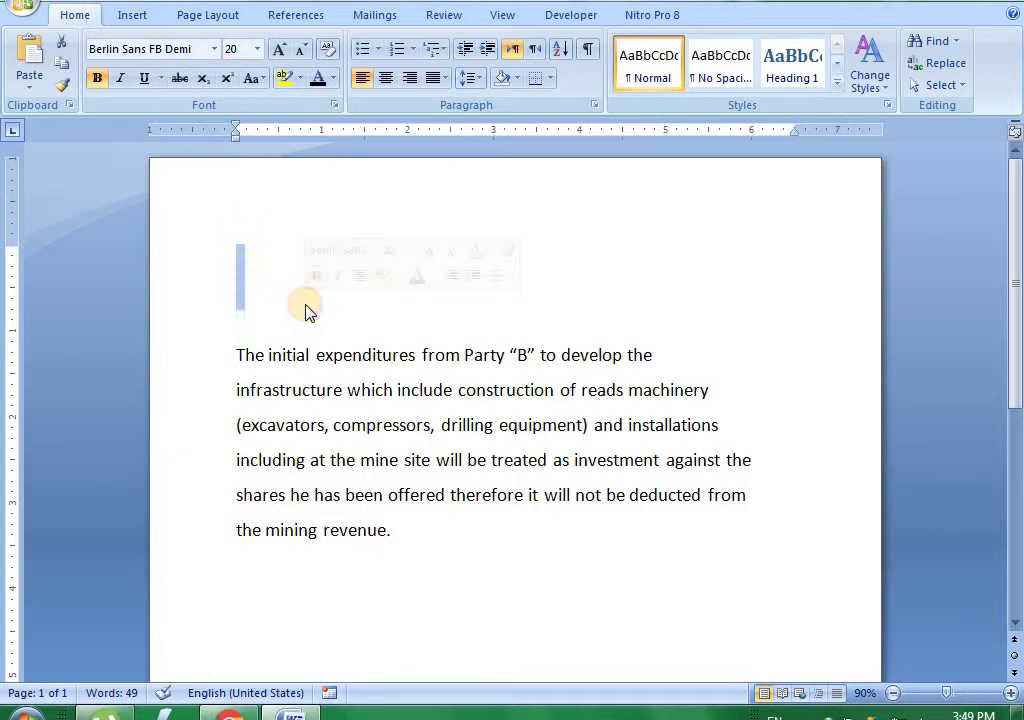
pyautogui.hotkey('ctrl', 'z')
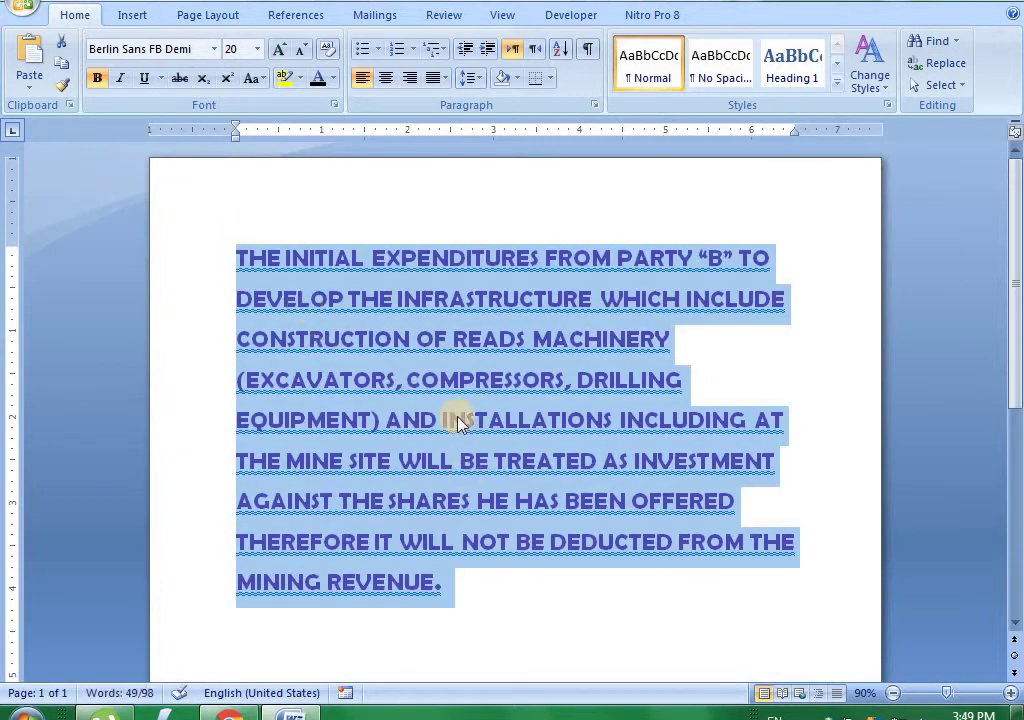
pyautogui.hotkey('ctrl', 'd')
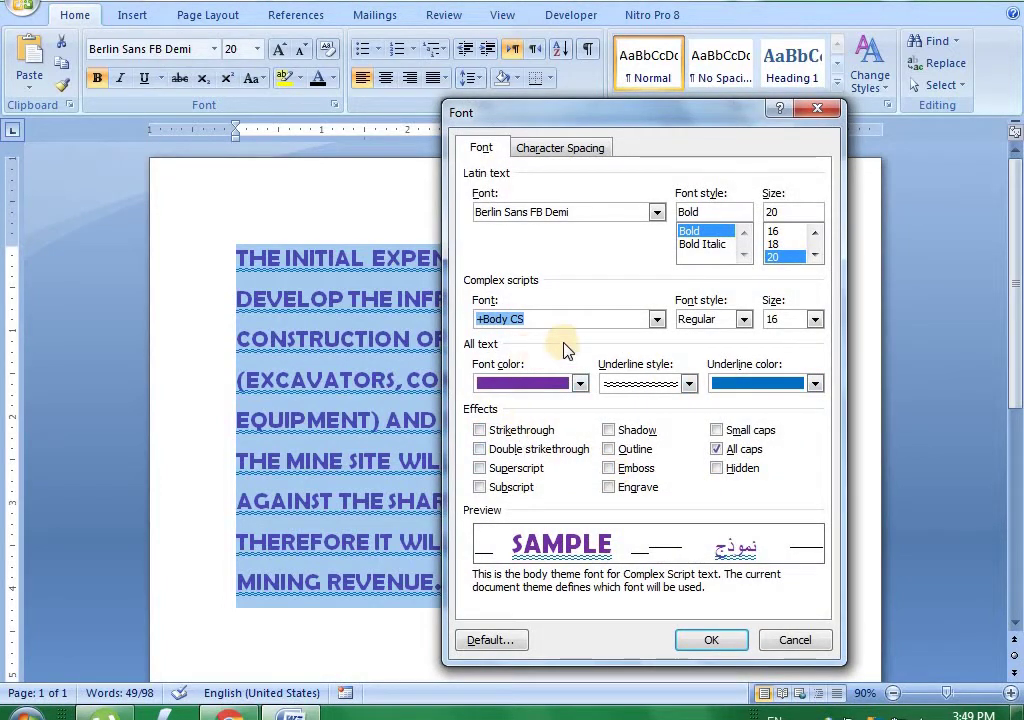
# Set the complex-script size to 16 and turn off all caps
pyautogui.click(780, 318)
pyautogui.write('16')
pyautogui.click(743, 452)
pyautogui.click(743, 450)
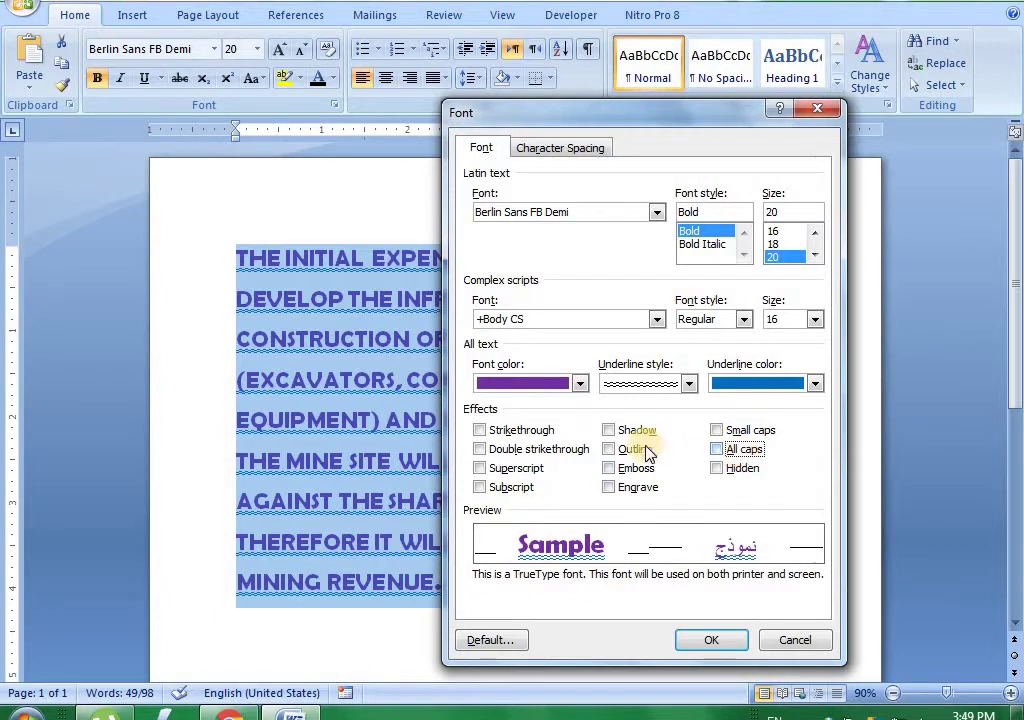
pyautogui.click(711, 640)
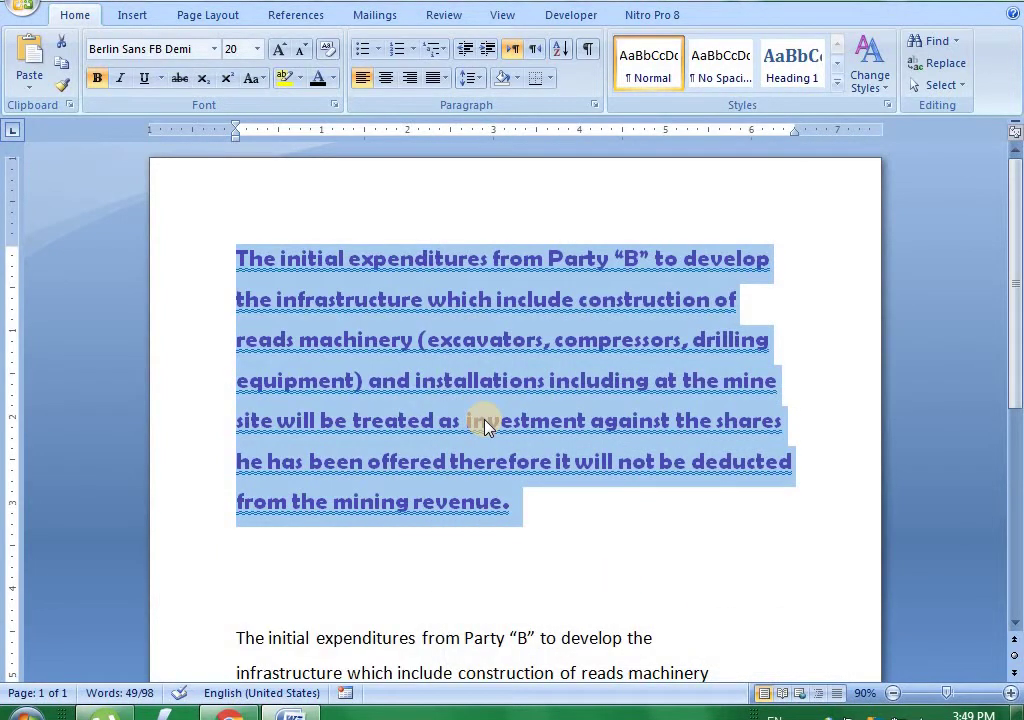
# Set the first paragraph's underline style to (none)
pyautogui.hotkey('ctrl', 'd')
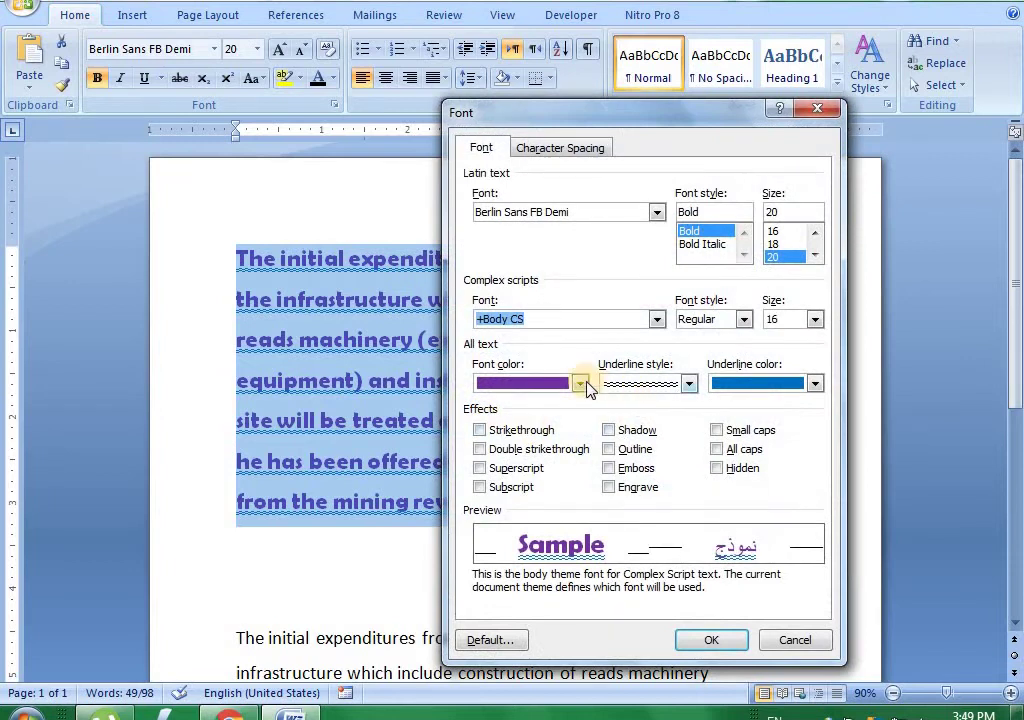
pyautogui.click(673, 385)
pyautogui.scroll(5, 686, 439)
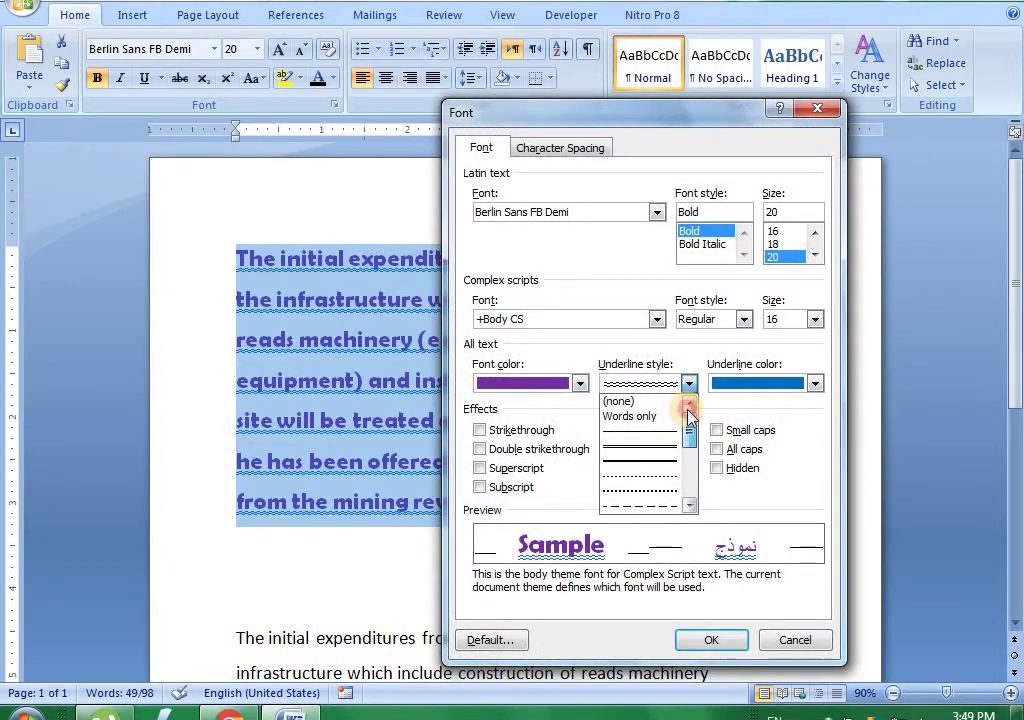
pyautogui.click(657, 402)
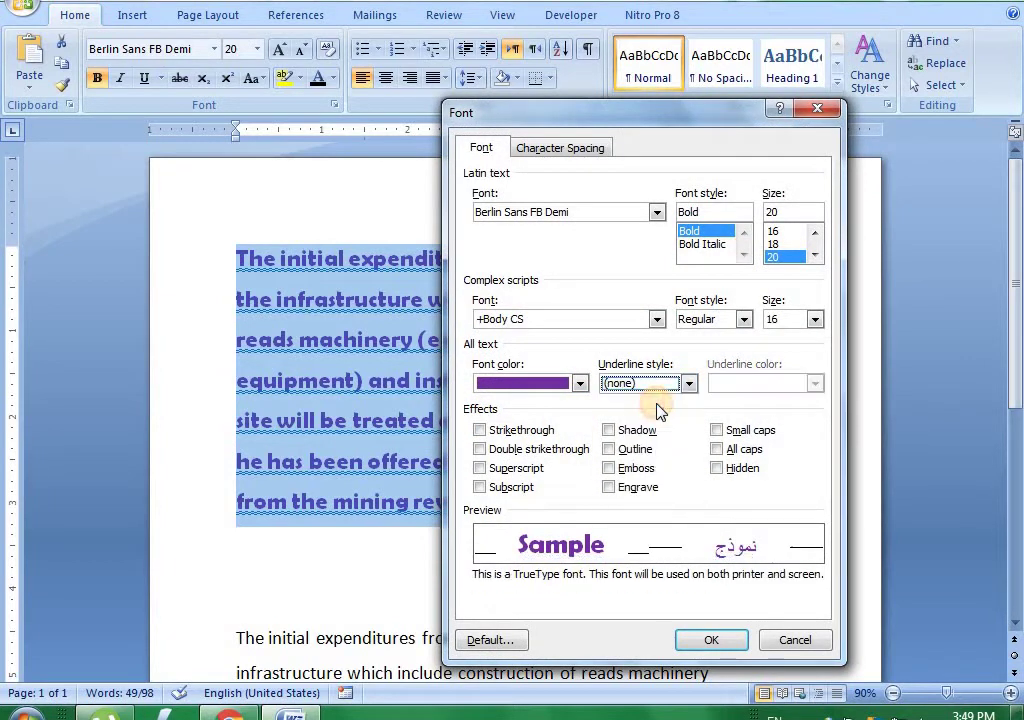
pyautogui.click(709, 645)
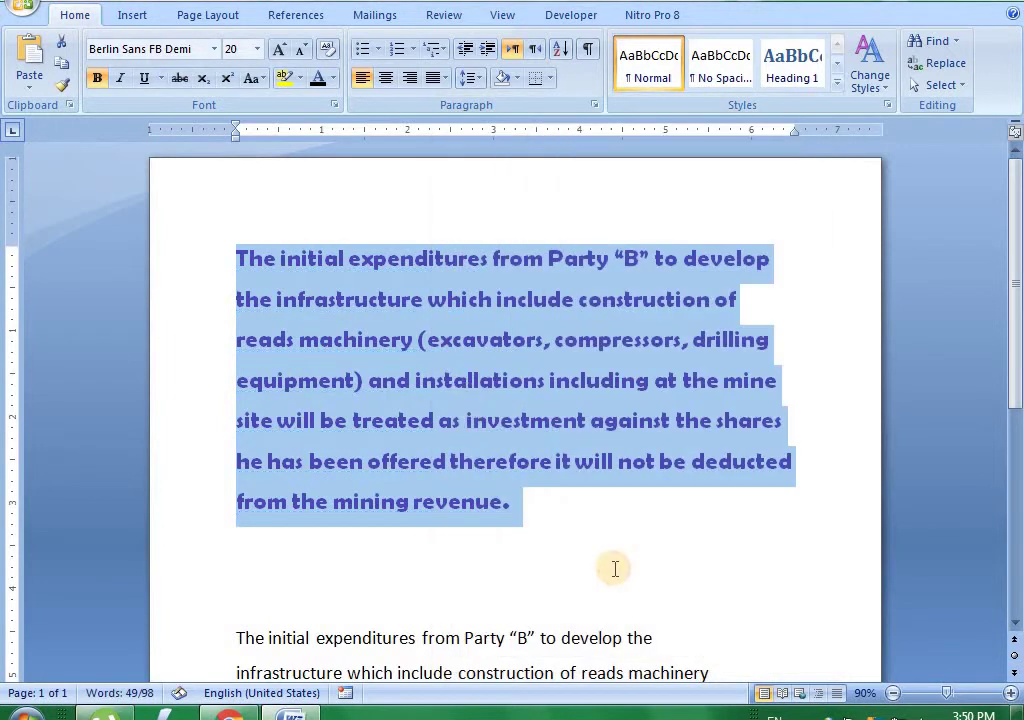
pyautogui.click(471, 393)
pyautogui.click(235, 258)
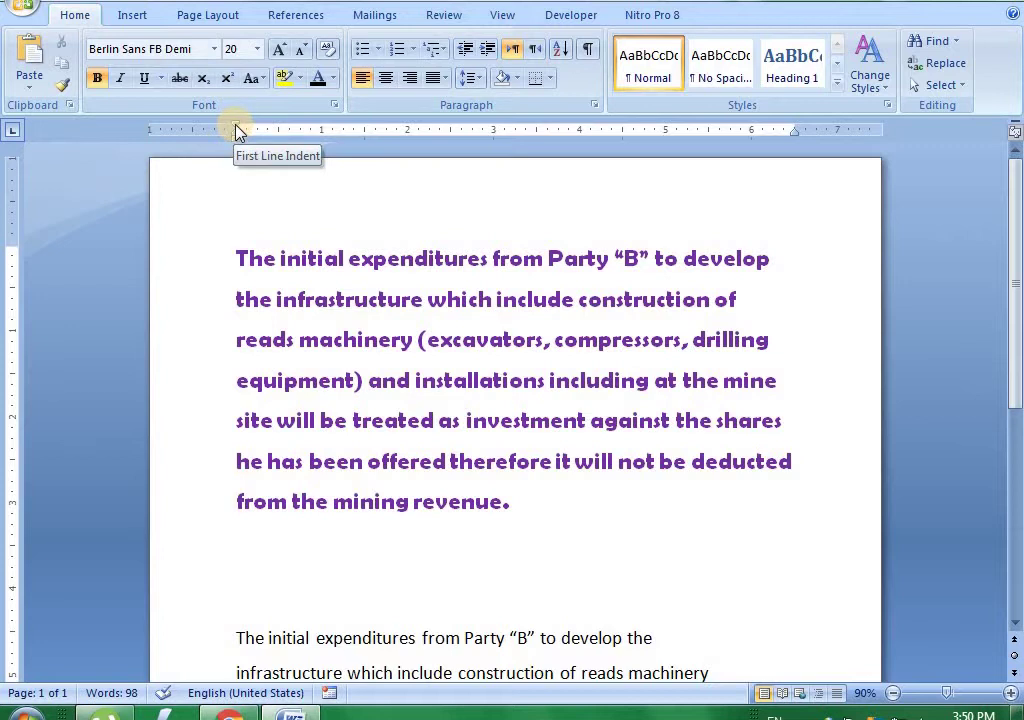
pyautogui.moveTo(238, 258); pyautogui.dragTo(280, 256)
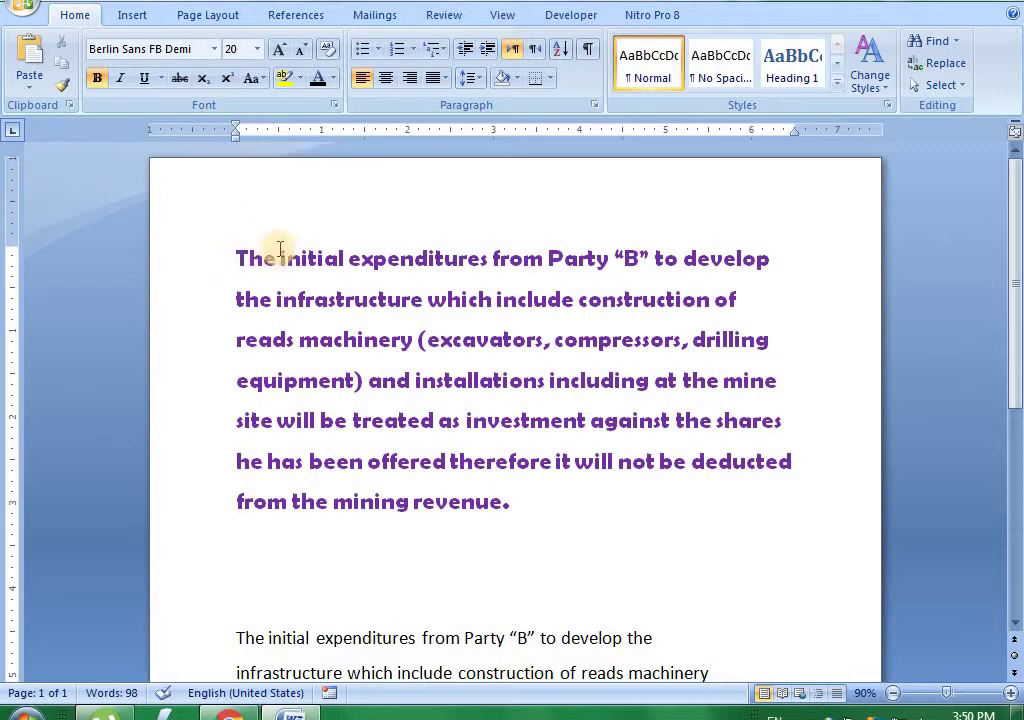
pyautogui.click(280, 257)
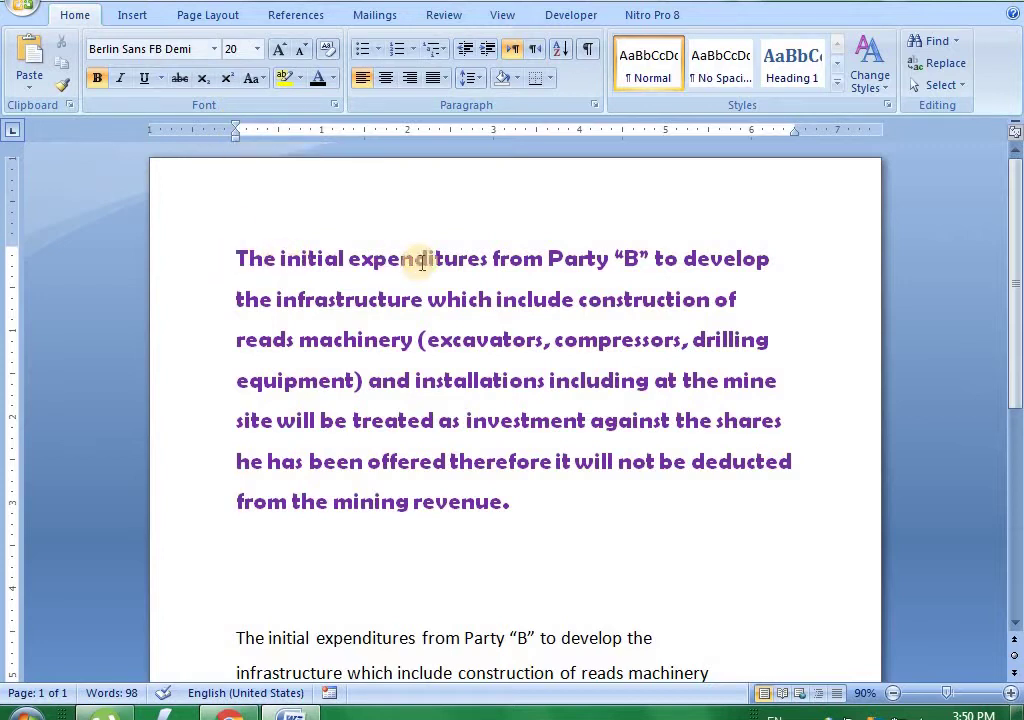
pyautogui.click(238, 258)
pyautogui.press('Tab')
pyautogui.press('Tab')
pyautogui.press('Tab')
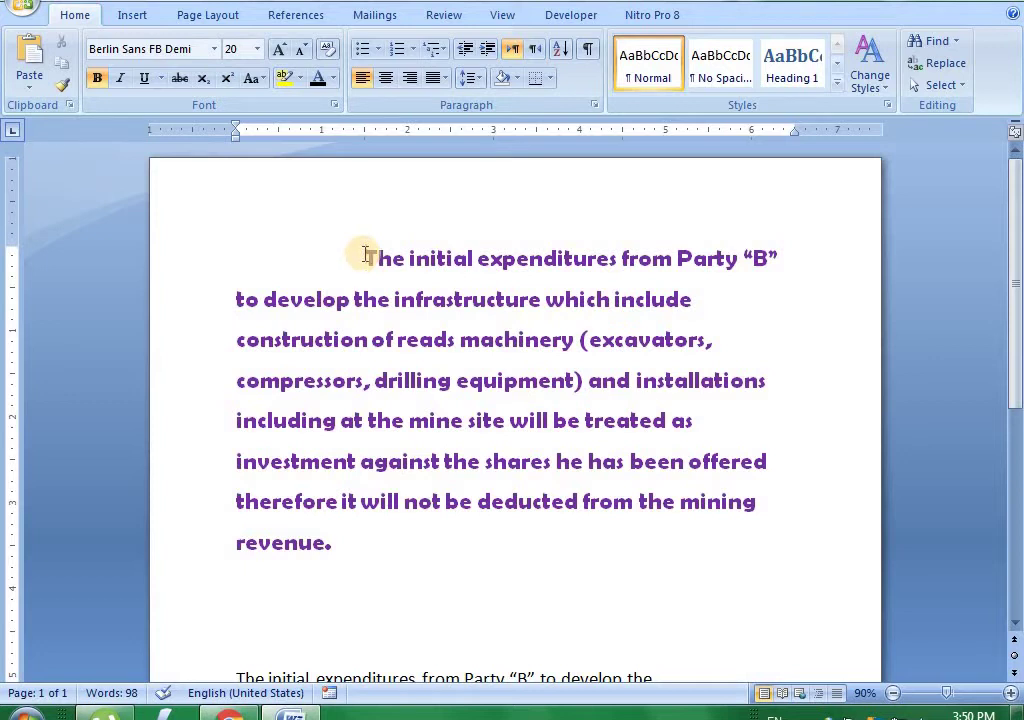
pyautogui.click(365, 256)
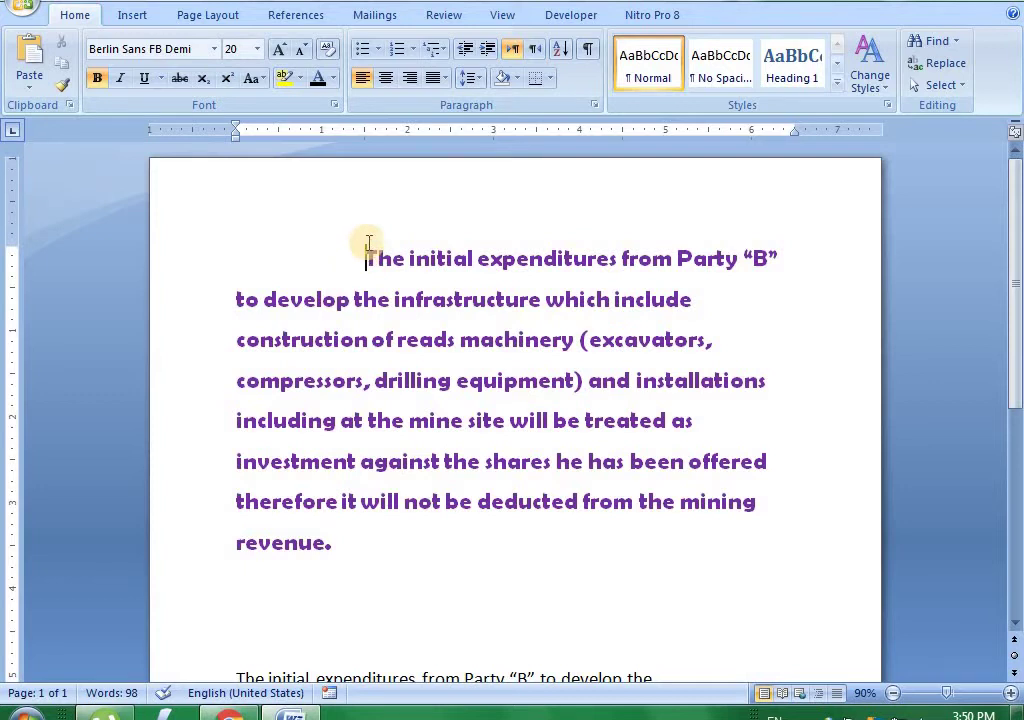
pyautogui.press('BackSpace')
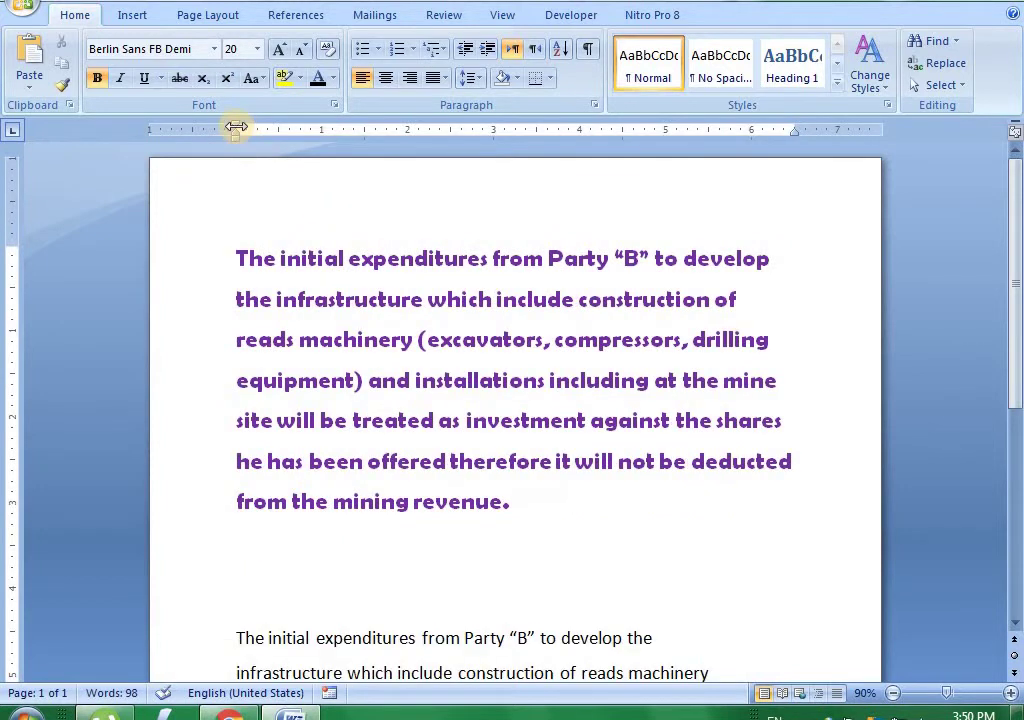
pyautogui.moveTo(236, 128); pyautogui.dragTo(322, 133)
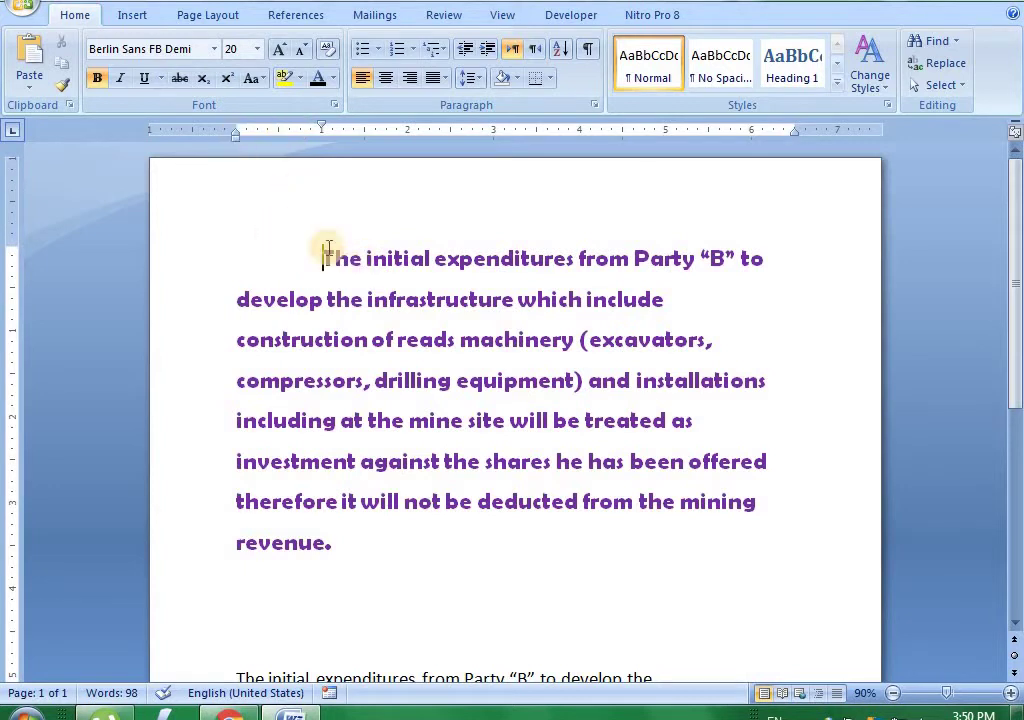
pyautogui.press('BackSpace')
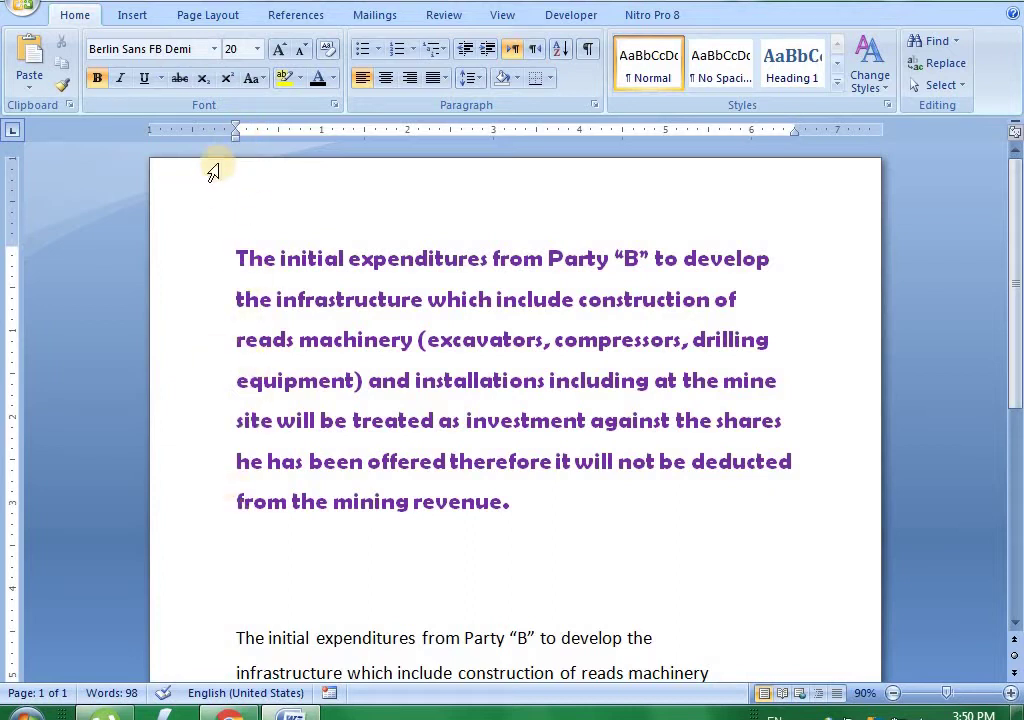
pyautogui.moveTo(237, 133); pyautogui.dragTo(273, 142)
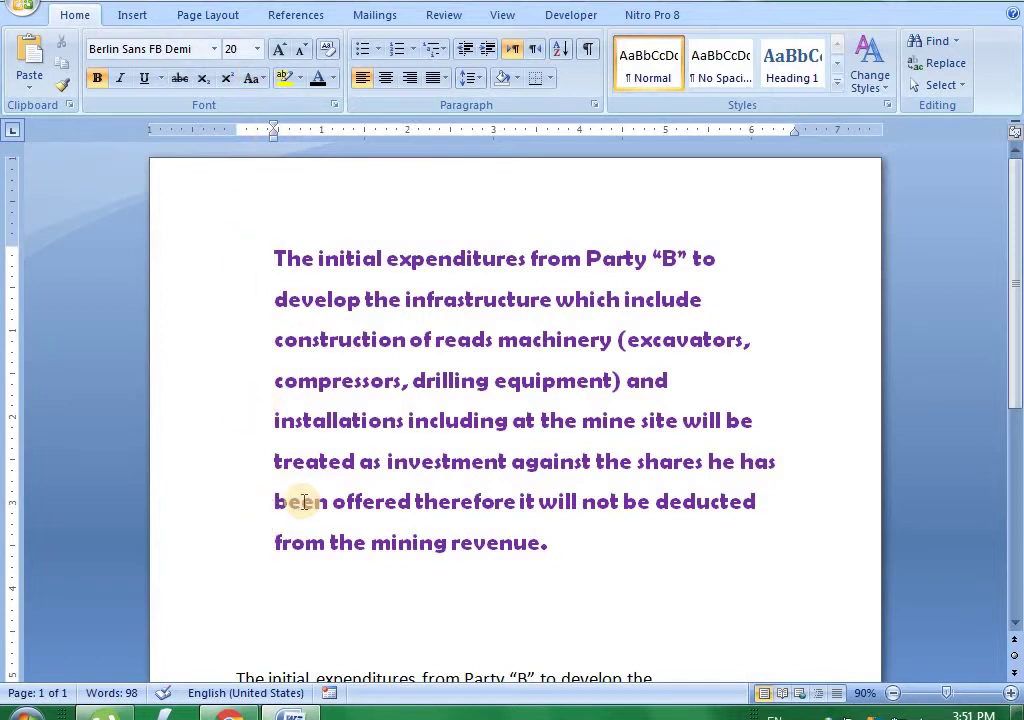
pyautogui.hotkey('ctrl', 'z')
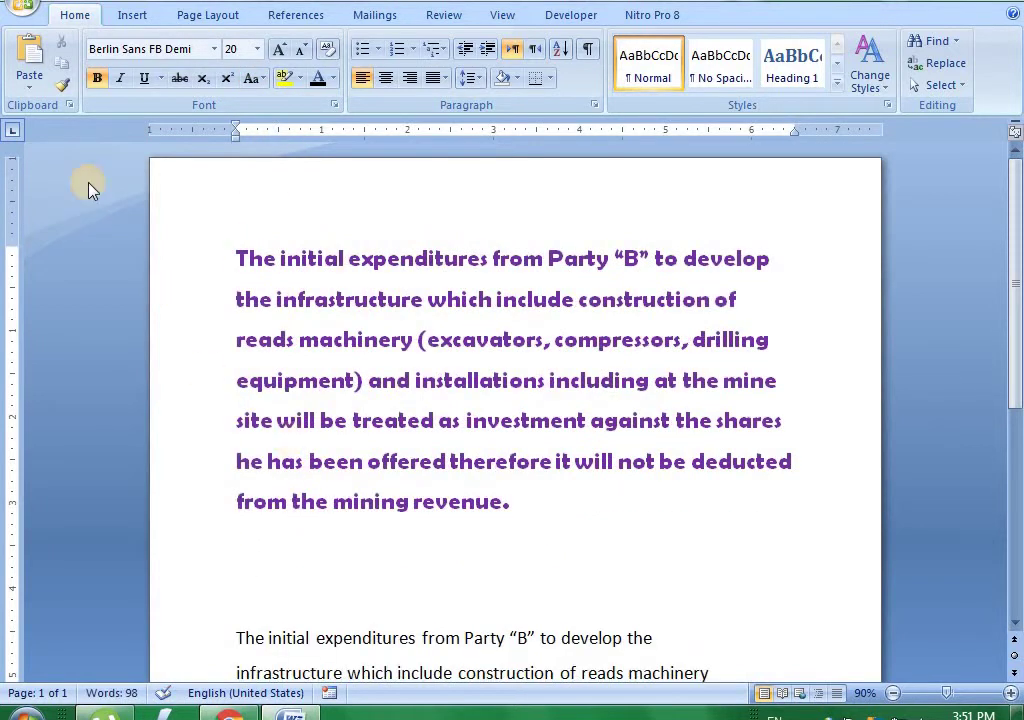
# Give the purple paragraph a 0.5-inch first-line indent and a right indent near 4 inches
pyautogui.moveTo(237, 131); pyautogui.dragTo(278, 131)
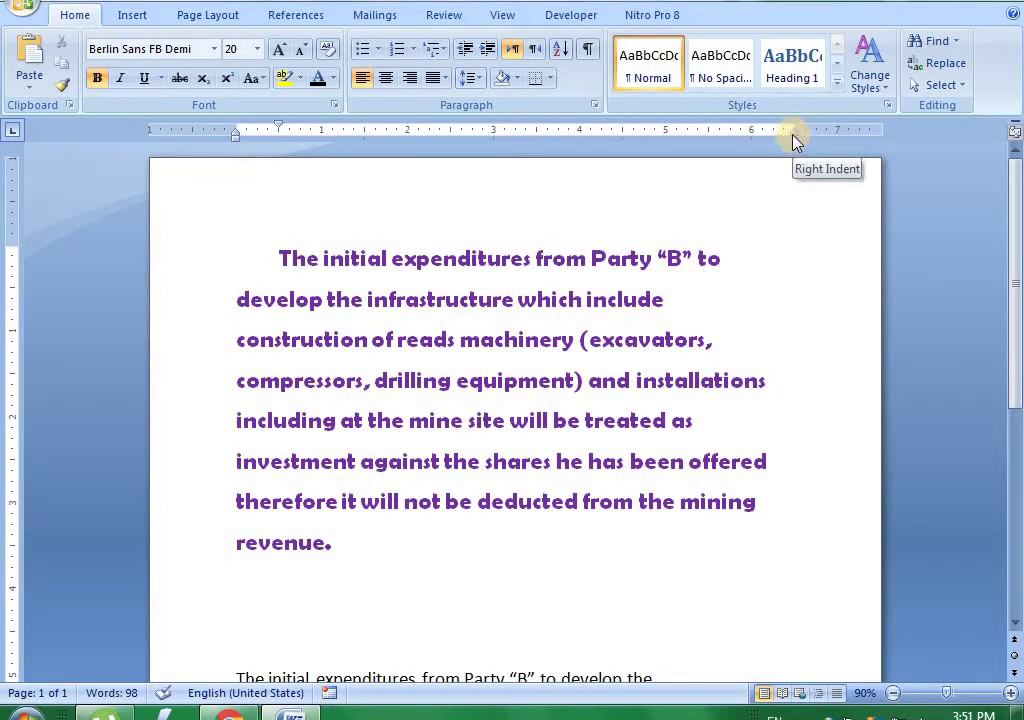
pyautogui.moveTo(795, 142); pyautogui.dragTo(742, 145)
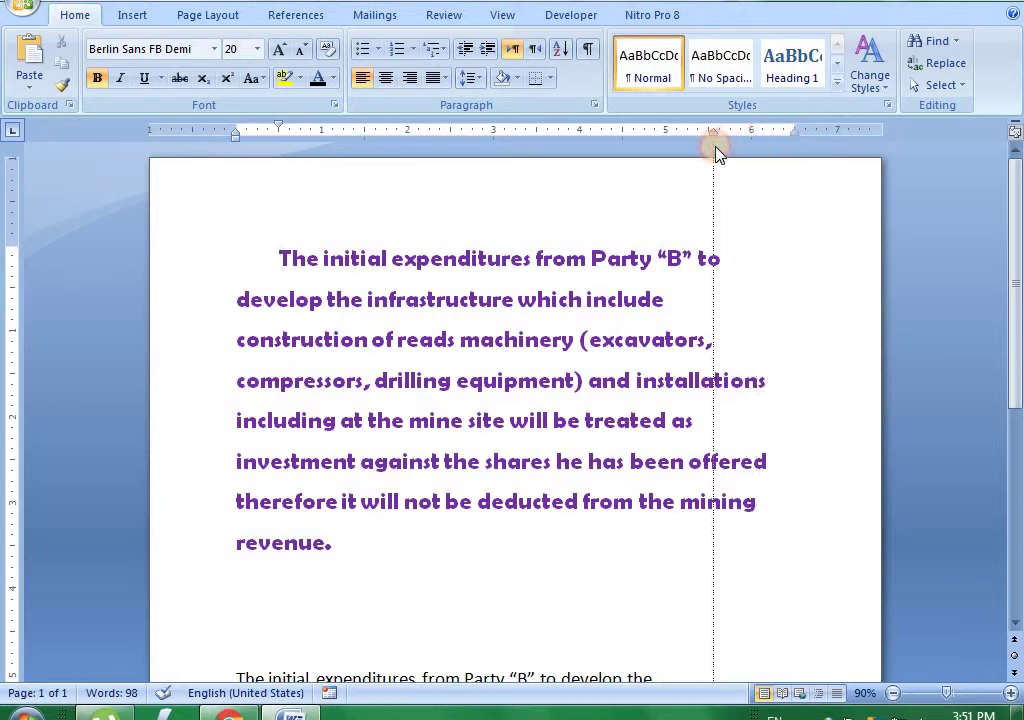
pyautogui.moveTo(742, 145); pyautogui.dragTo(588, 155)
pyautogui.moveTo(583, 155); pyautogui.dragTo(581, 153)
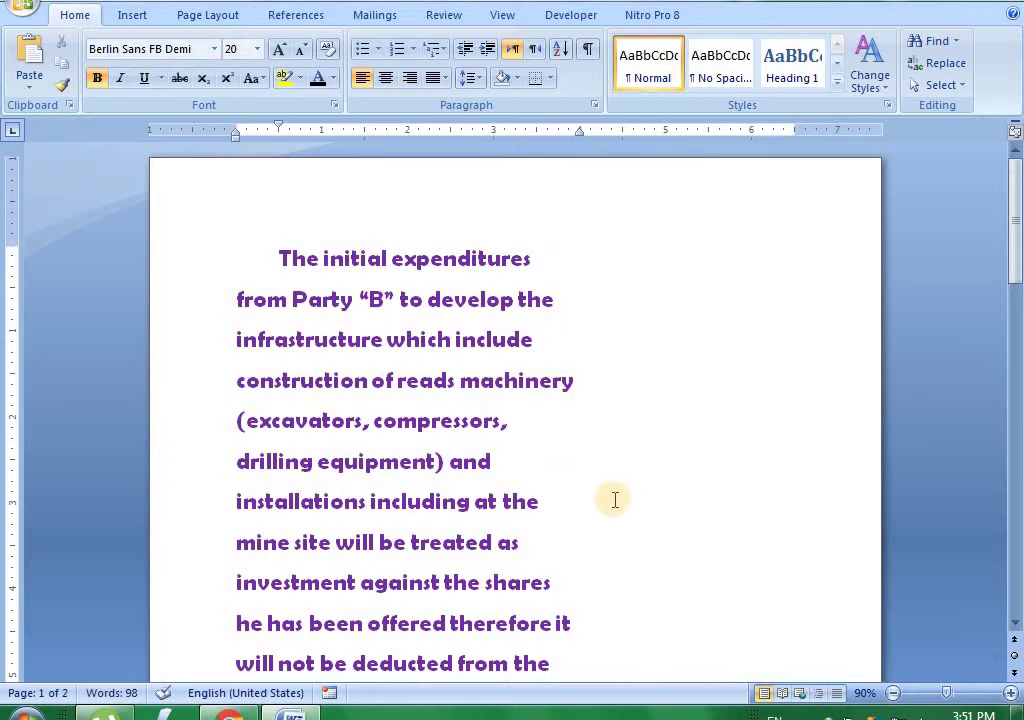
pyautogui.scroll(-2, 537, 440)
pyautogui.scroll(-2, 537, 495)
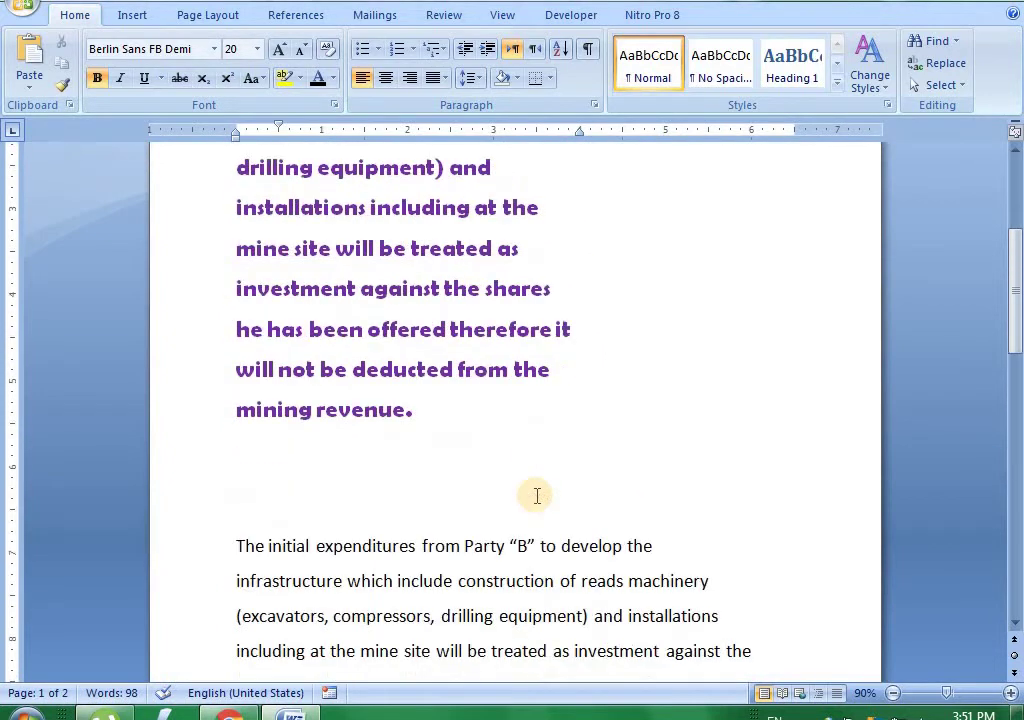
pyautogui.scroll(-2, 578, 491)
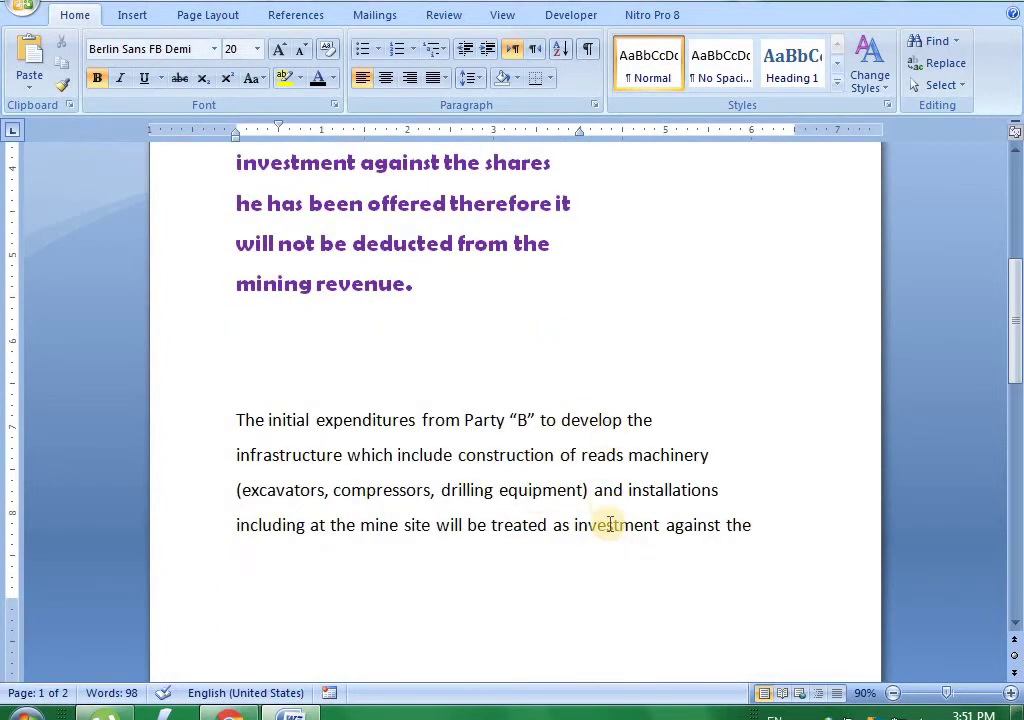
pyautogui.scroll(1, 522, 465)
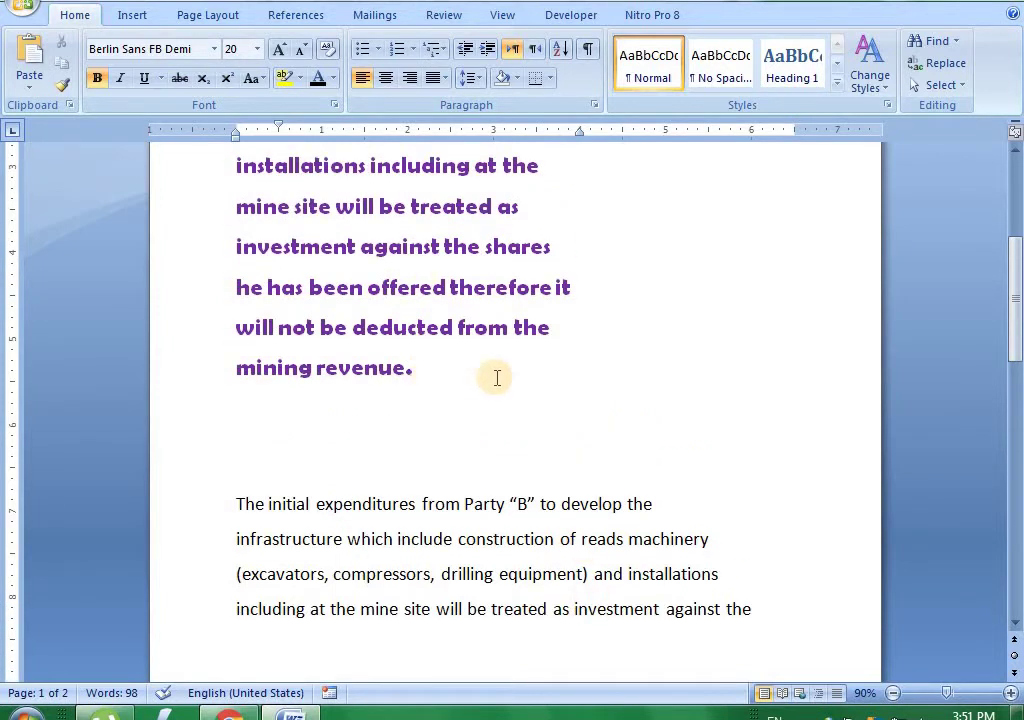
pyautogui.click(430, 368)
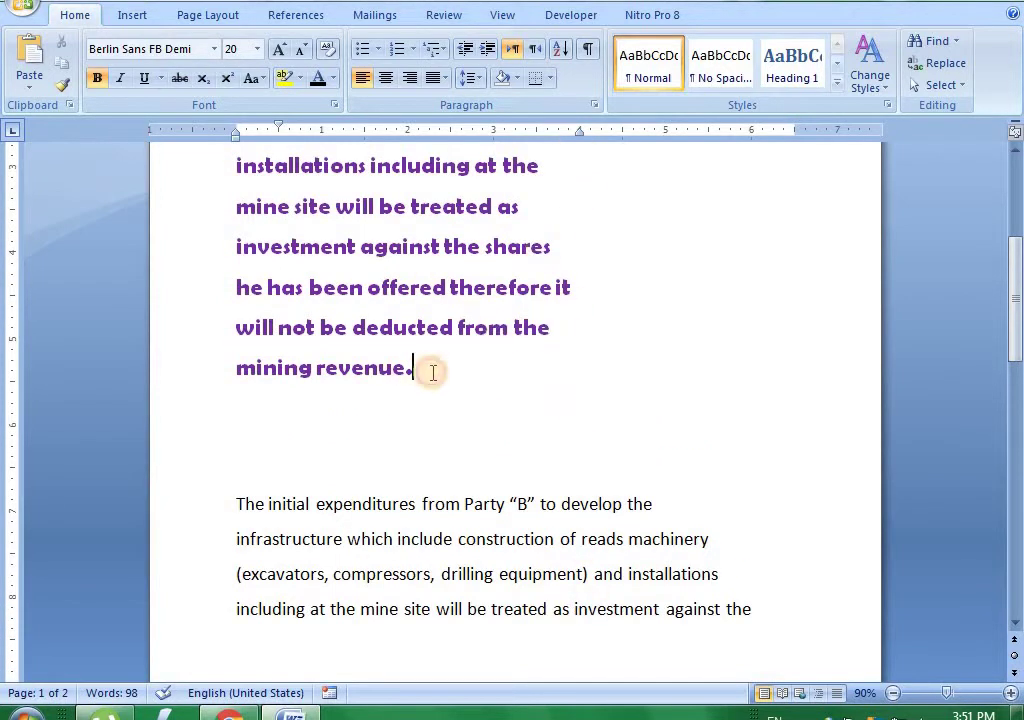
pyautogui.scroll(1, 446, 366)
pyautogui.scroll(3, 413, 393)
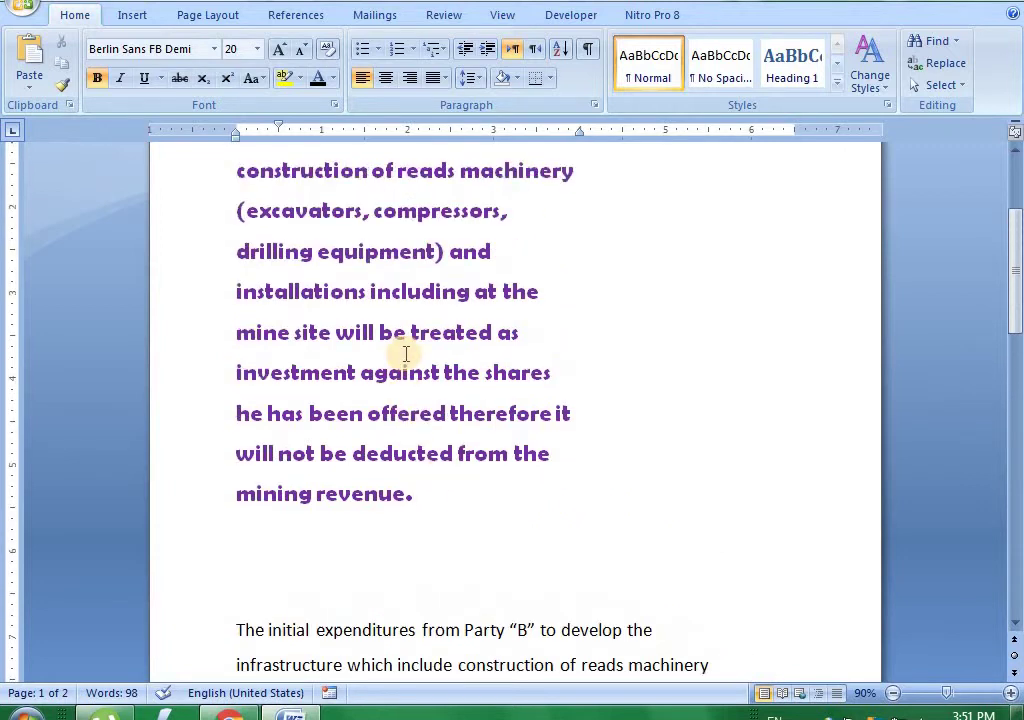
# Fully justify the purple first paragraph
pyautogui.keyDown('shift'); pyautogui.click(281, 256); pyautogui.keyUp('shift')
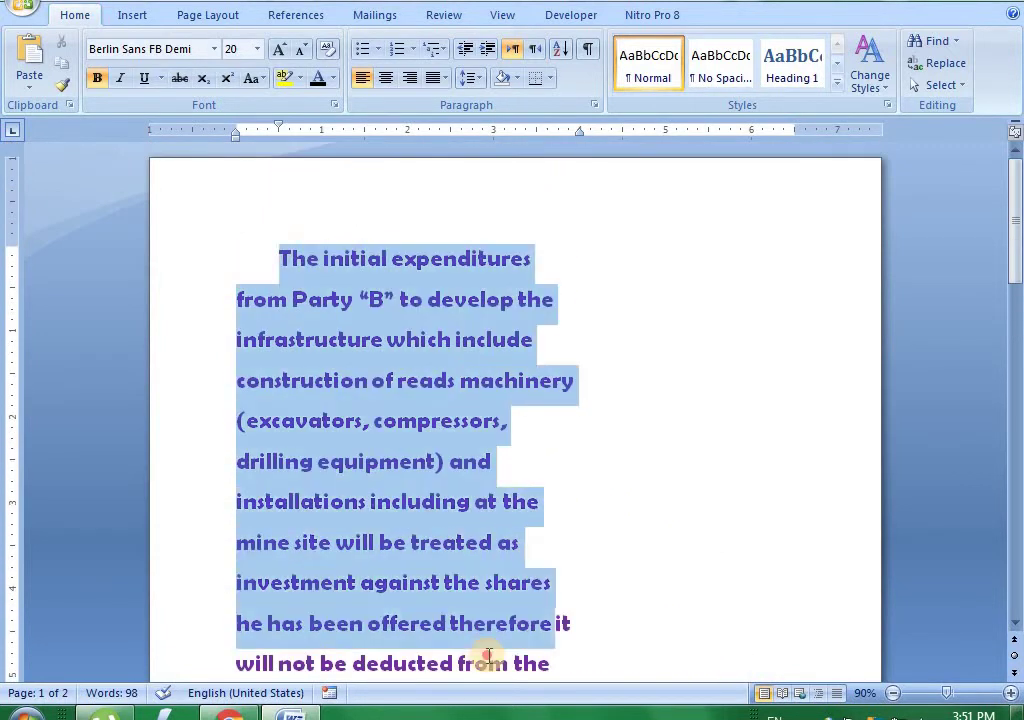
pyautogui.scroll(-3, 470, 560)
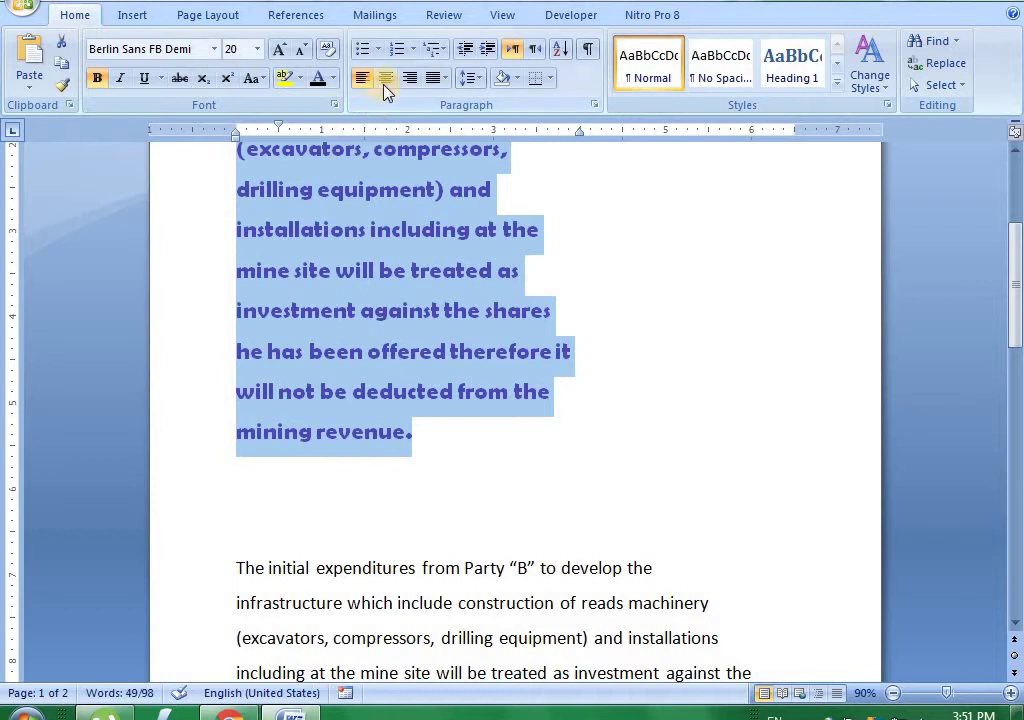
pyautogui.click(443, 79)
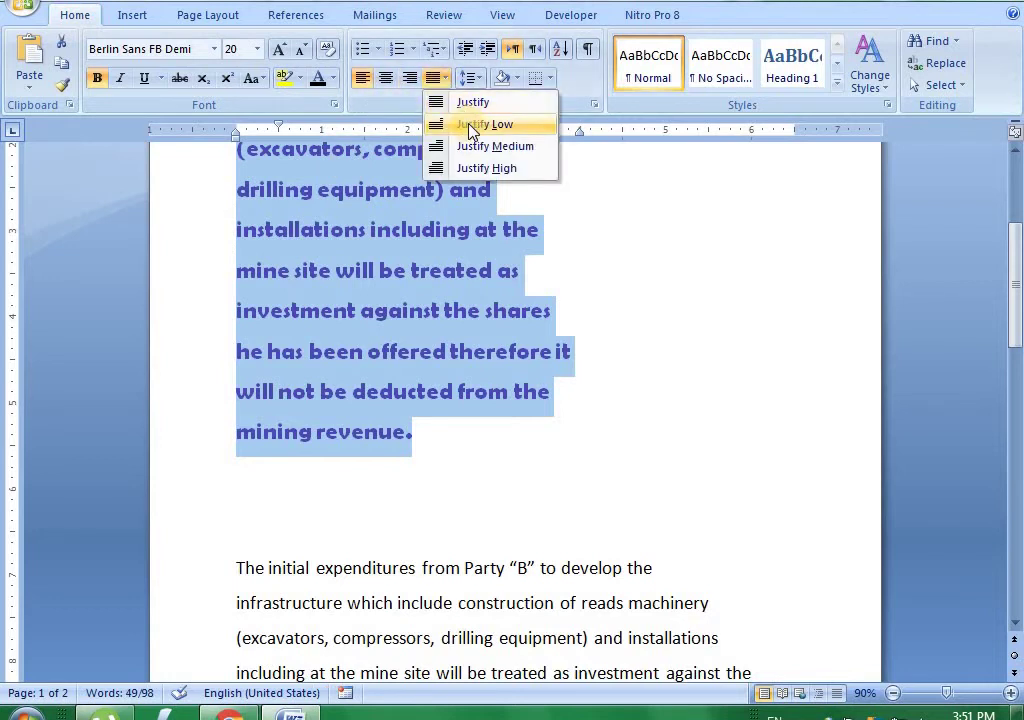
pyautogui.click(471, 104)
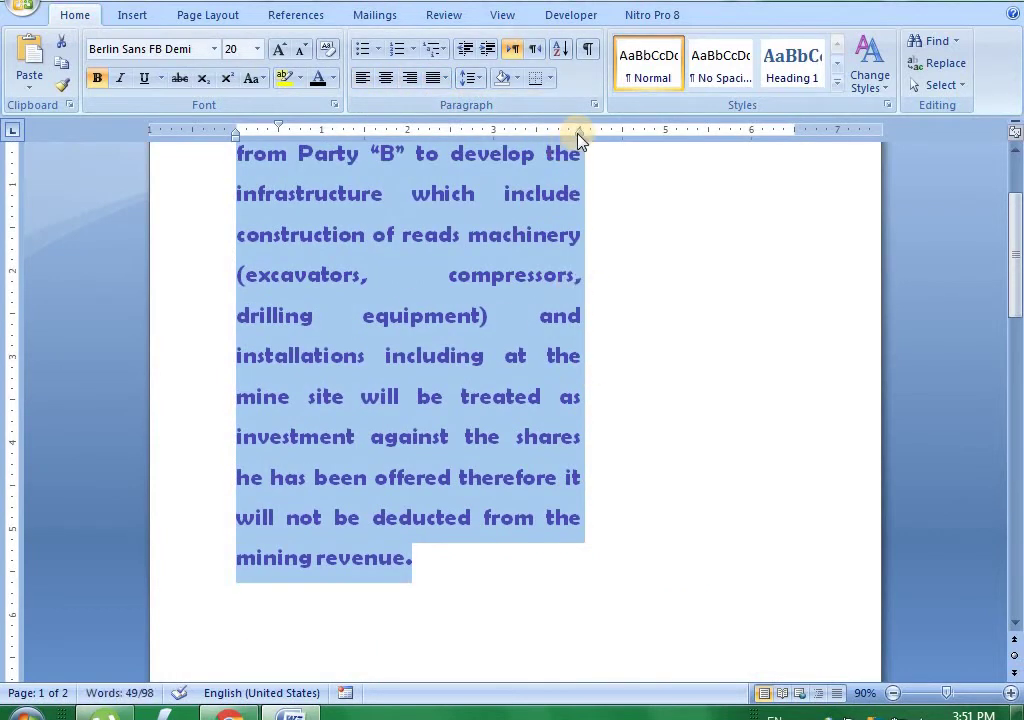
pyautogui.scroll(3, 416, 491)
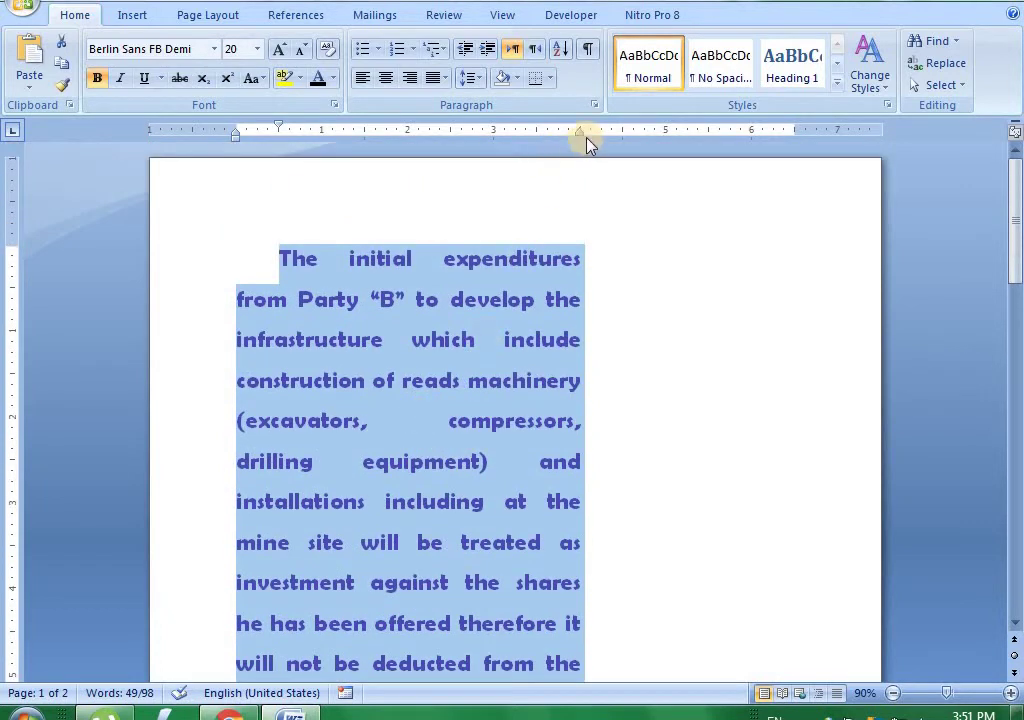
# Move the purple paragraph's right indent out to about 4.5 inches
pyautogui.moveTo(578, 133); pyautogui.dragTo(622, 133)
pyautogui.scroll(-1, 551, 341)
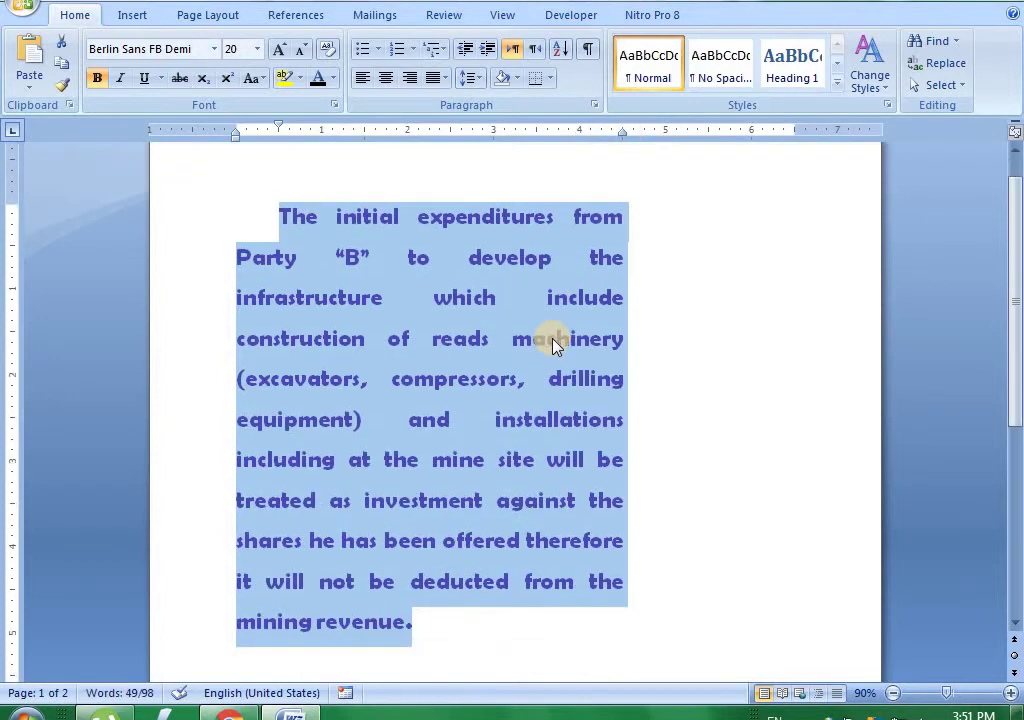
pyautogui.click(475, 405)
pyautogui.scroll(-1, 470, 414)
pyautogui.scroll(-3, 469, 411)
pyautogui.scroll(-2, 475, 414)
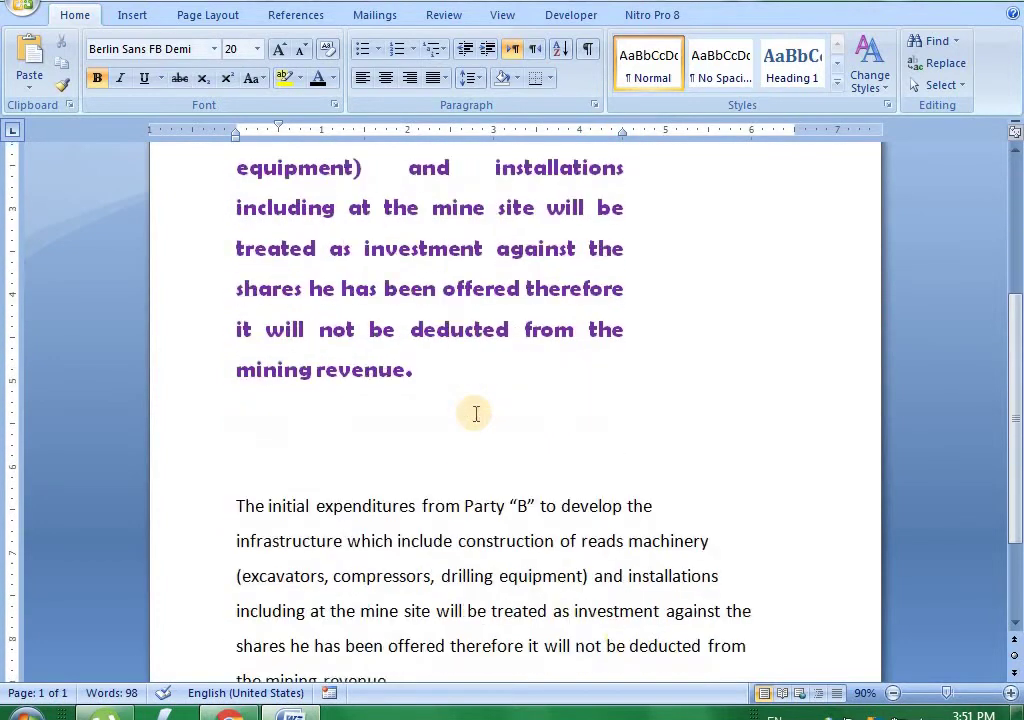
pyautogui.scroll(-1, 475, 414)
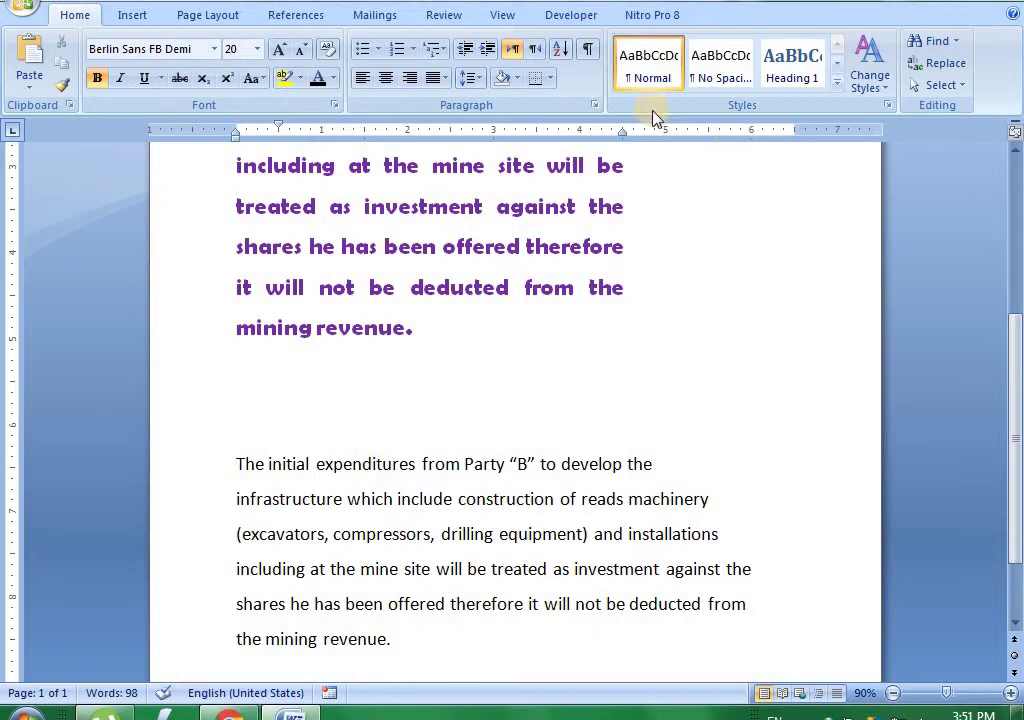
pyautogui.click(738, 569)
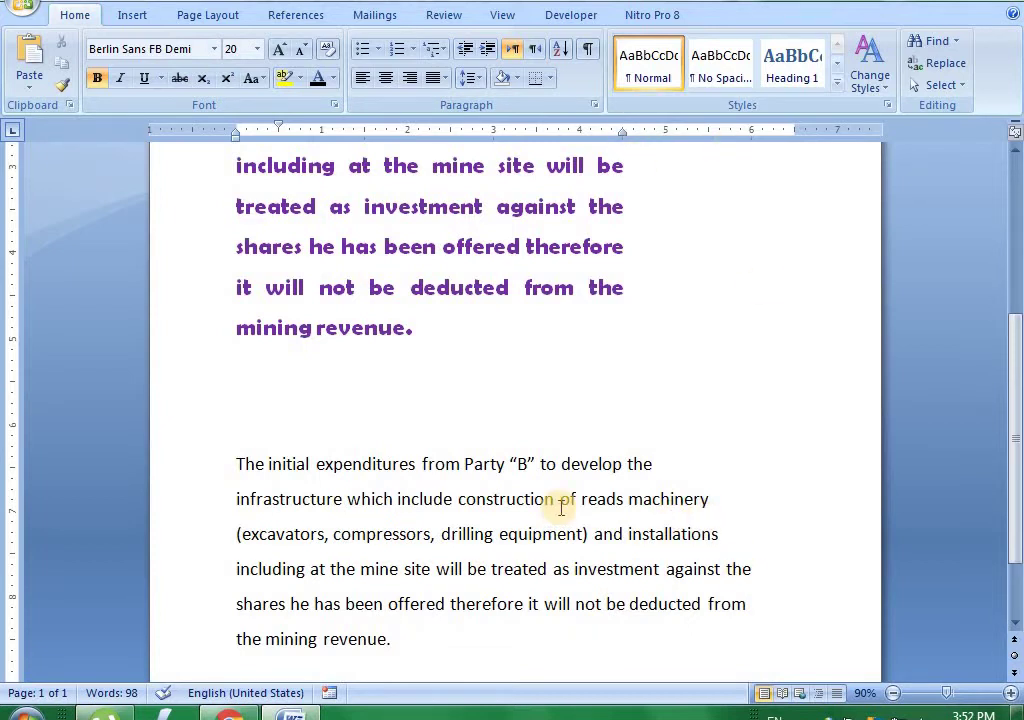
pyautogui.scroll(5, 440, 390)
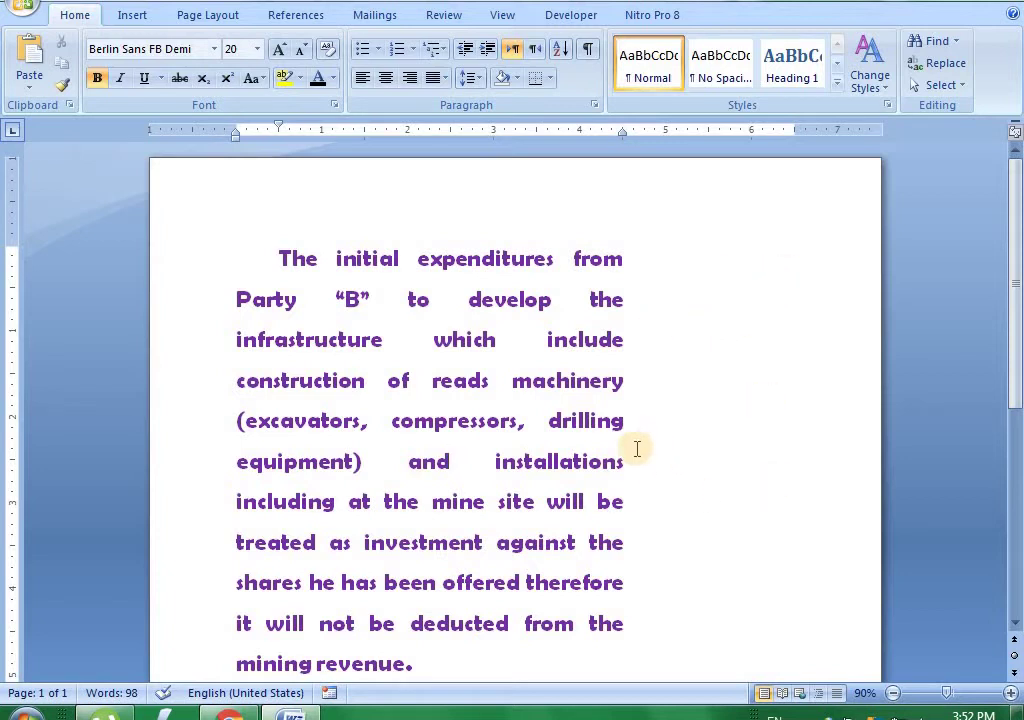
pyautogui.scroll(-2, 480, 455)
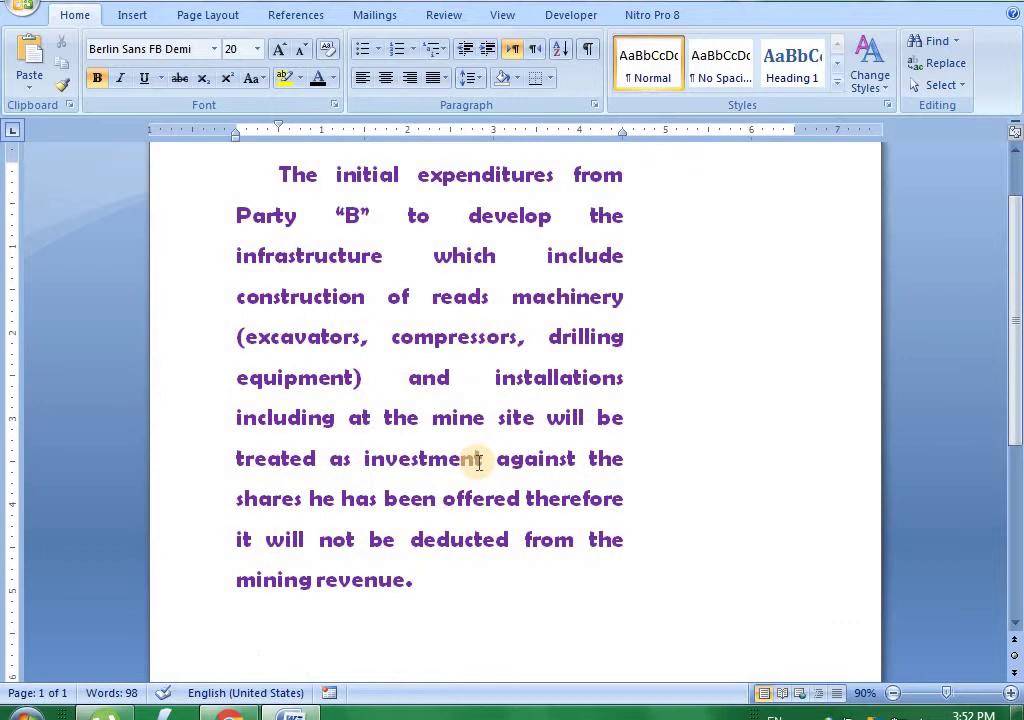
# Shrink the whole first paragraph's font from 20 pt to 14 pt
pyautogui.scroll(2, 480, 462)
pyautogui.tripleClick(405, 450)
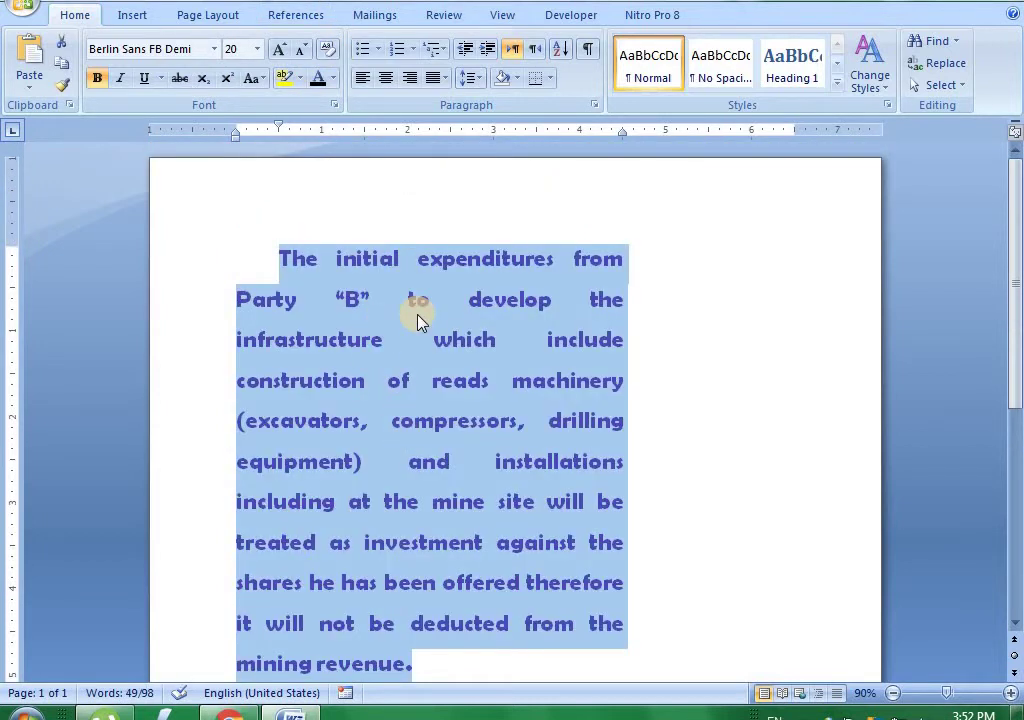
pyautogui.hotkey('ctrl', '[')
pyautogui.hotkey('ctrl', '[')
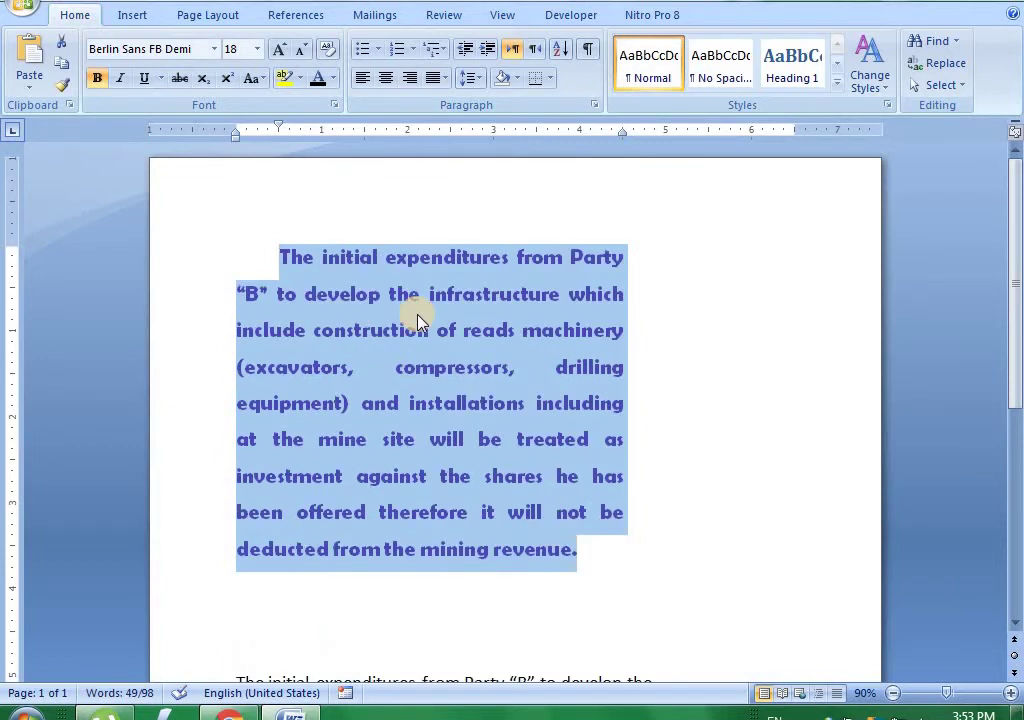
pyautogui.click(302, 50)
pyautogui.click(302, 50)
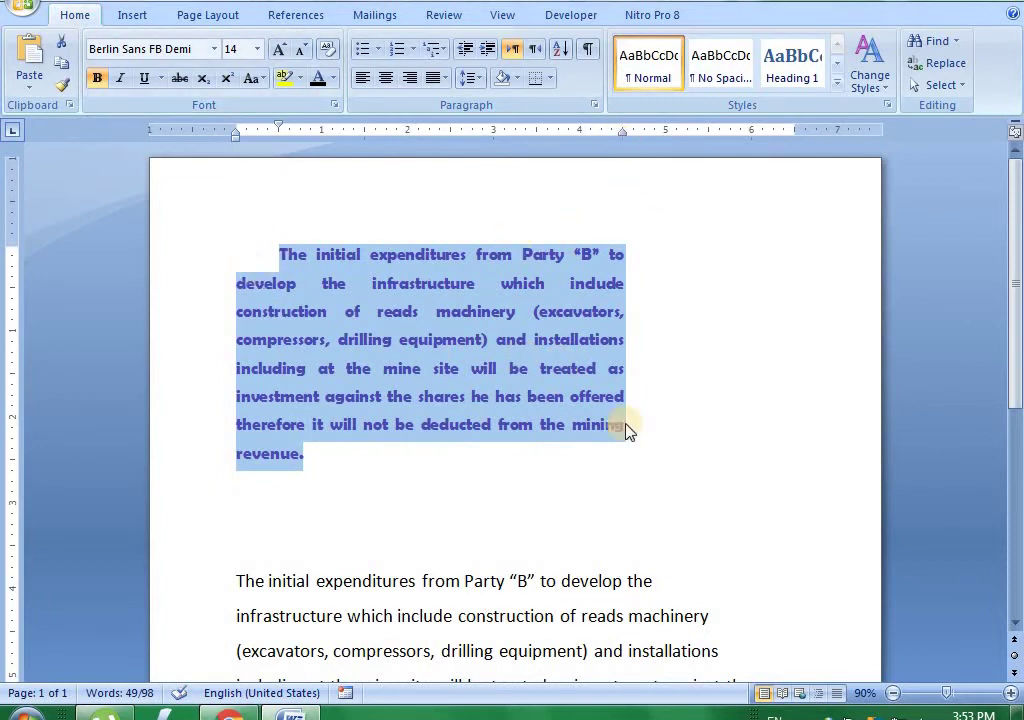
pyautogui.scroll(-1, 298, 474)
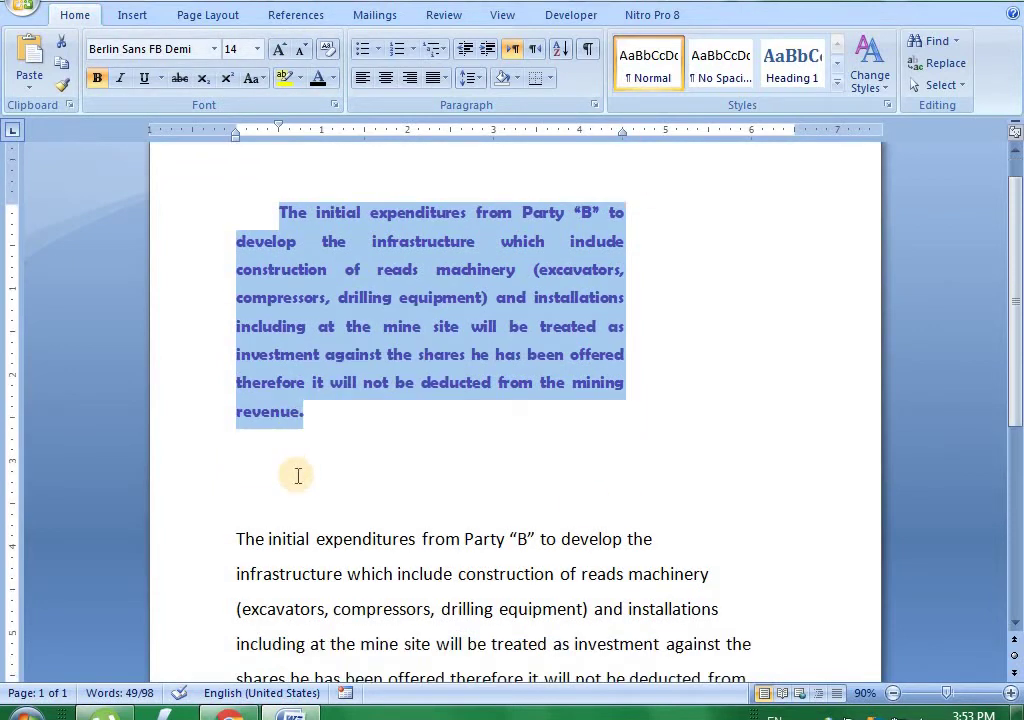
pyautogui.click(326, 490)
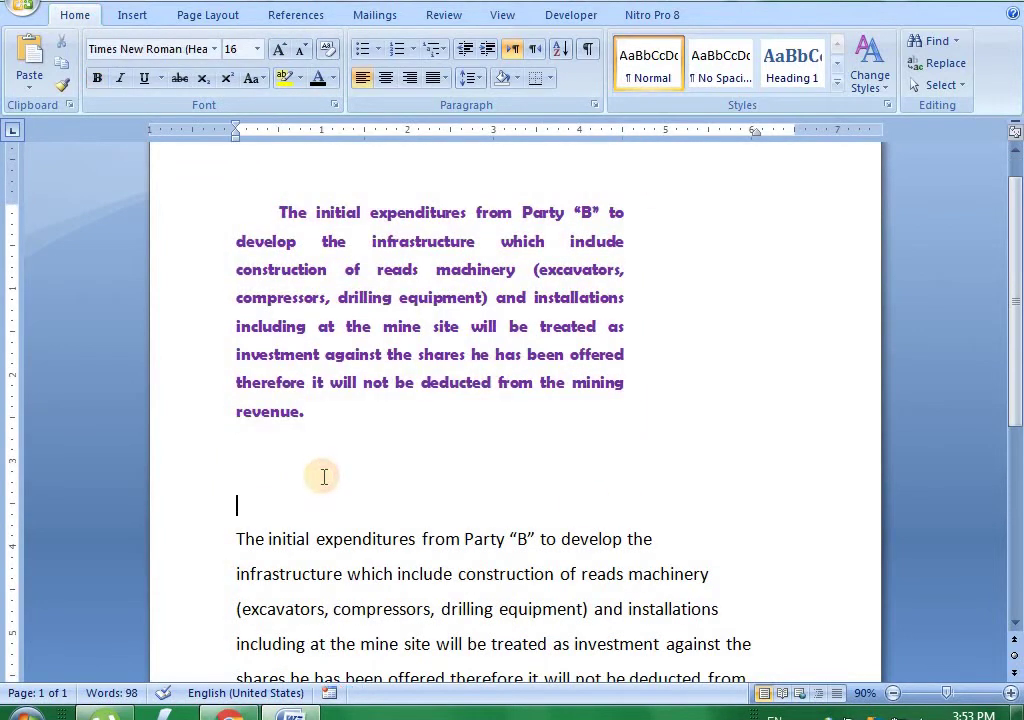
pyautogui.click(236, 539)
pyautogui.scroll(-1, 261, 565)
pyautogui.scroll(-1, 261, 563)
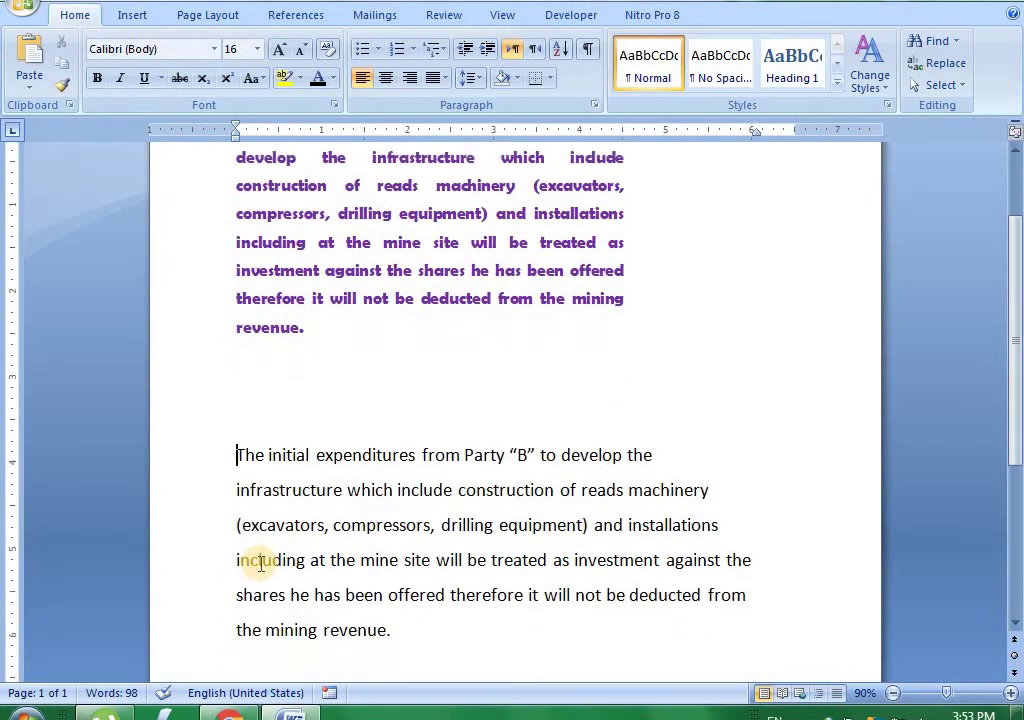
pyautogui.scroll(-1, 245, 500)
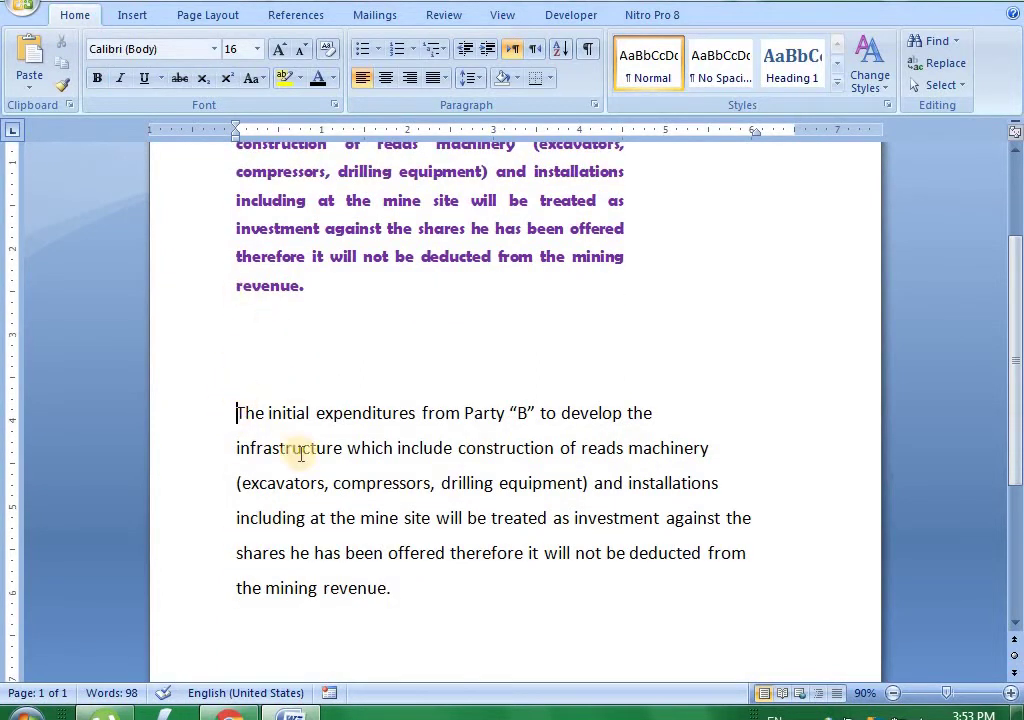
pyautogui.scroll(4, 292, 400)
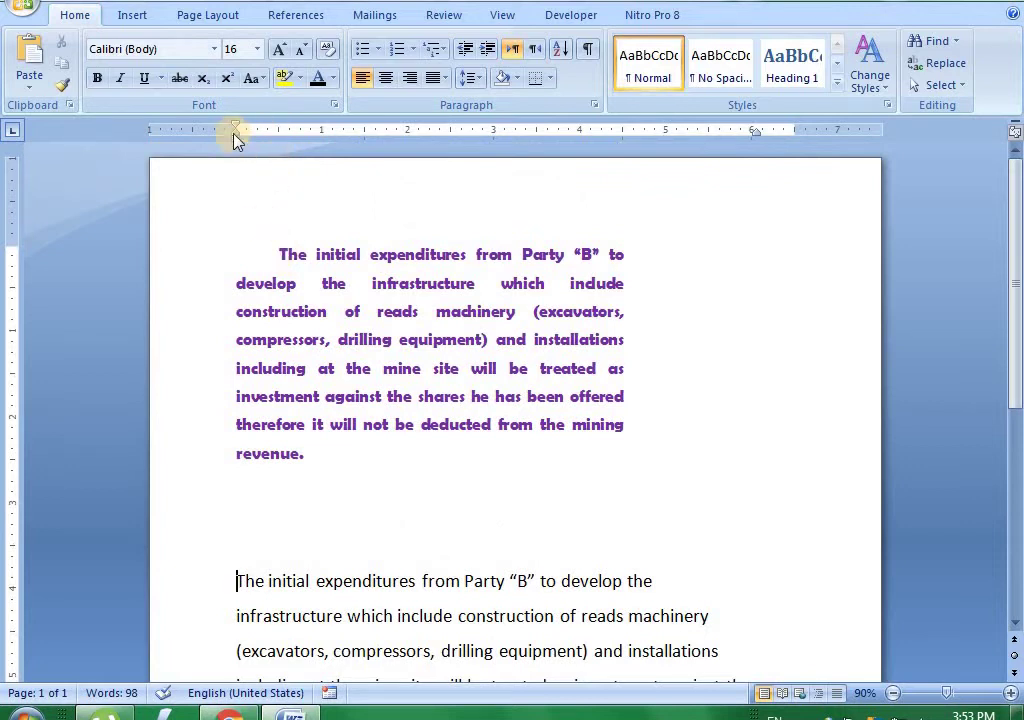
pyautogui.scroll(-3, 262, 483)
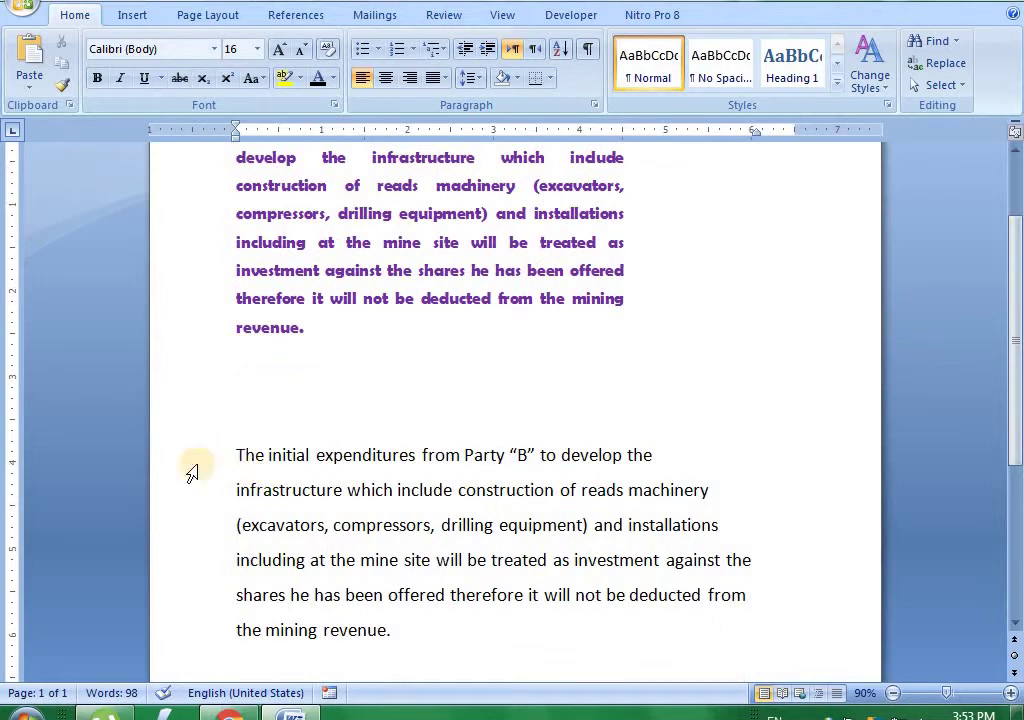
pyautogui.scroll(-1, 175, 478)
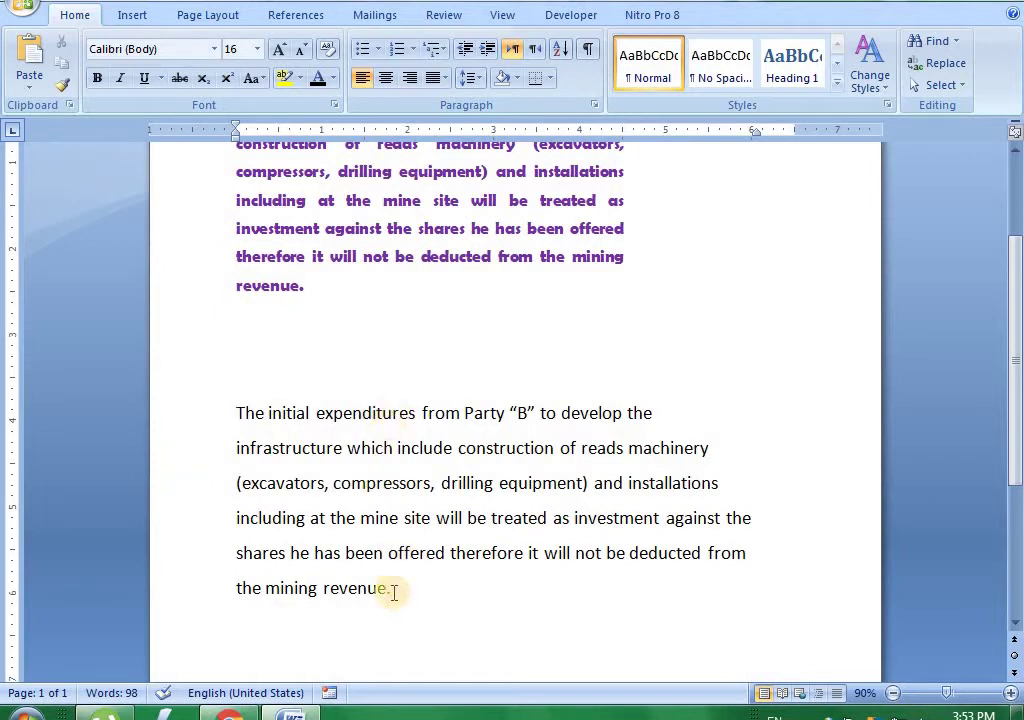
pyautogui.click(238, 418)
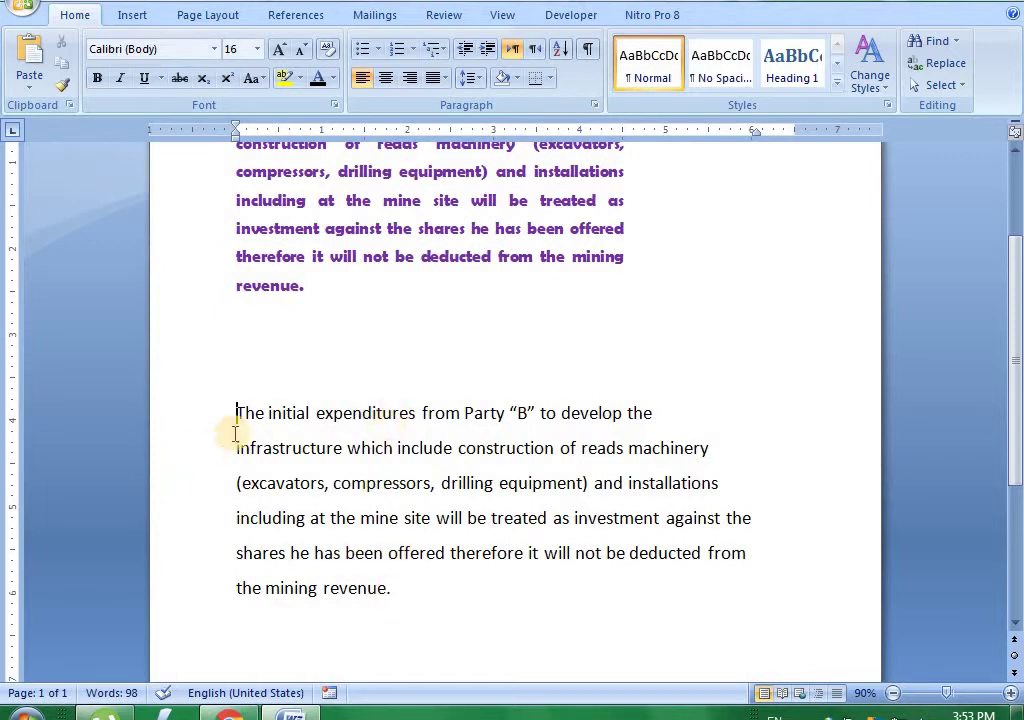
pyautogui.click(245, 385)
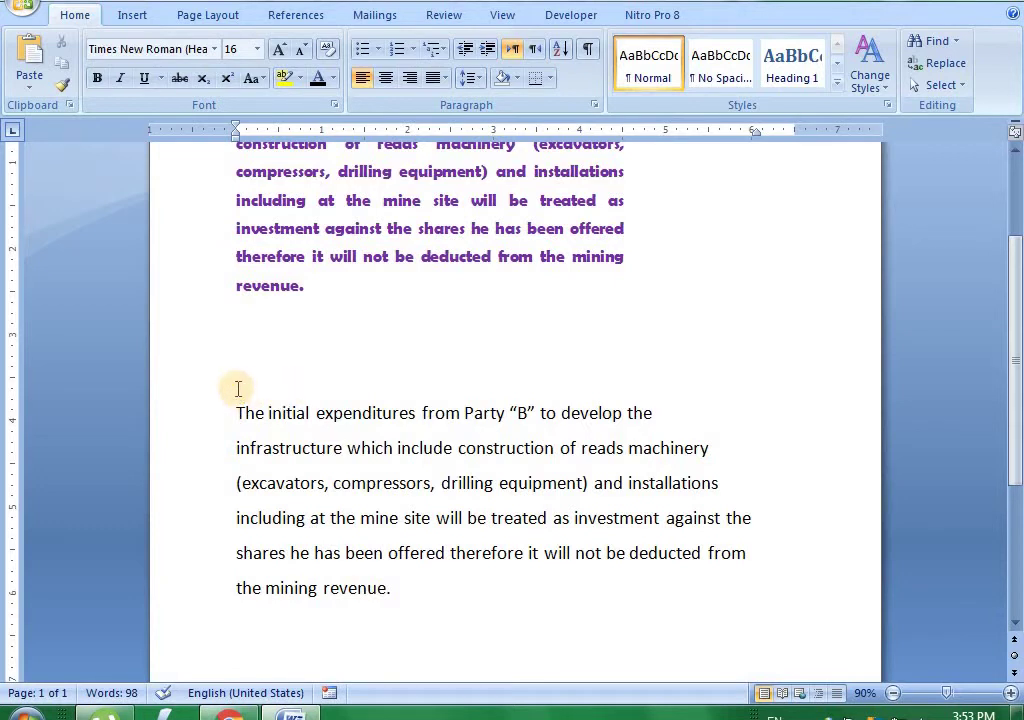
# Raise the blank line's default tab stops from 1.5 to 2 inches in the Paragraph Tabs settings
pyautogui.rightClick(238, 388)
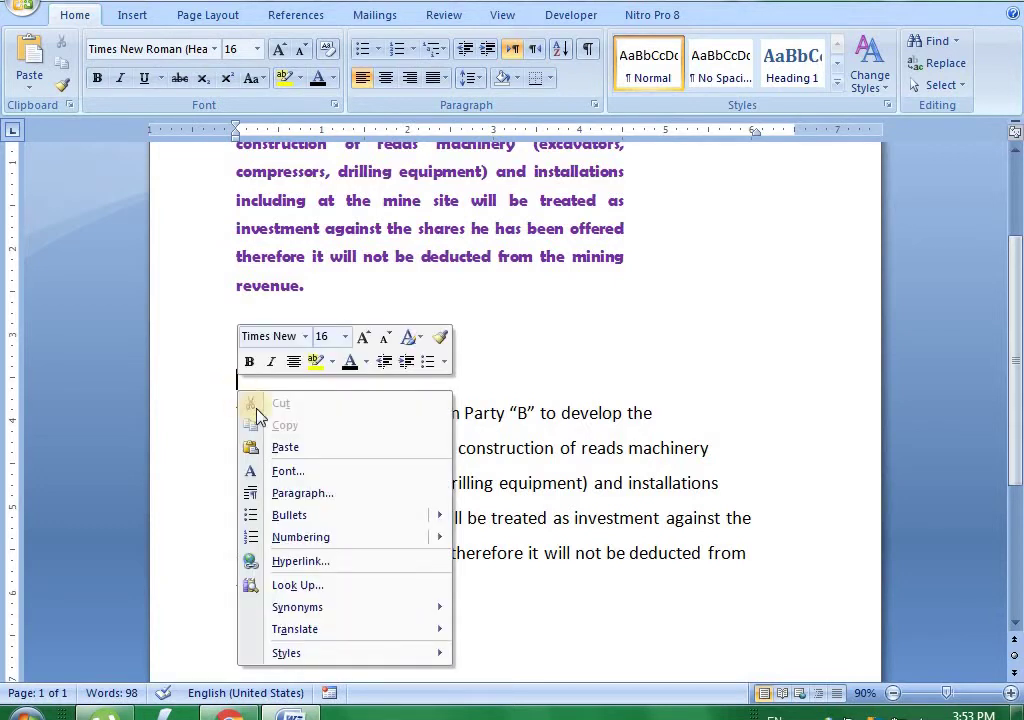
pyautogui.click(300, 496)
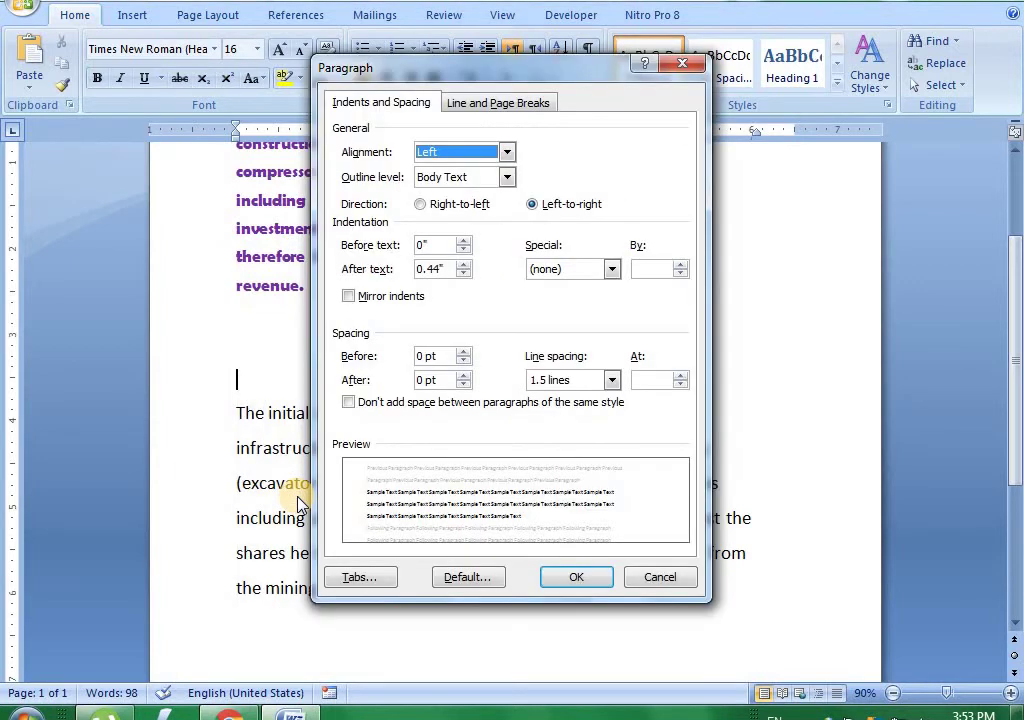
pyautogui.click(358, 580)
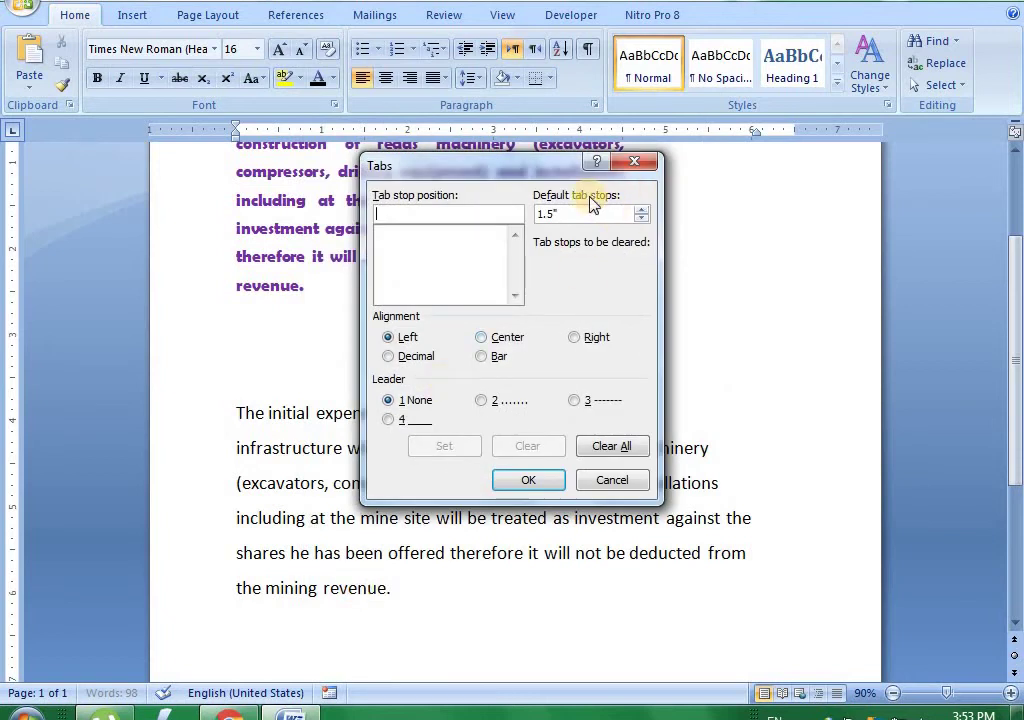
pyautogui.moveTo(543, 167); pyautogui.dragTo(706, 219)
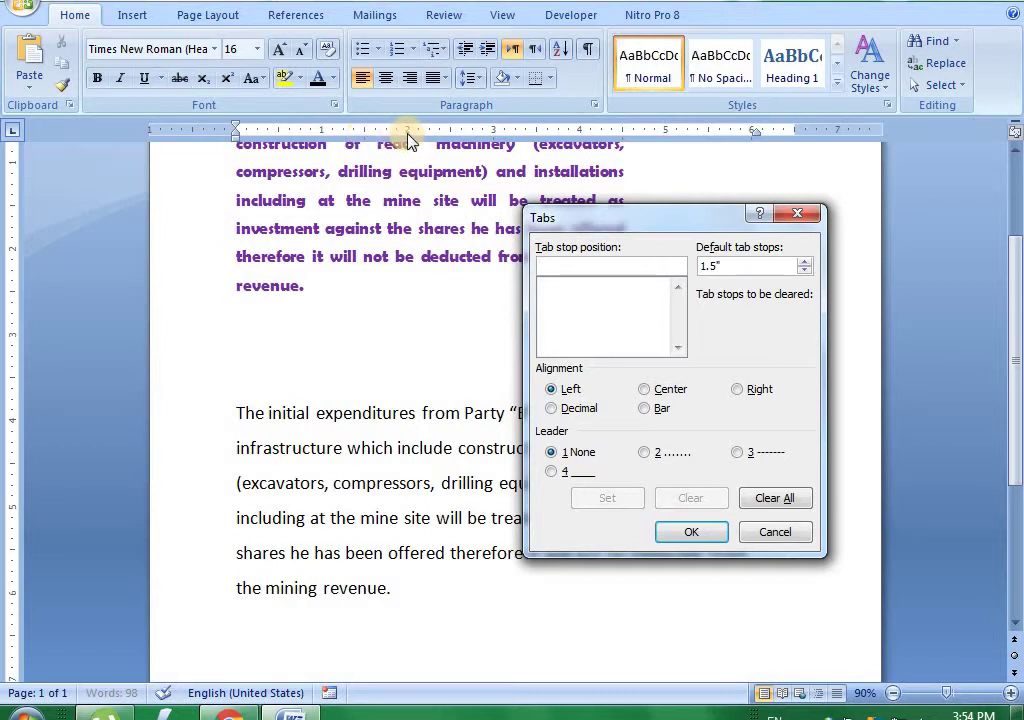
pyautogui.click(240, 398)
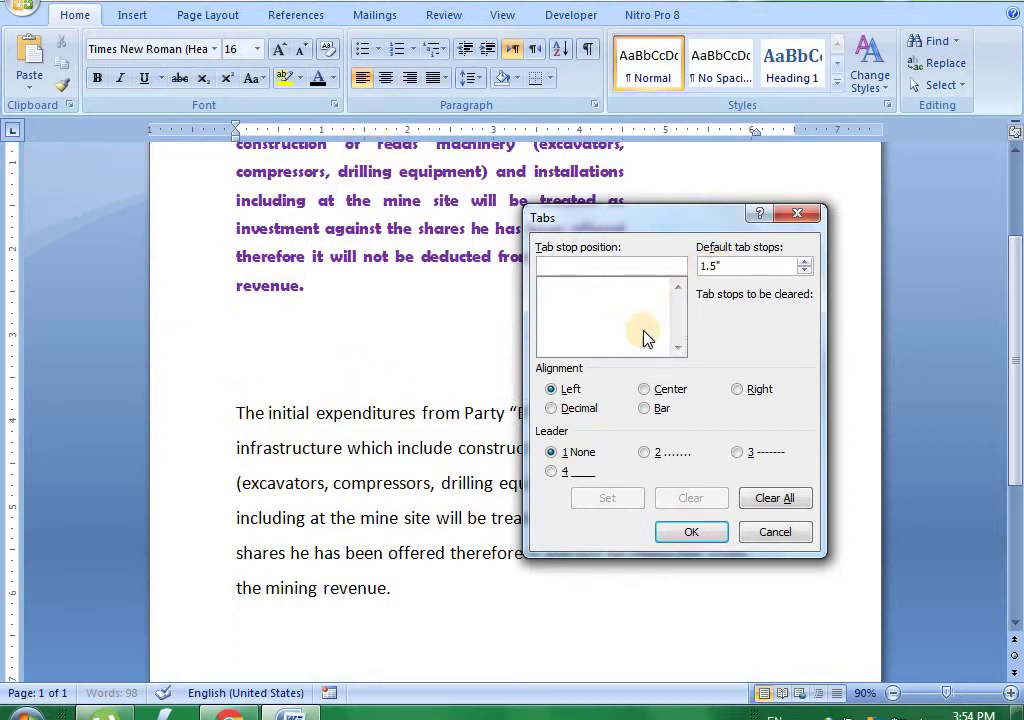
pyautogui.click(736, 264)
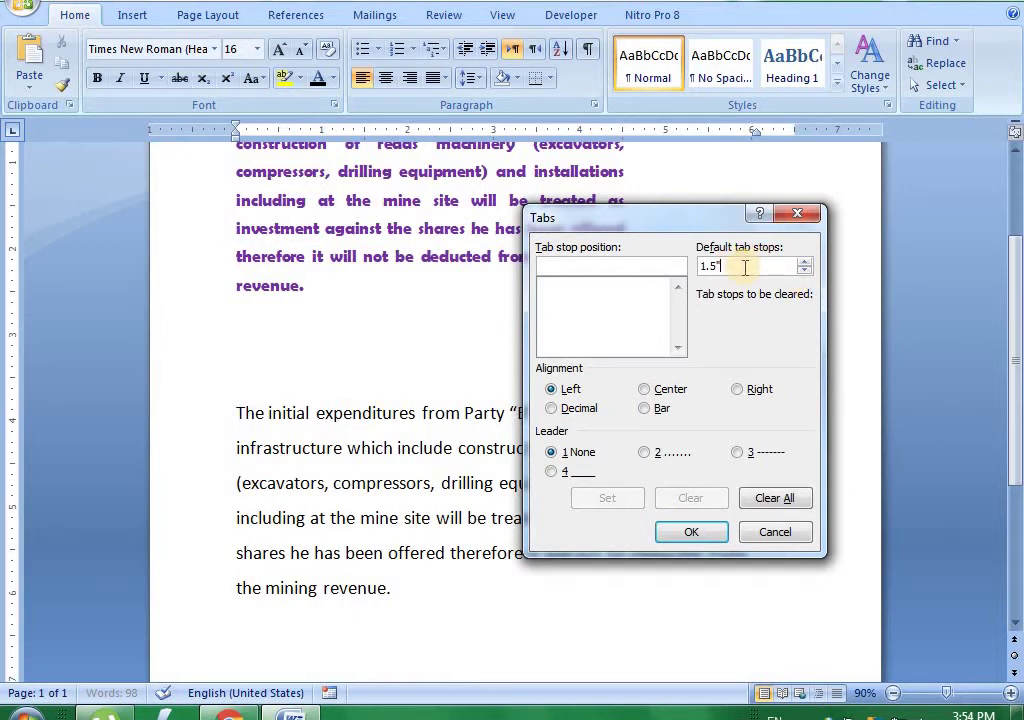
pyautogui.click(805, 261)
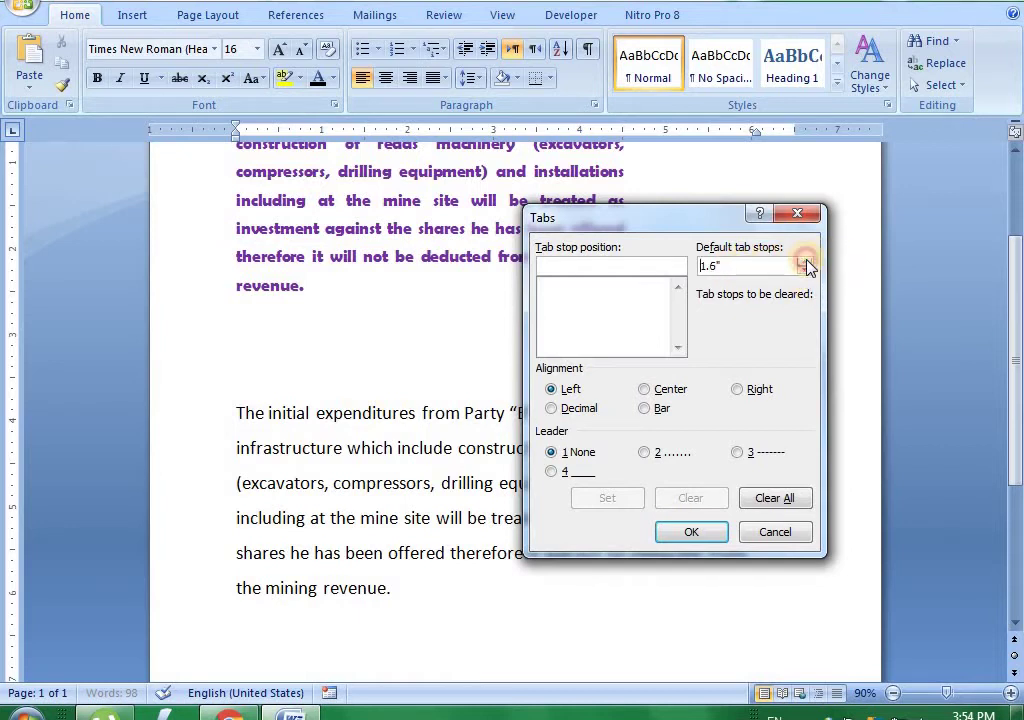
pyautogui.click(805, 261)
pyautogui.click(805, 261)
pyautogui.click(805, 261)
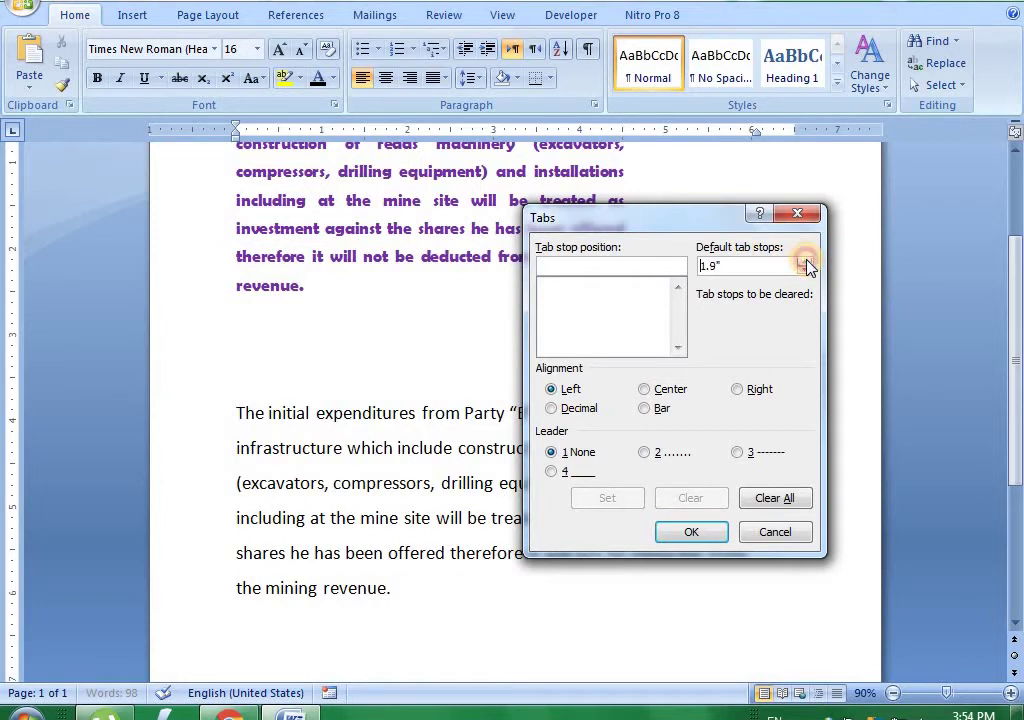
pyautogui.click(691, 532)
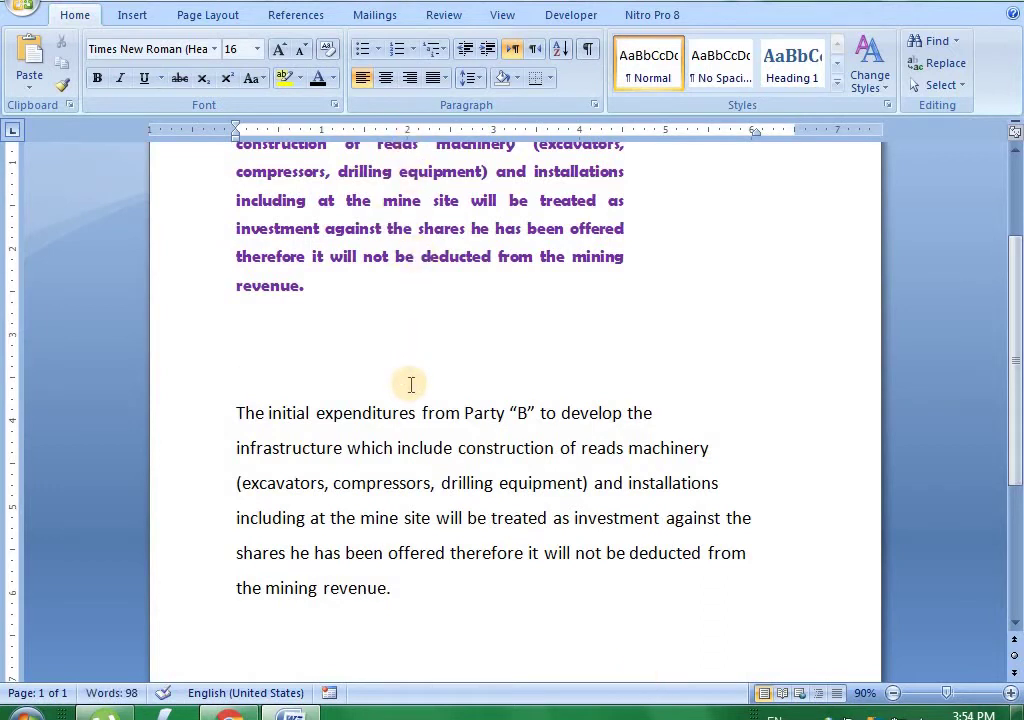
# Lower the blank line's default tab stops from 2 inches to 0.5 inch
pyautogui.click(662, 391)
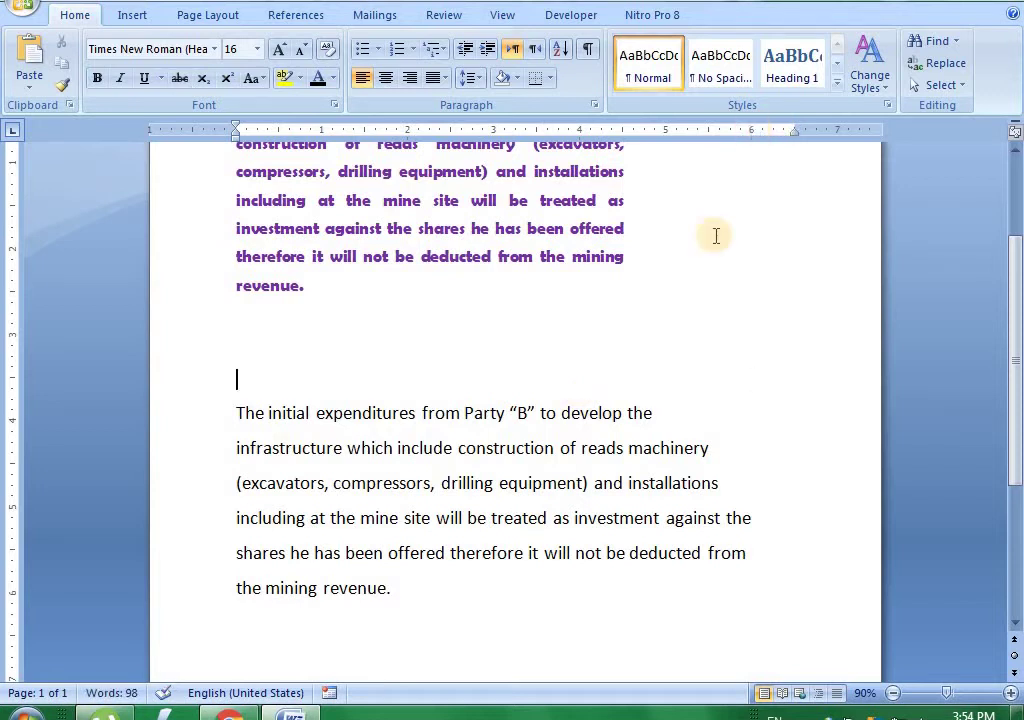
pyautogui.click(237, 379)
pyautogui.rightClick(238, 381)
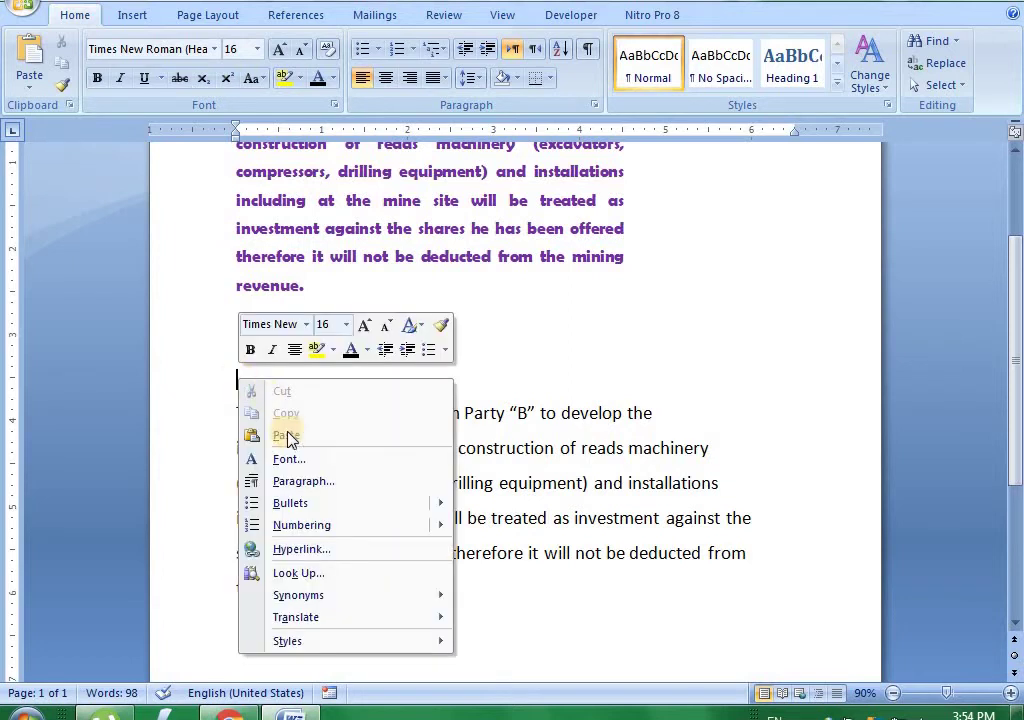
pyautogui.click(323, 489)
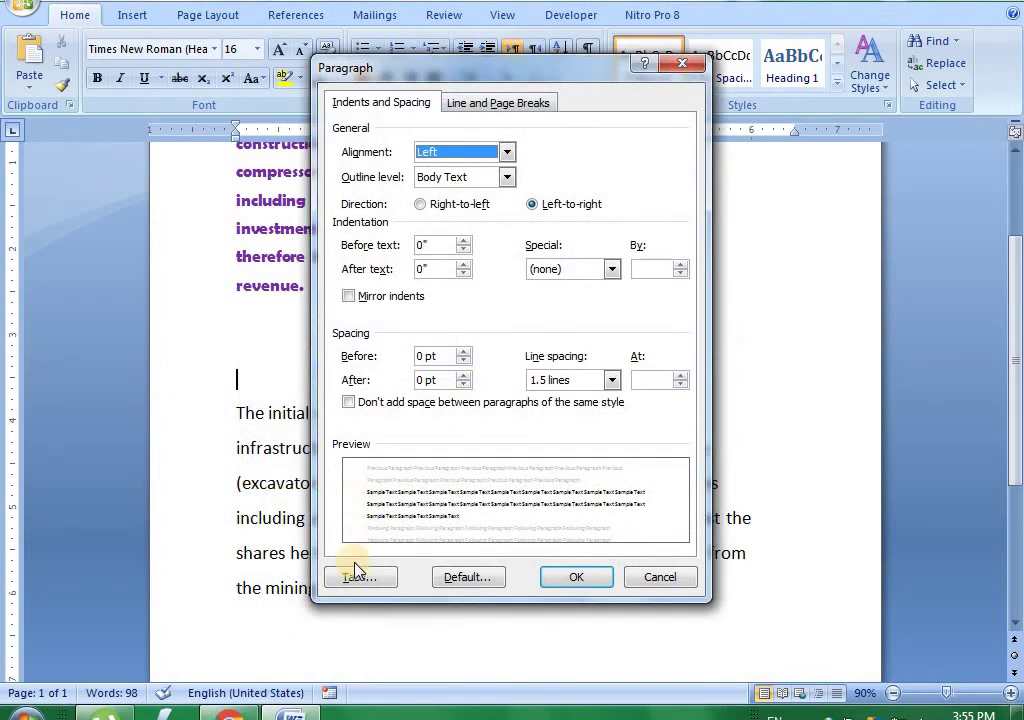
pyautogui.click(358, 577)
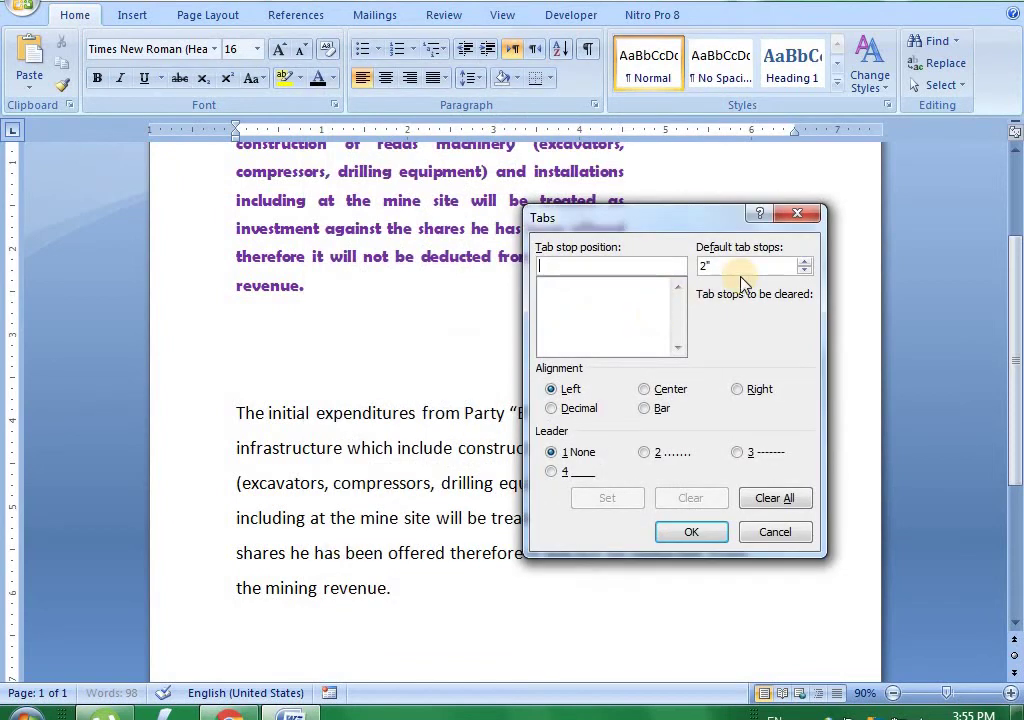
pyautogui.click(804, 271)
pyautogui.click(804, 271)
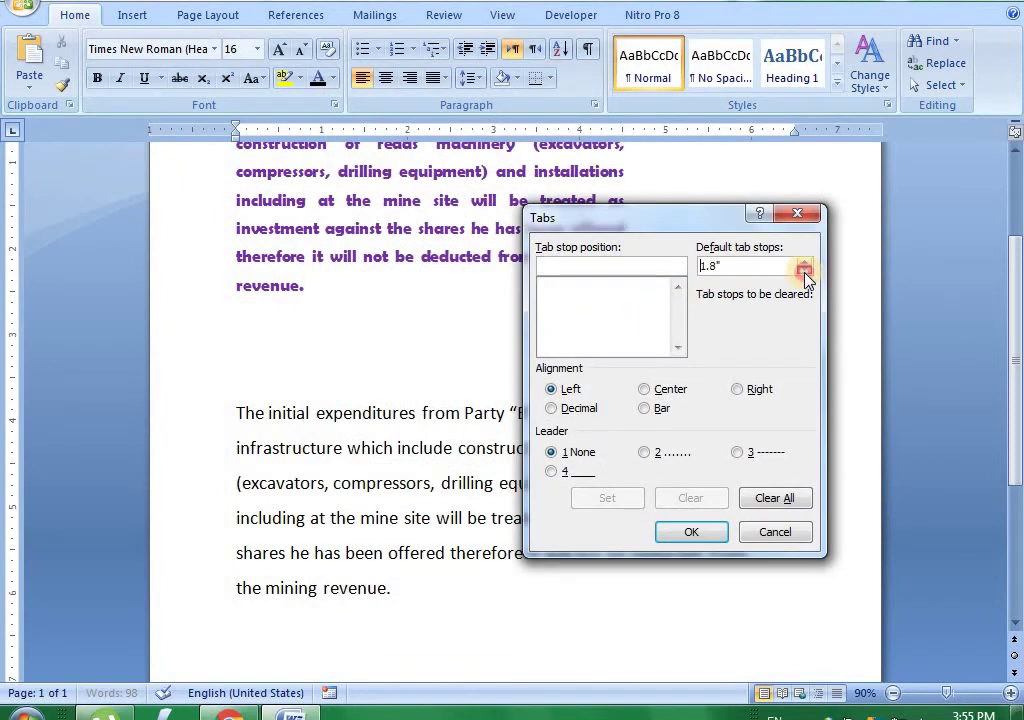
pyautogui.click(804, 271)
pyautogui.click(804, 271)
pyautogui.click(804, 271)
pyautogui.click(804, 271)
pyautogui.click(804, 271)
pyautogui.click(804, 271)
pyautogui.click(804, 271)
pyautogui.click(804, 271)
pyautogui.click(804, 271)
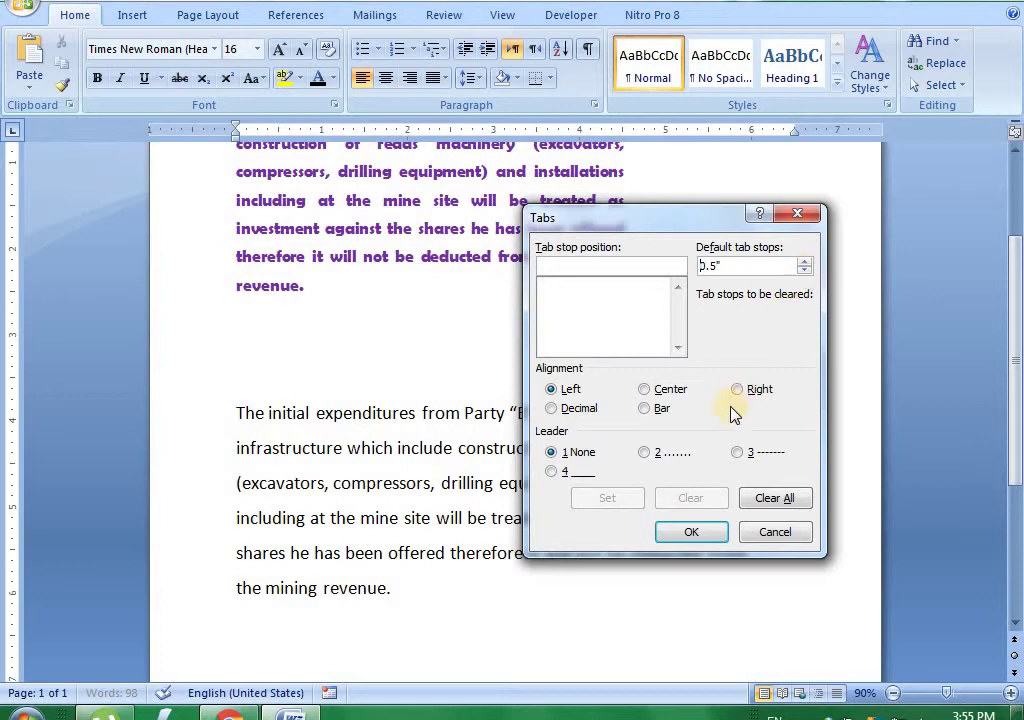
pyautogui.click(683, 535)
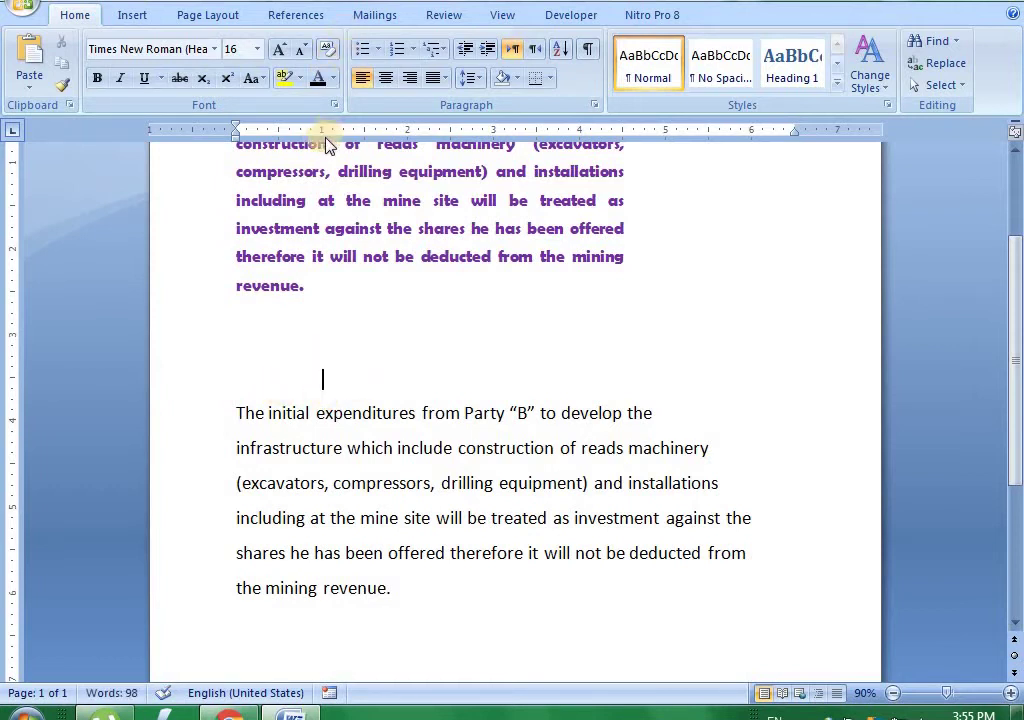
# Insert three tabs on the blank line above the second paragraph
pyautogui.press('Tab')
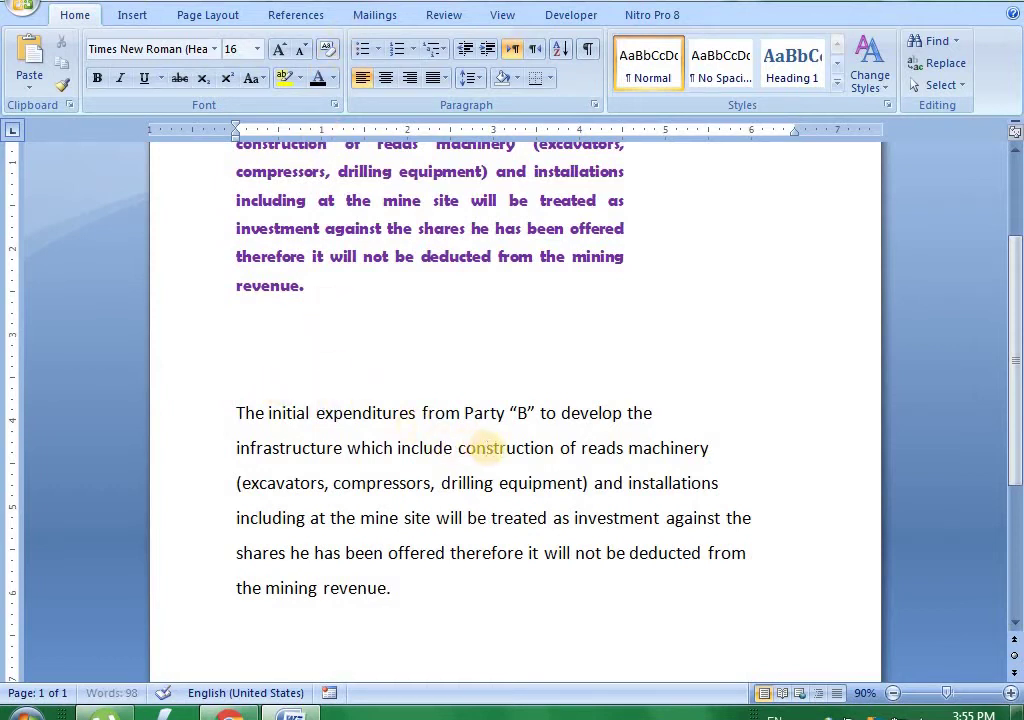
pyautogui.press('Tab')
pyautogui.press('Tab')
pyautogui.press('Tab')
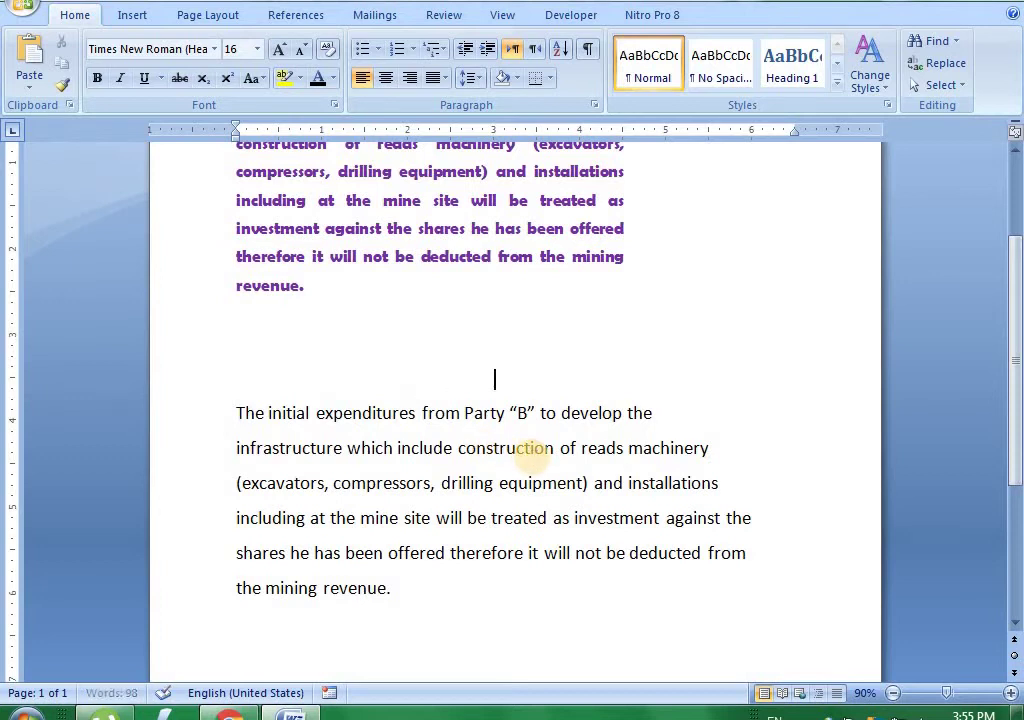
pyautogui.press('Tab')
pyautogui.press('Tab')
pyautogui.press('Tab')
pyautogui.press('Tab')
pyautogui.press('Tab')
pyautogui.press('Tab')
# Select the first paragraph and open its Font dialog with Ctrl+D
pyautogui.scroll(3, 533, 448)
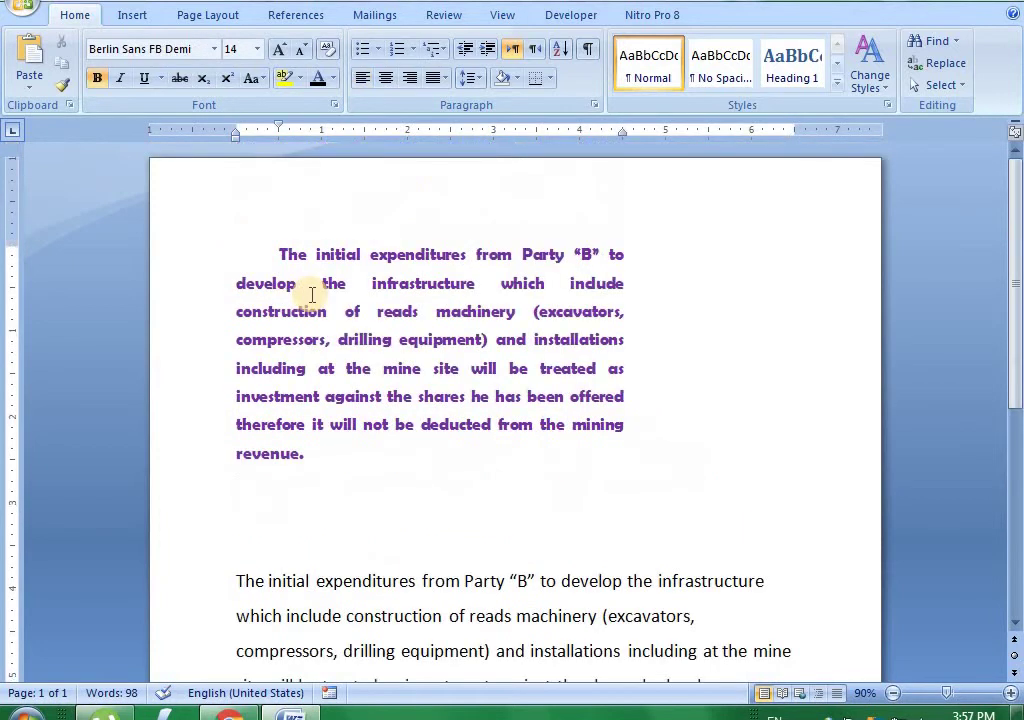
pyautogui.click(280, 255)
pyautogui.keyDown('shift'); pyautogui.click(313, 462); pyautogui.keyUp('shift')
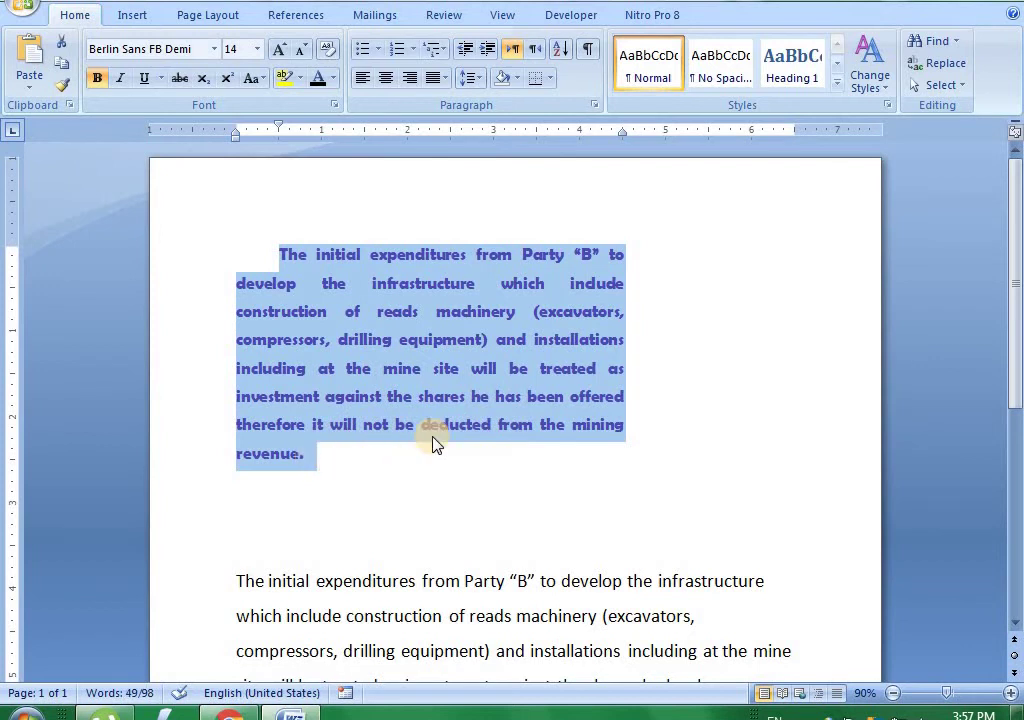
pyautogui.hotkey('ctrl', 'd')
# Scale the first paragraph's characters to 90% under Character Spacing
pyautogui.click(474, 147)
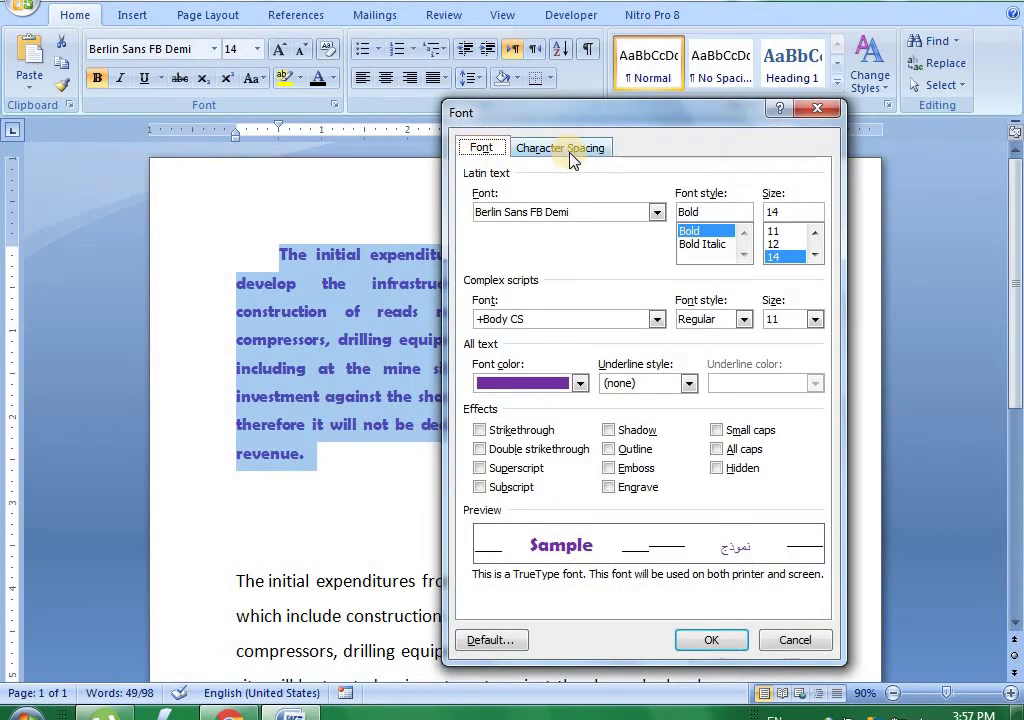
pyautogui.click(571, 158)
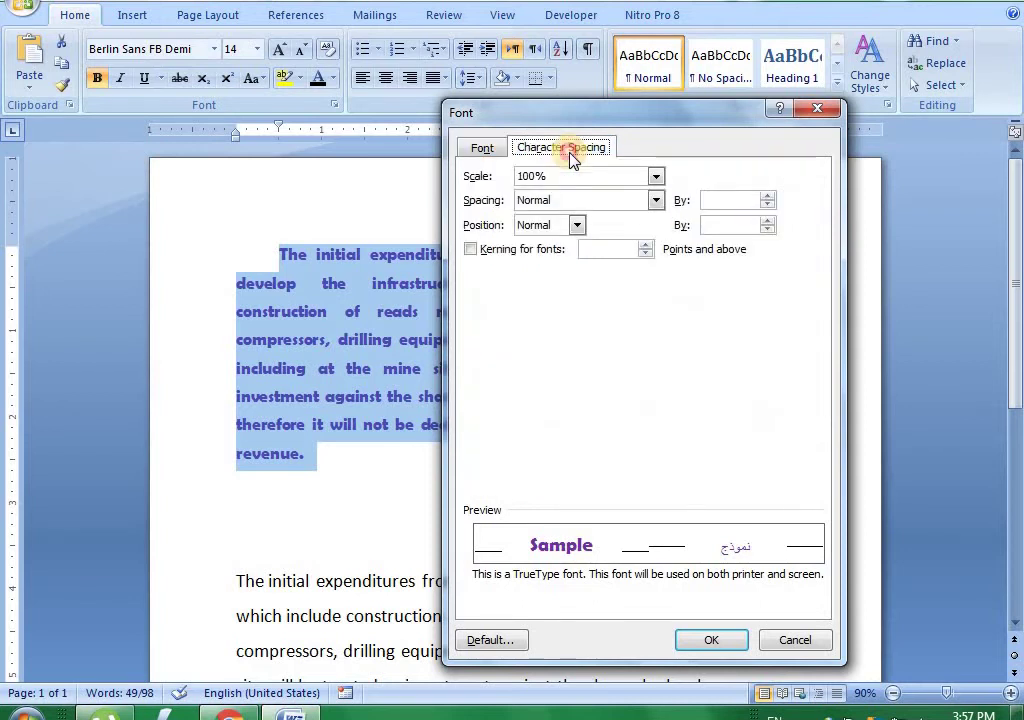
pyautogui.click(655, 178)
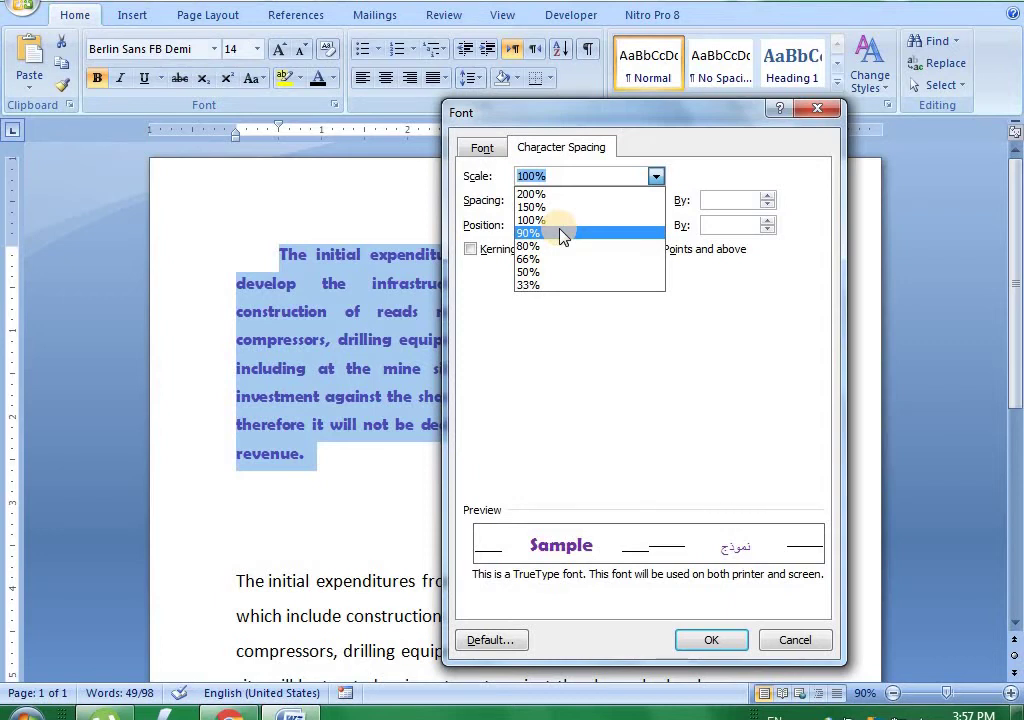
pyautogui.click(556, 233)
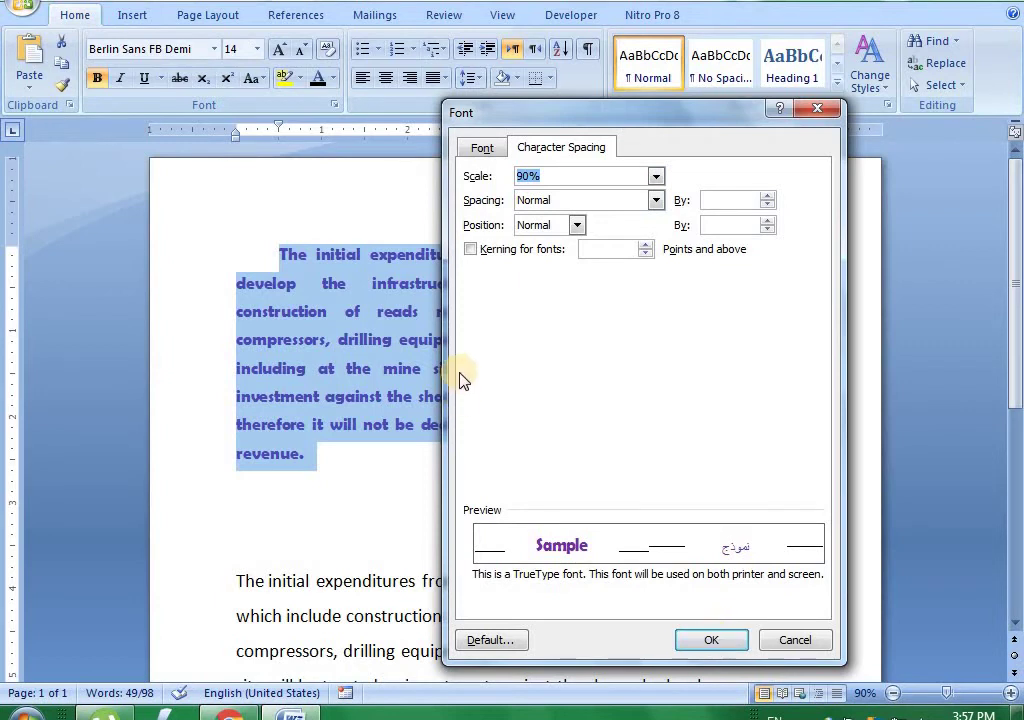
pyautogui.click(705, 640)
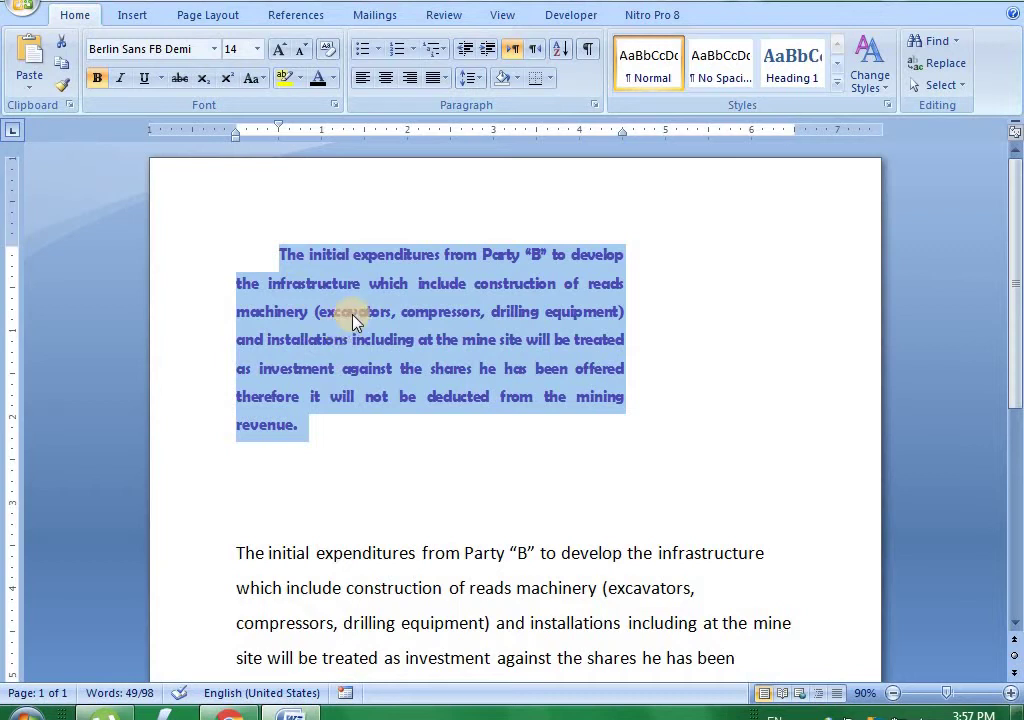
# Stretch the first paragraph's character scale to 200%
pyautogui.hotkey('ctrl', 'd')
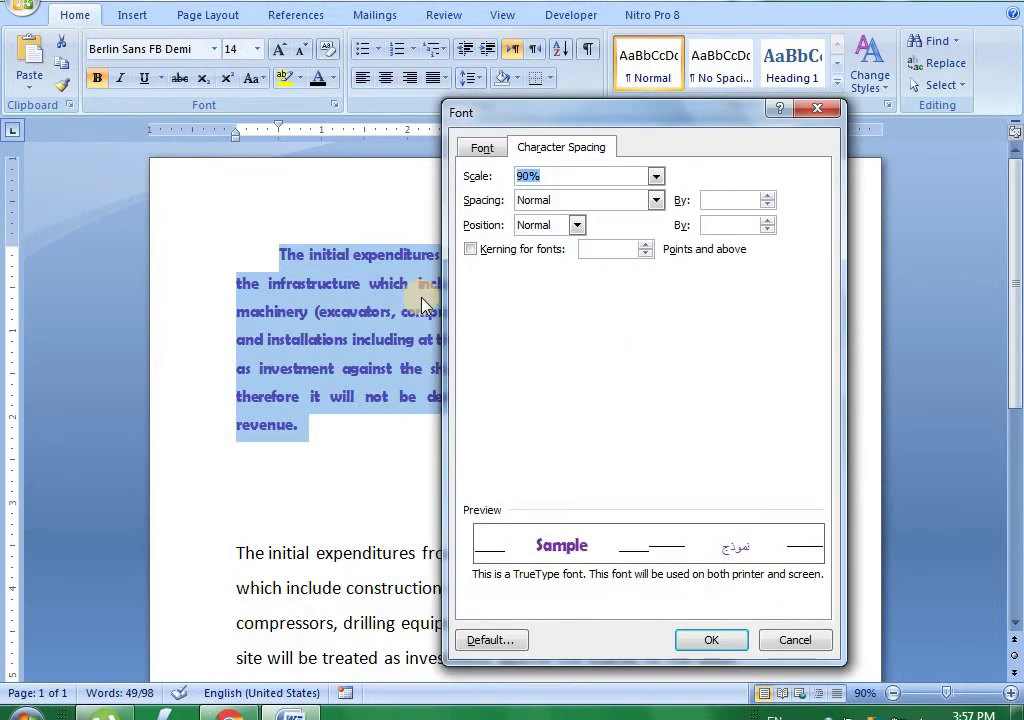
pyautogui.click(656, 178)
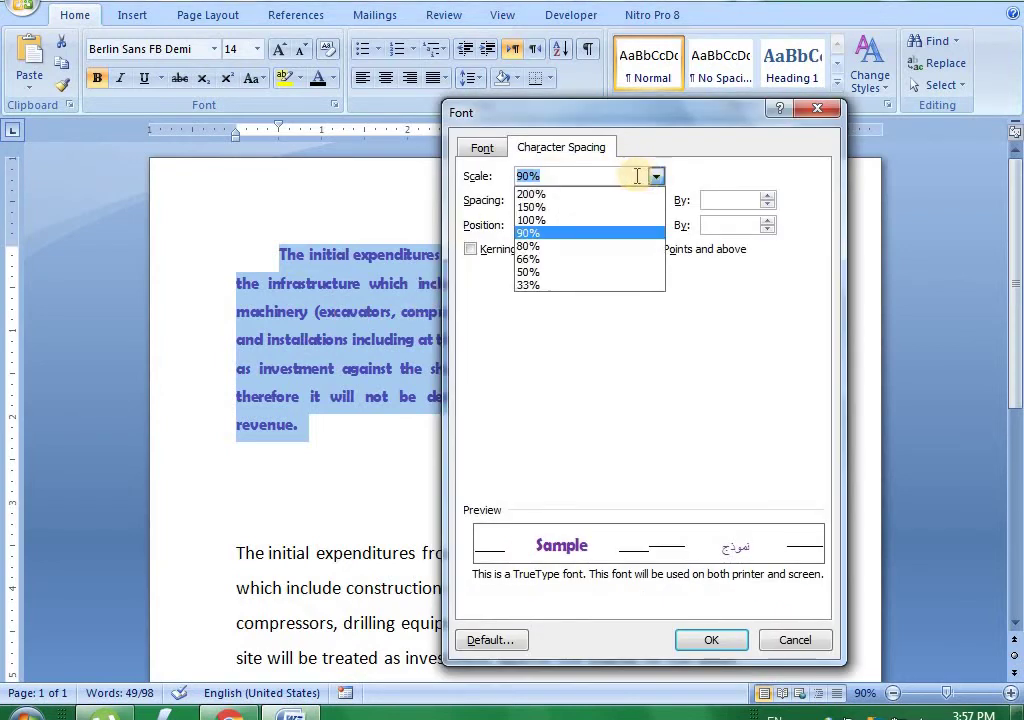
pyautogui.click(580, 197)
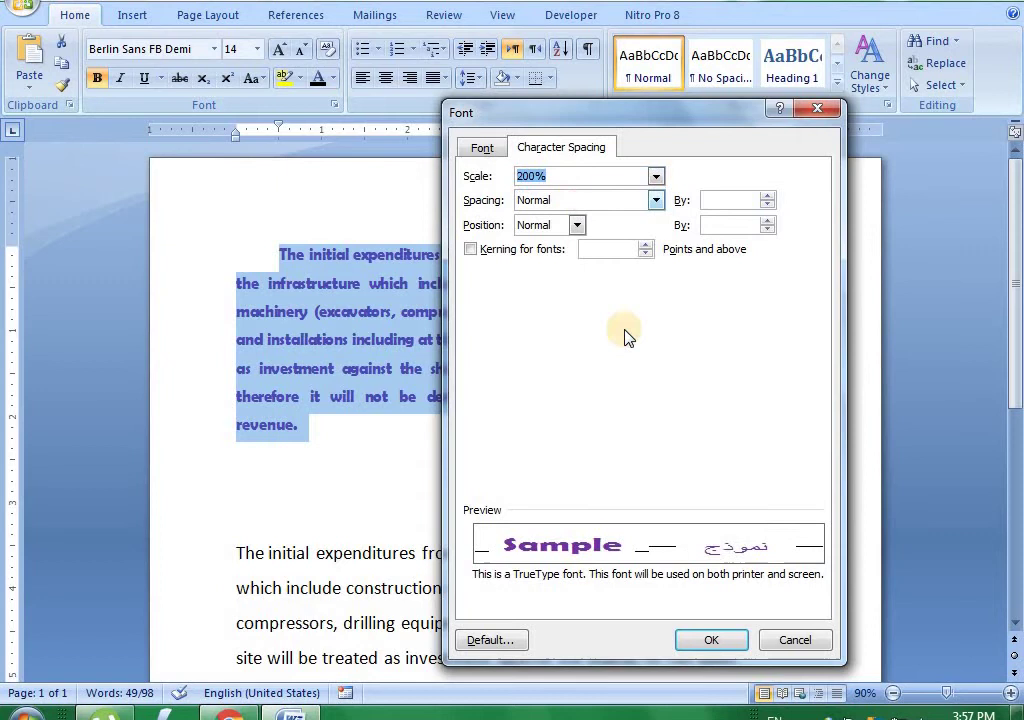
pyautogui.click(709, 640)
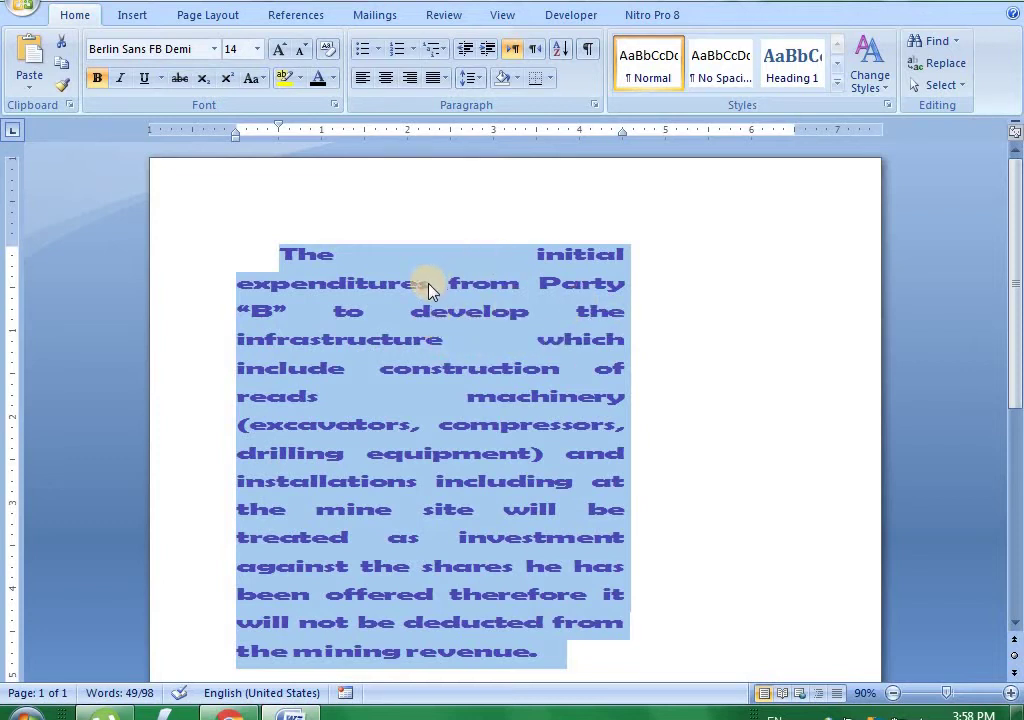
# Restore the first paragraph's character scale to 100%
pyautogui.hotkey('ctrl', 'd')
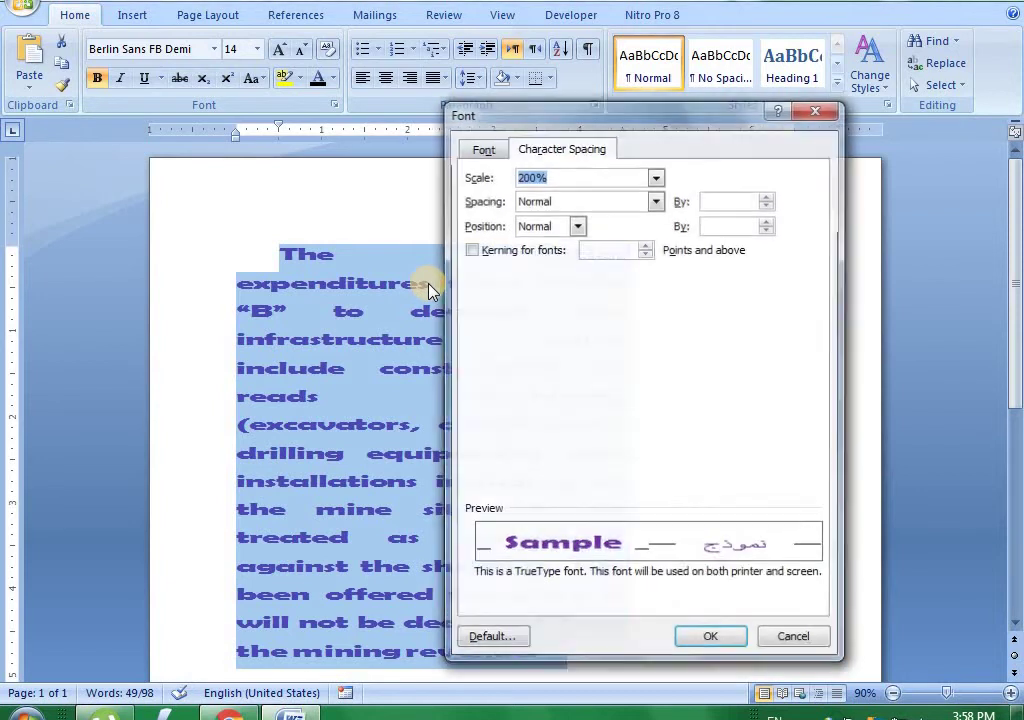
pyautogui.click(657, 177)
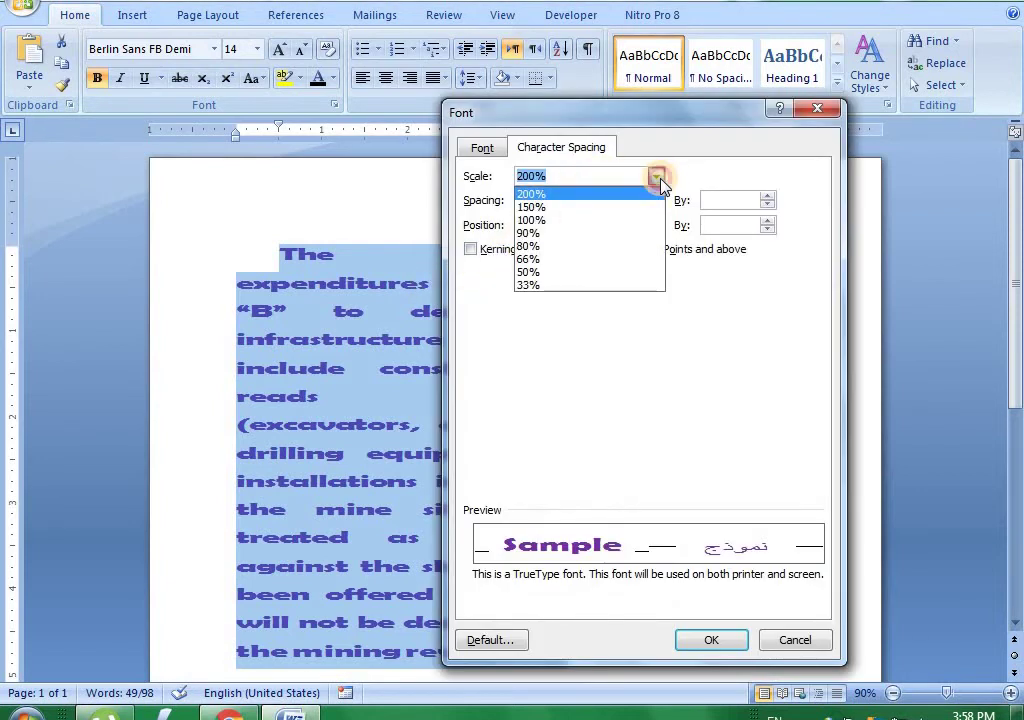
pyautogui.click(605, 220)
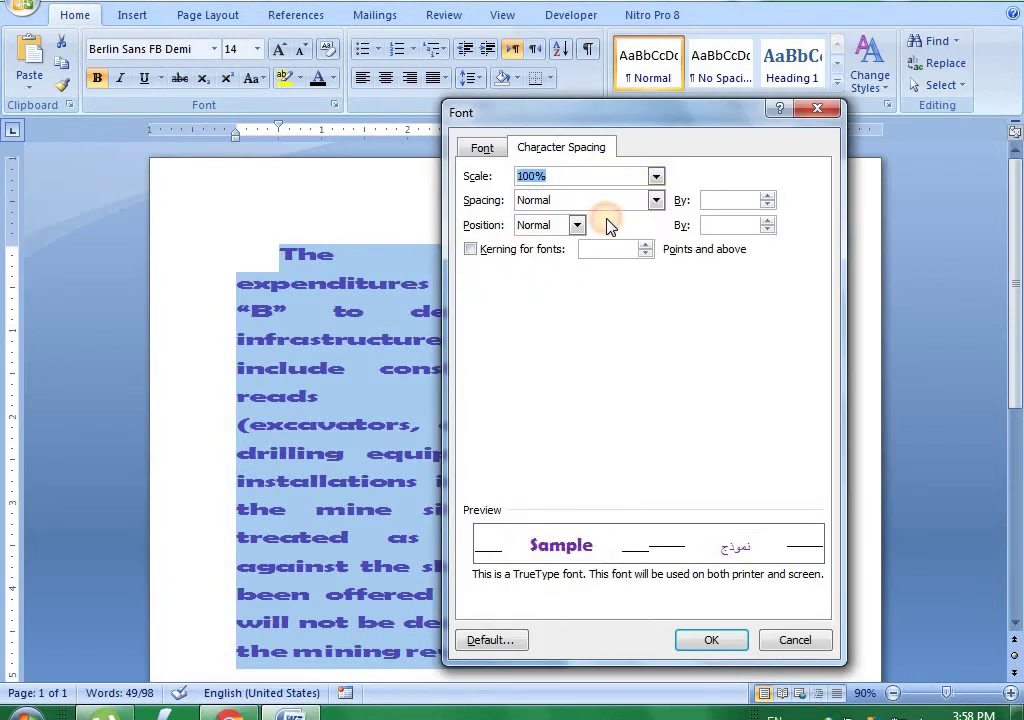
pyautogui.click(695, 641)
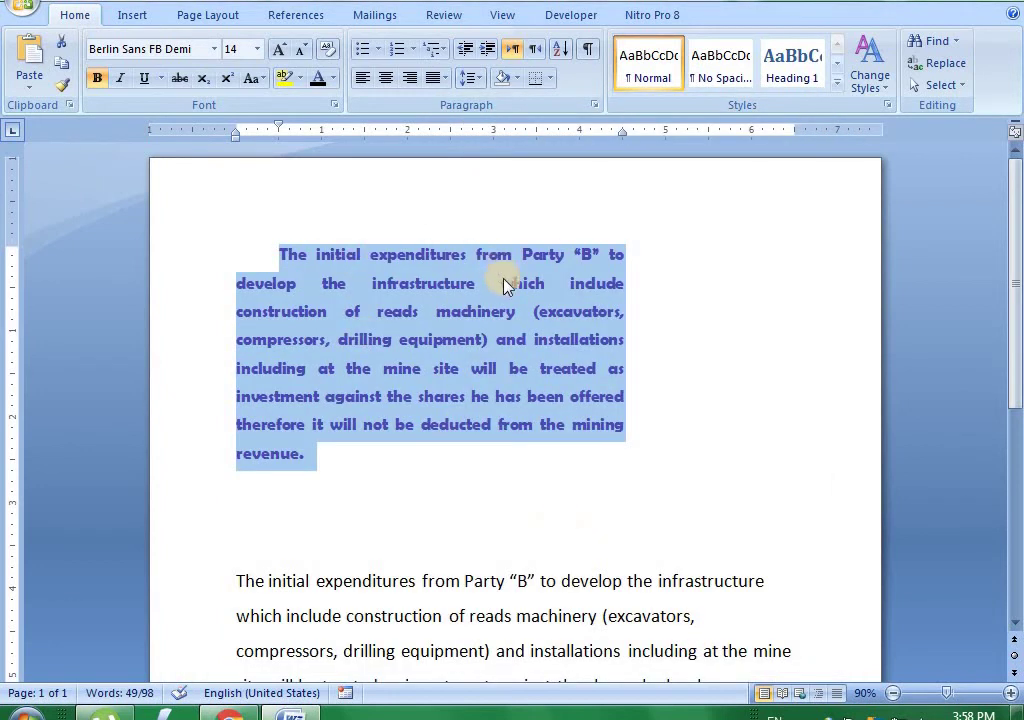
# Set the first paragraph's character spacing to Expanded by 1 pt
pyautogui.hotkey('ctrl', 'd')
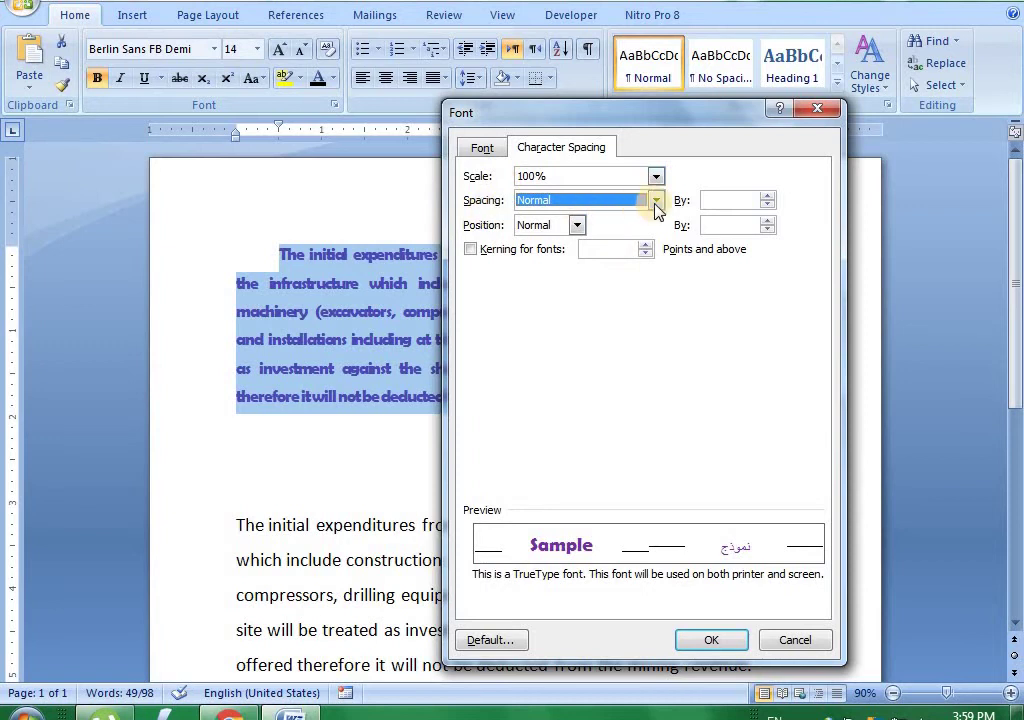
pyautogui.click(657, 203)
pyautogui.click(640, 231)
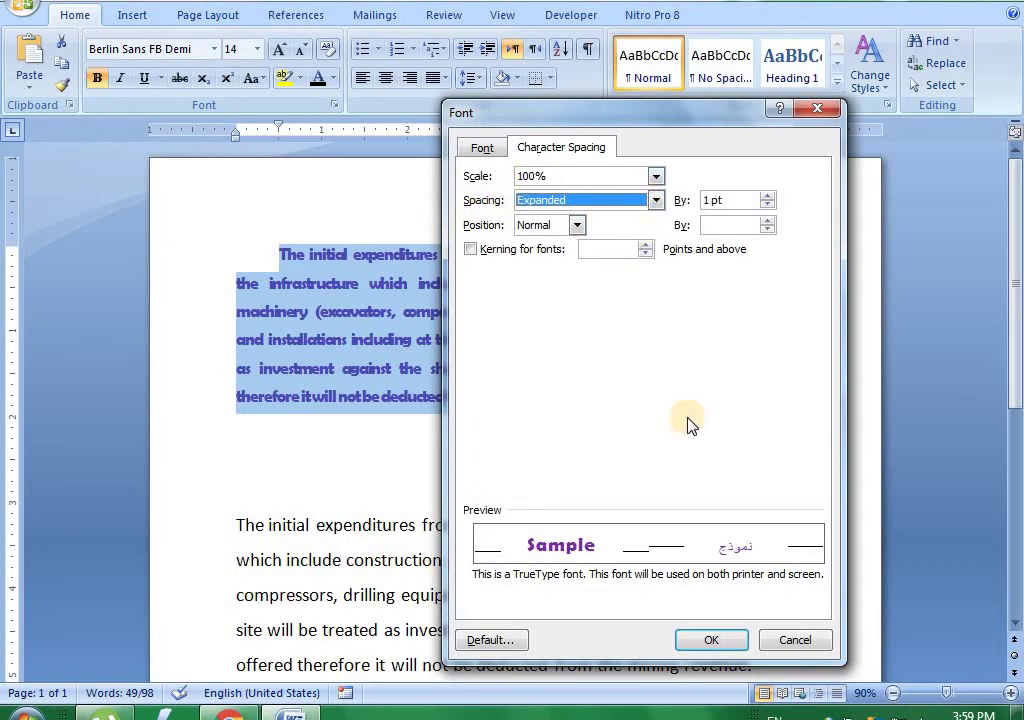
pyautogui.click(712, 641)
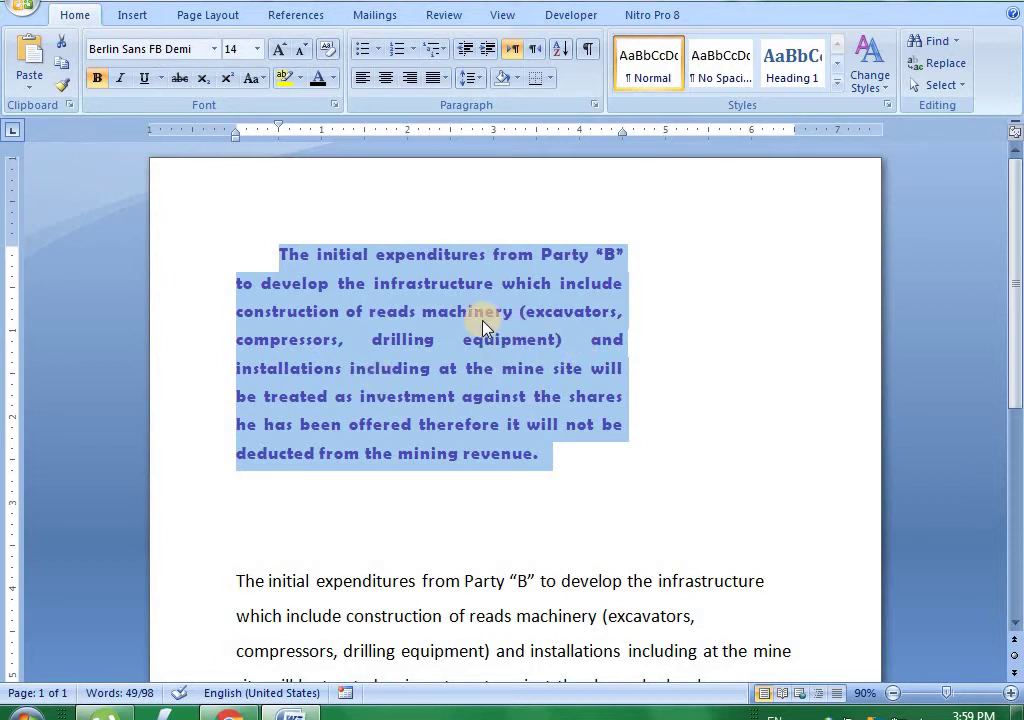
# Increase the first paragraph's expanded spacing from 1 pt to 1.4 pt
pyautogui.hotkey('ctrl', 'd')
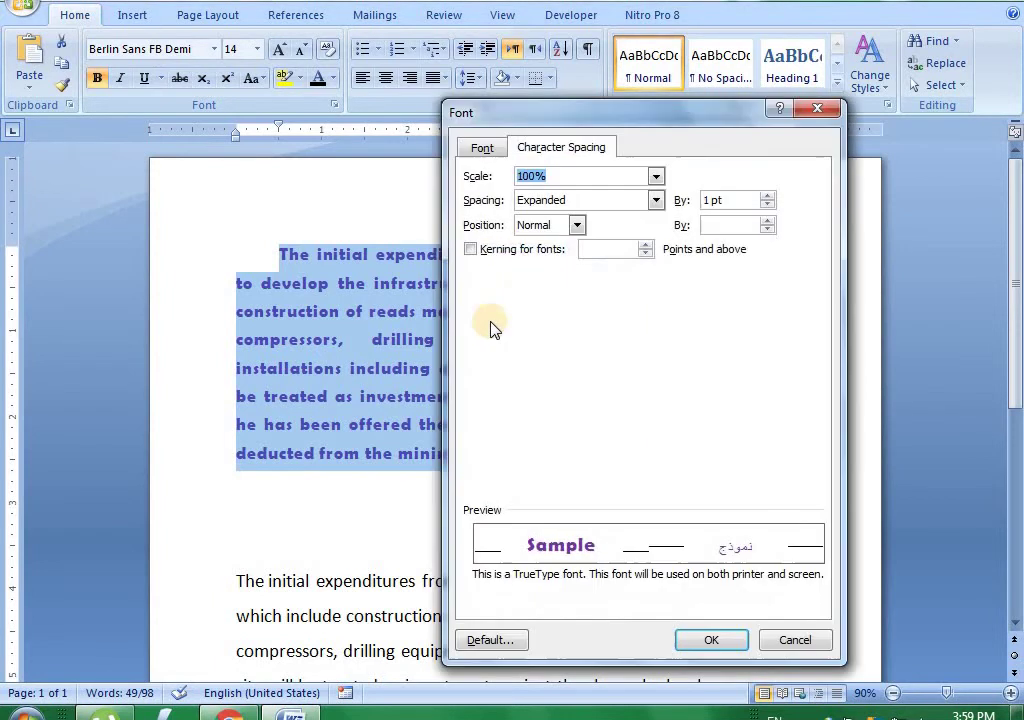
pyautogui.click(768, 196)
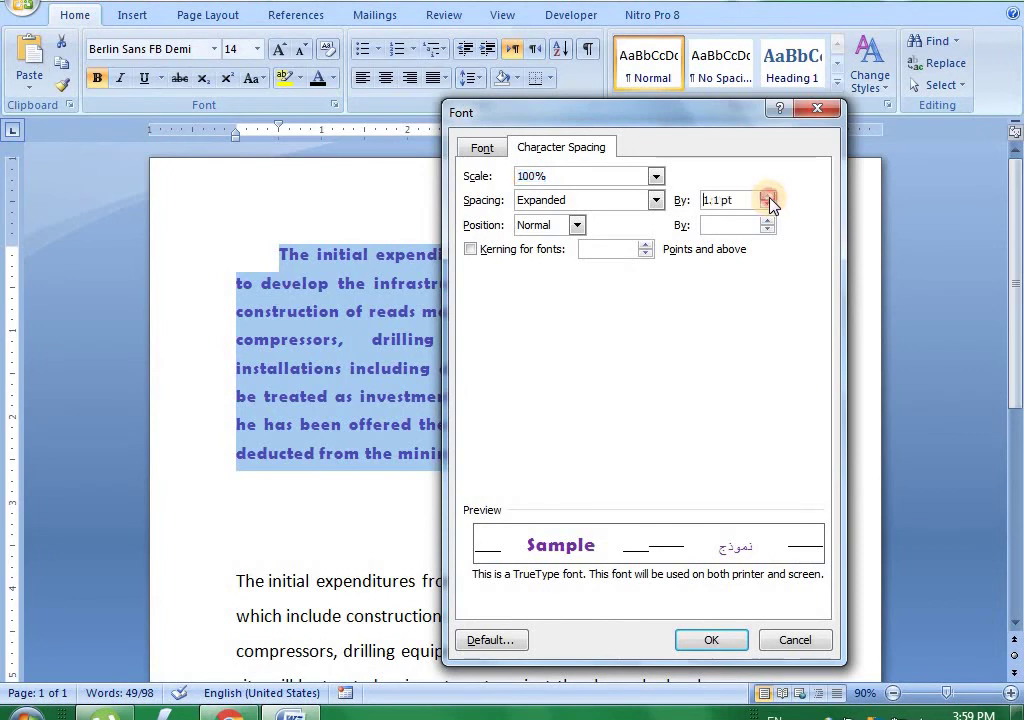
pyautogui.click(768, 196)
pyautogui.click(768, 196)
pyautogui.click(768, 196)
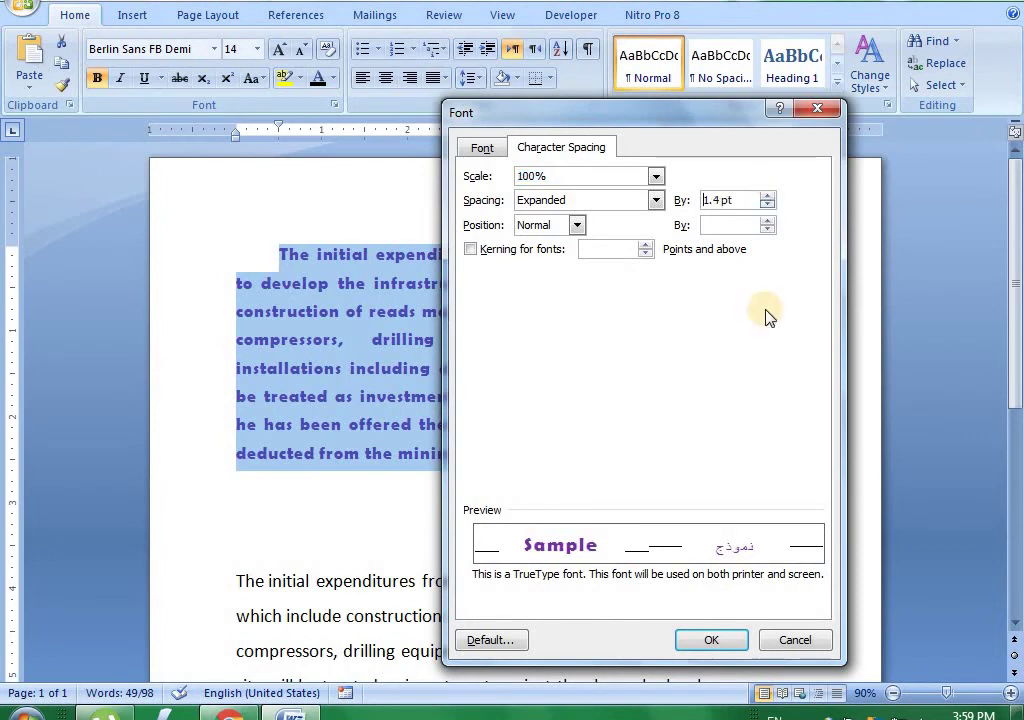
pyautogui.click(711, 638)
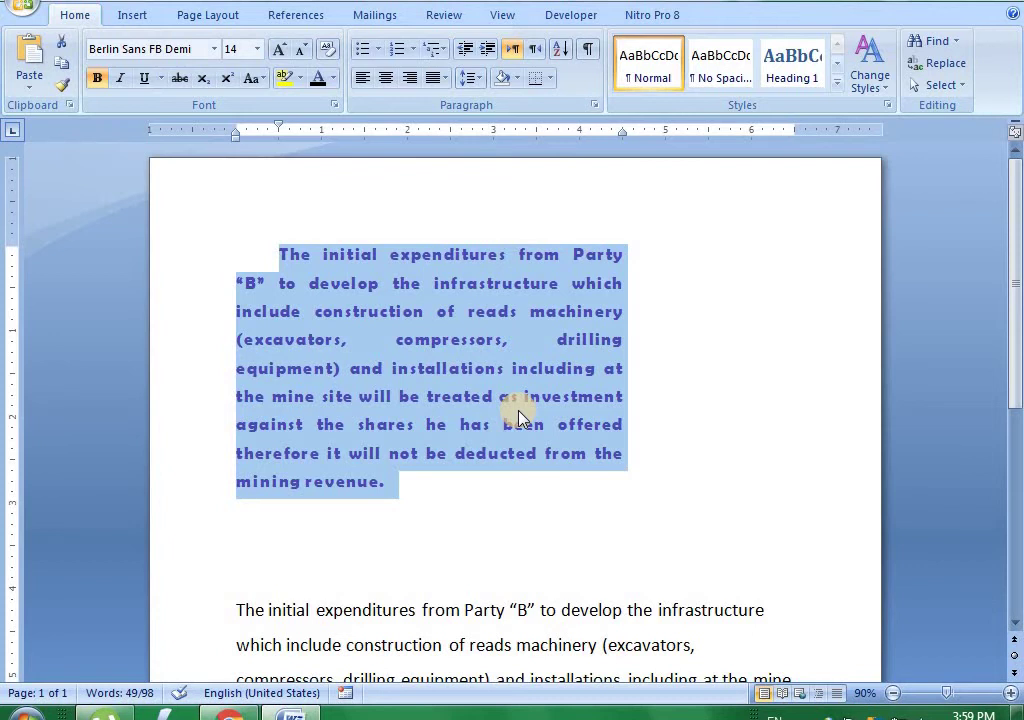
pyautogui.scroll(-4, 519, 418)
pyautogui.click(420, 435)
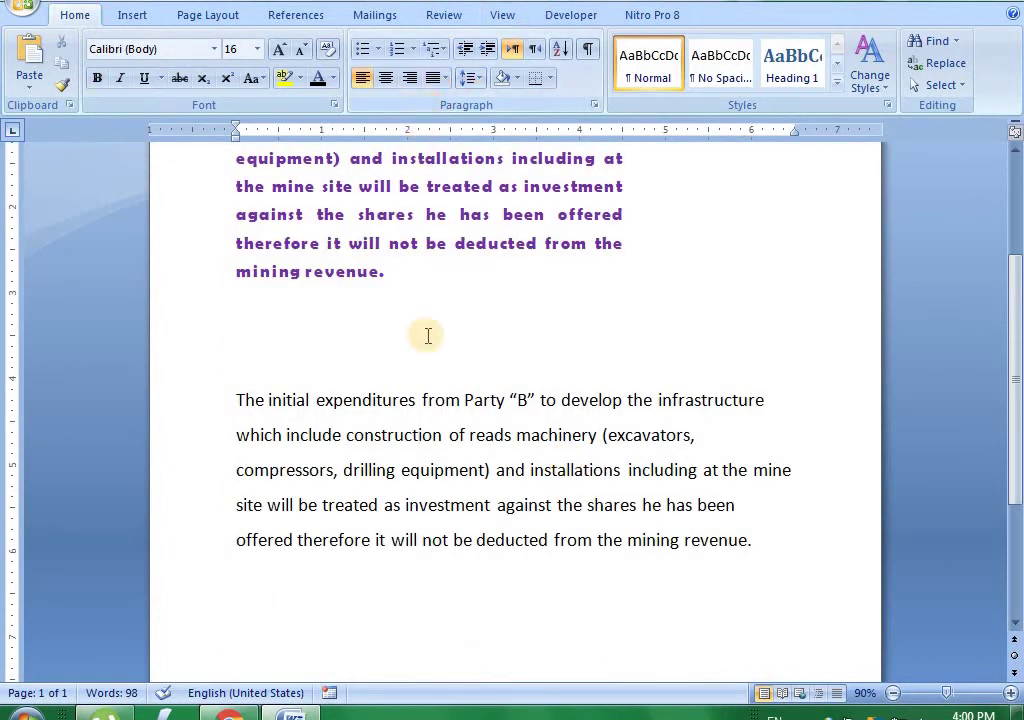
# Select the second paragraph and change its line spacing from 1.5 lines to Single
pyautogui.moveTo(235, 402)
pyautogui.mouseDown()
pyautogui.moveTo(765, 521)
pyautogui.moveTo(759, 530)
pyautogui.mouseUp()
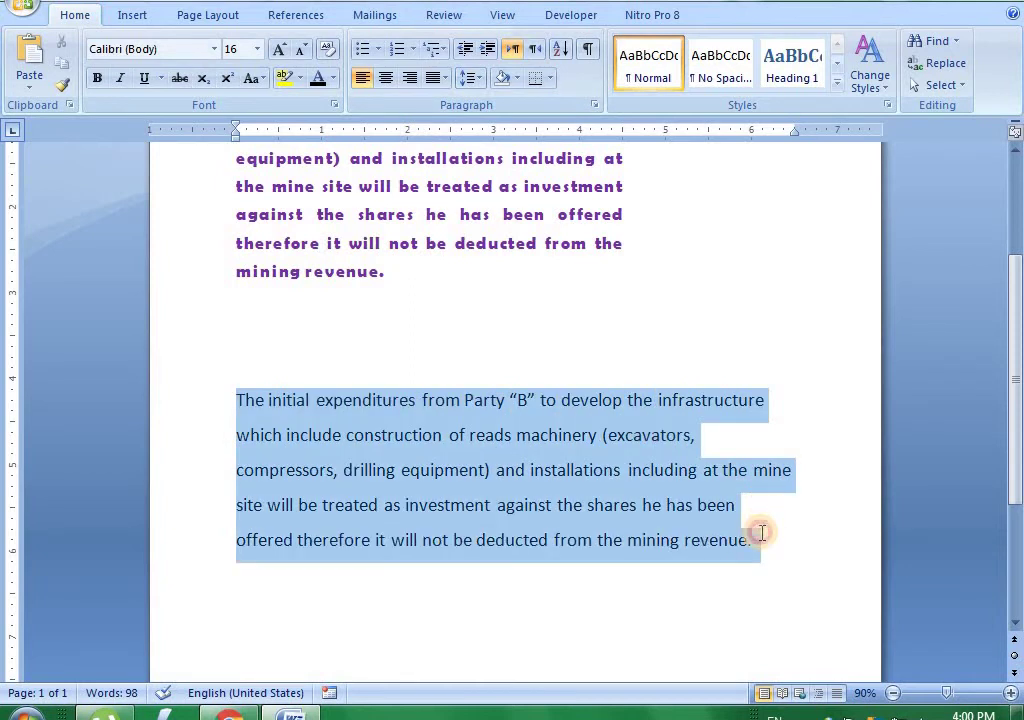
pyautogui.click(573, 518)
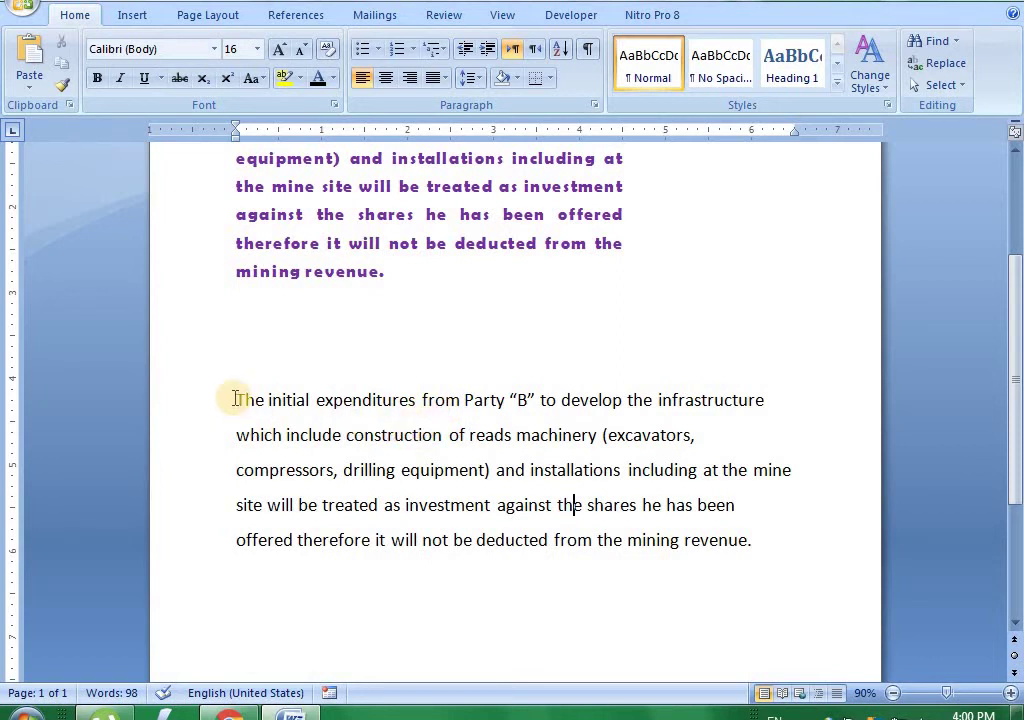
pyautogui.moveTo(236, 399); pyautogui.dragTo(736, 532)
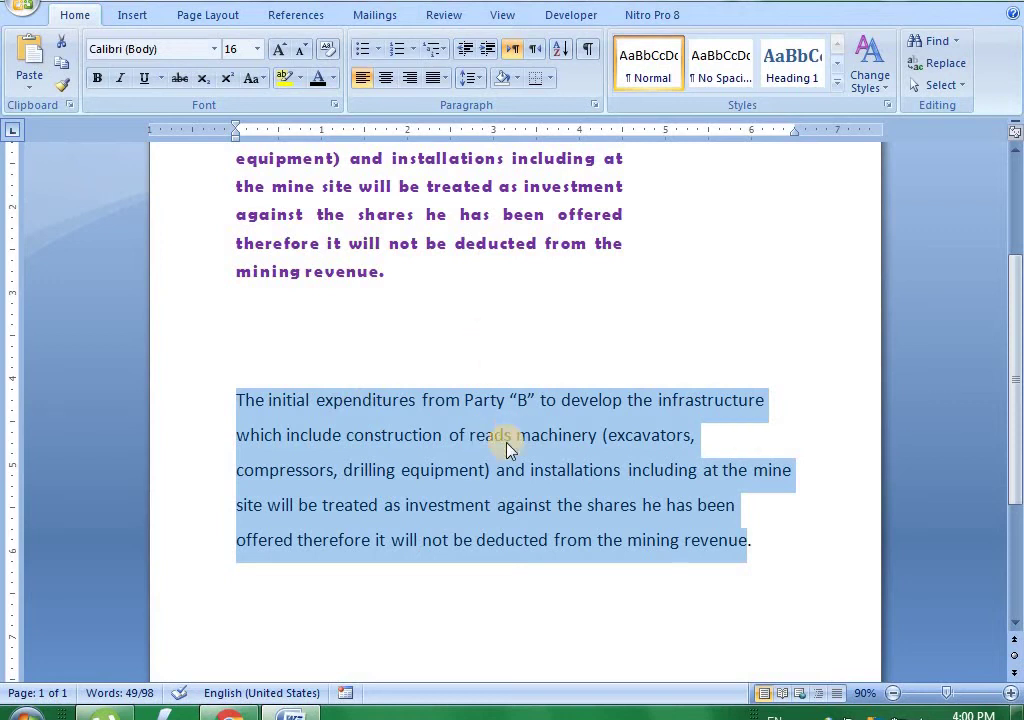
pyautogui.click(472, 78)
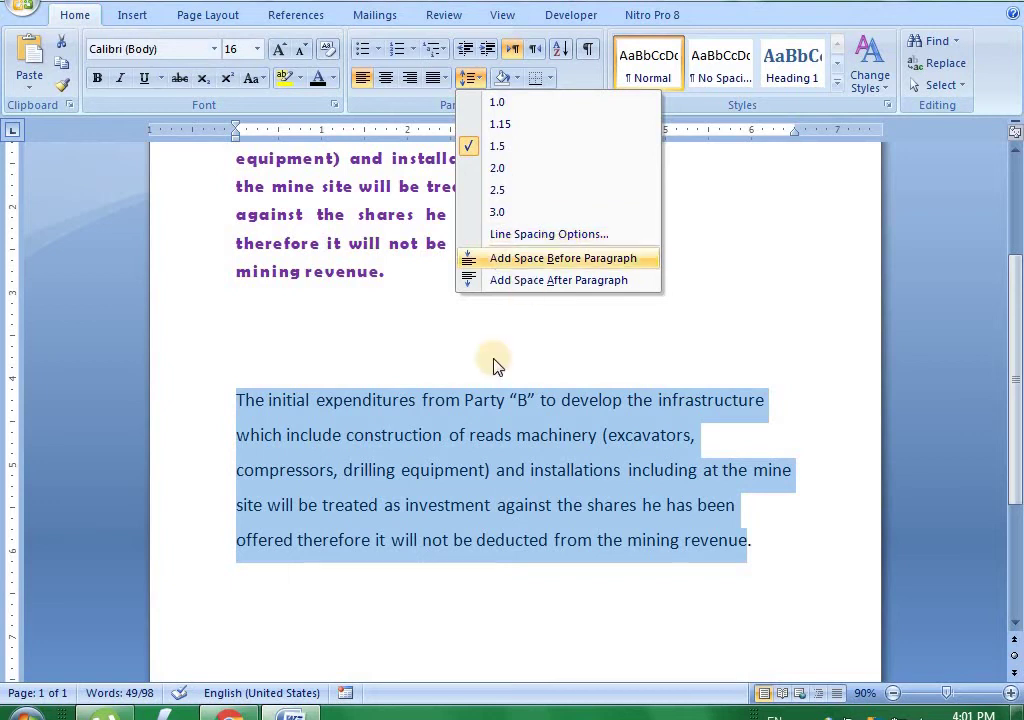
pyautogui.rightClick(458, 490)
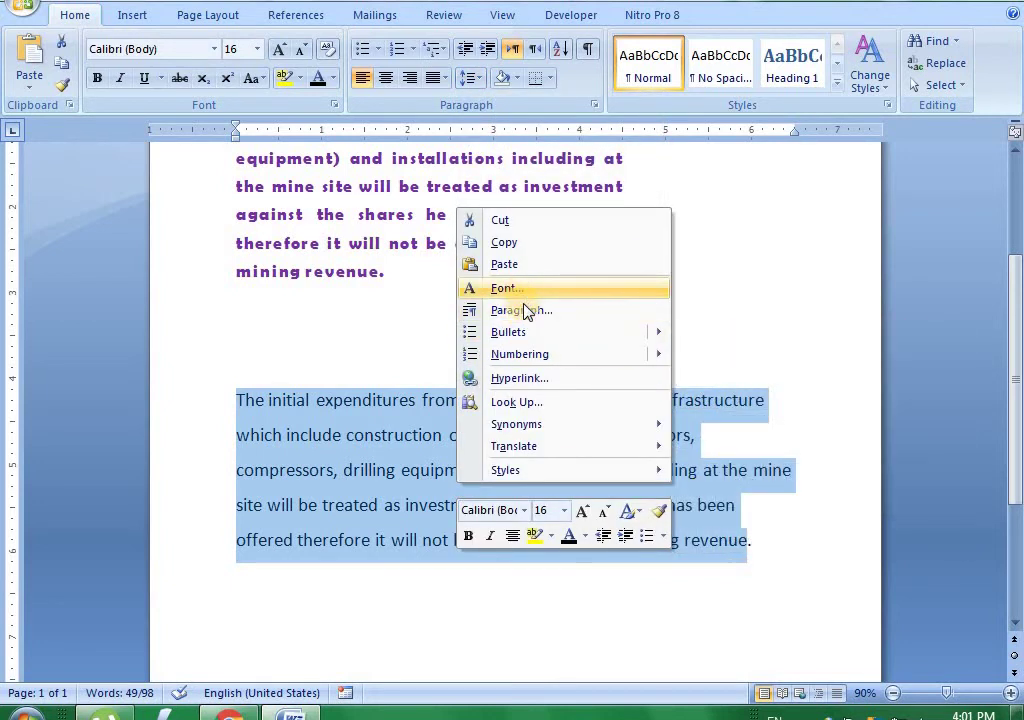
pyautogui.click(522, 311)
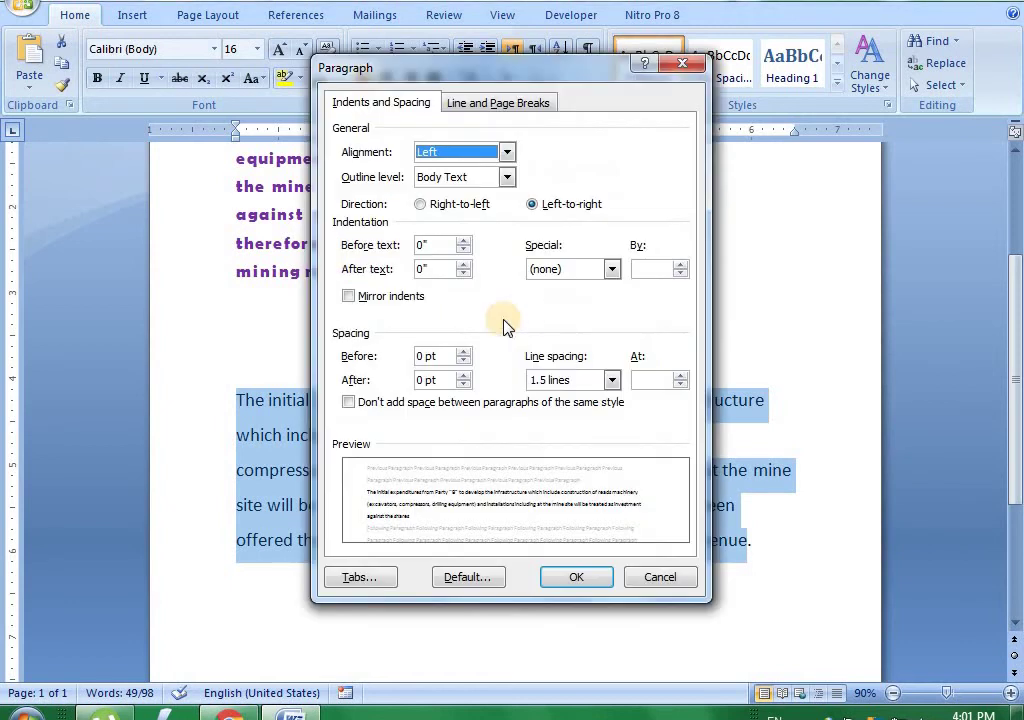
pyautogui.click(612, 381)
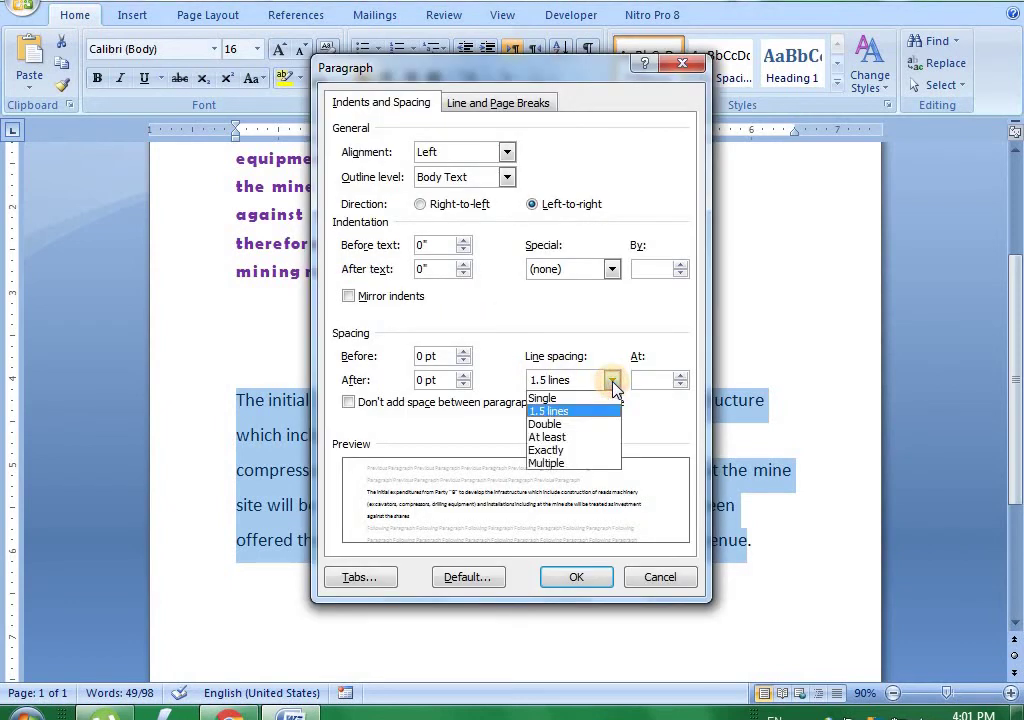
pyautogui.click(588, 397)
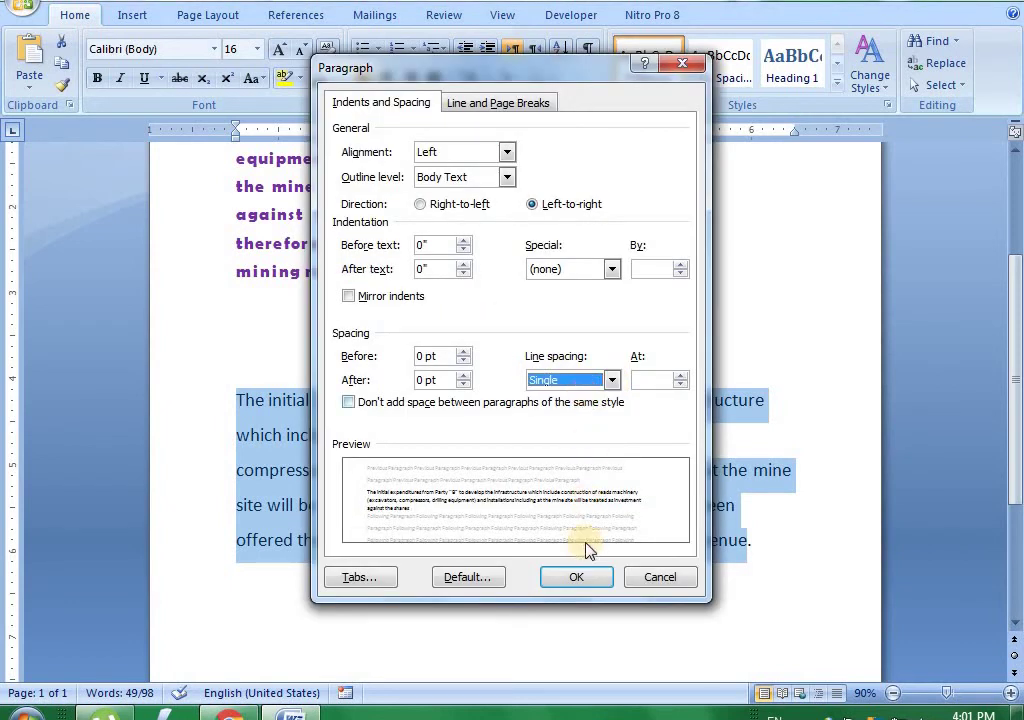
pyautogui.click(577, 580)
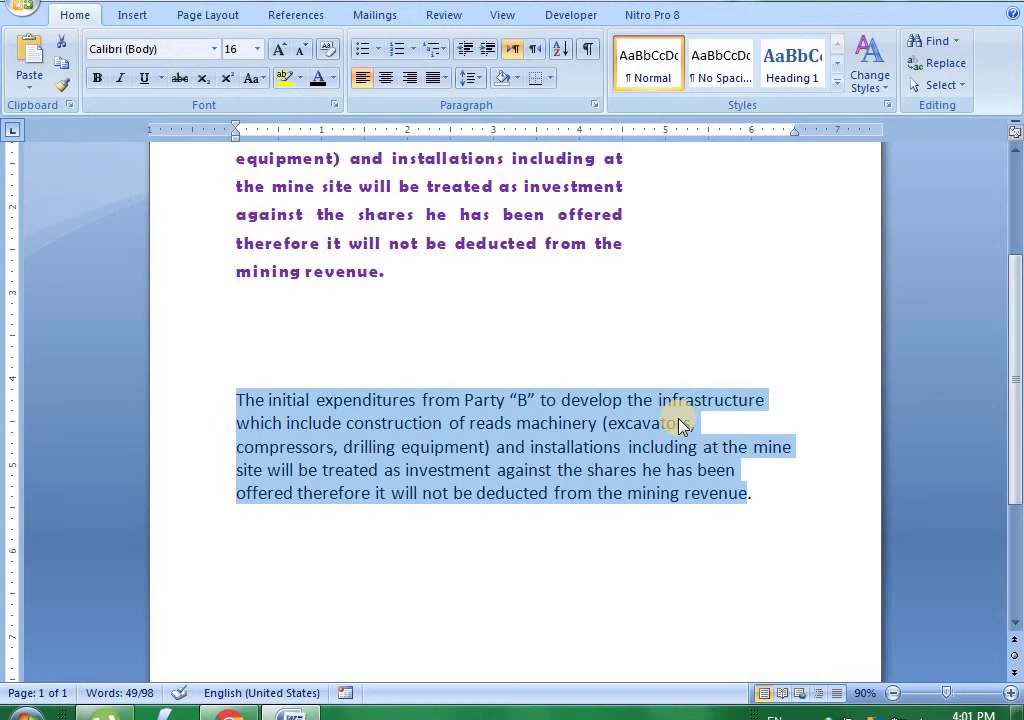
# Give the second paragraph 6 pt of spacing after
pyautogui.rightClick(477, 414)
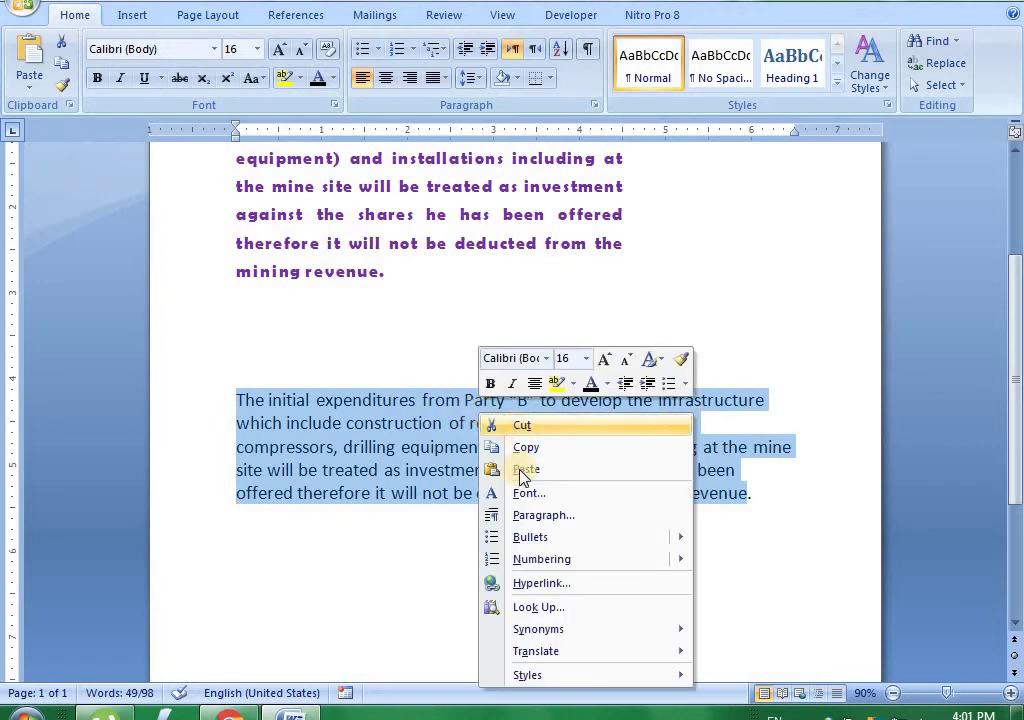
pyautogui.click(585, 520)
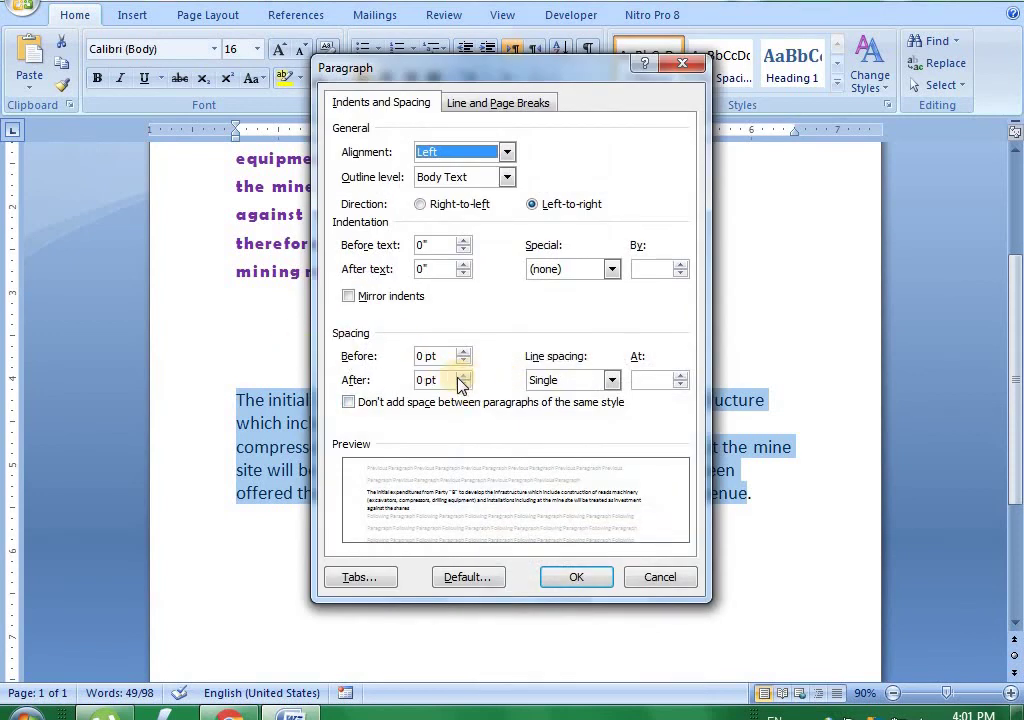
pyautogui.click(462, 375)
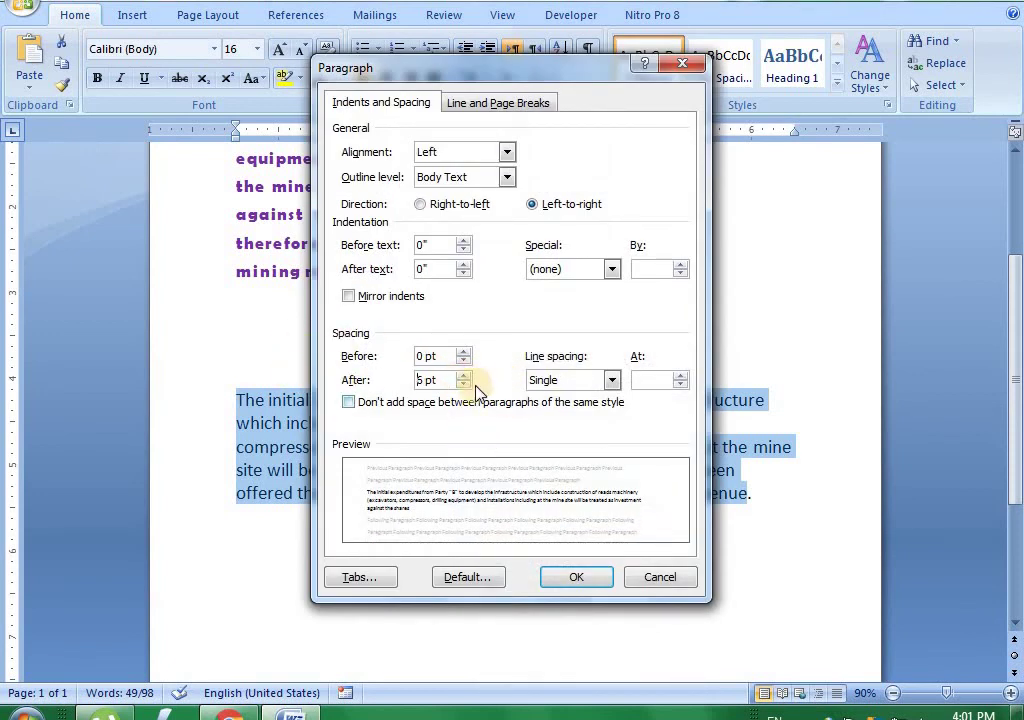
pyautogui.click(595, 578)
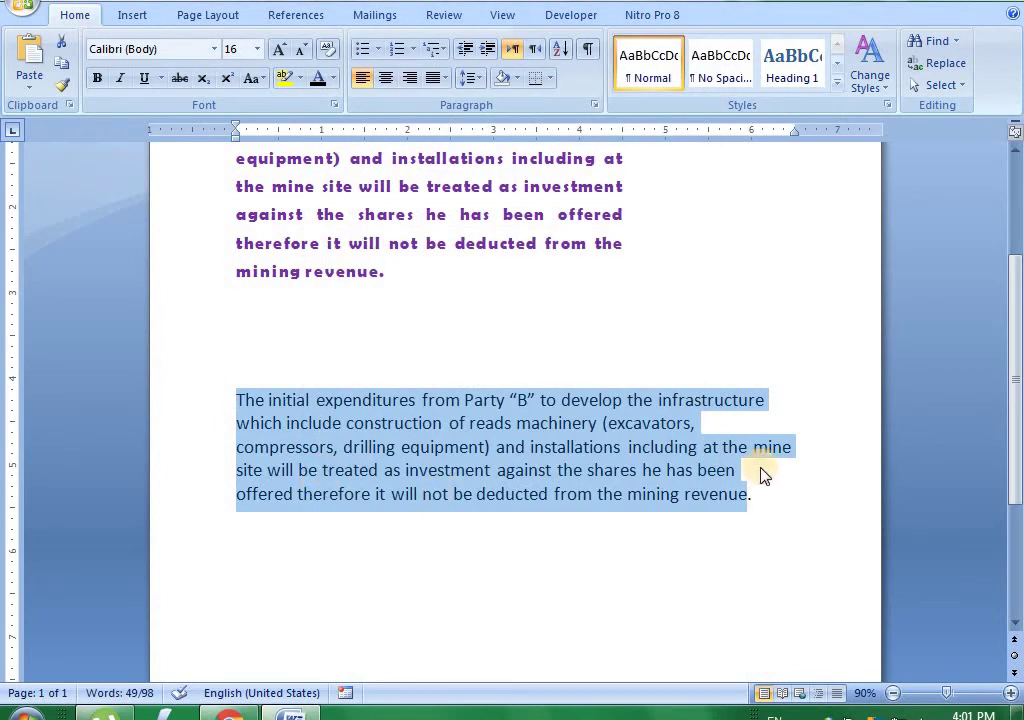
# Add two empty lines after 'revenue.' at the end of the second paragraph
pyautogui.click(766, 498)
pyautogui.press('Return')
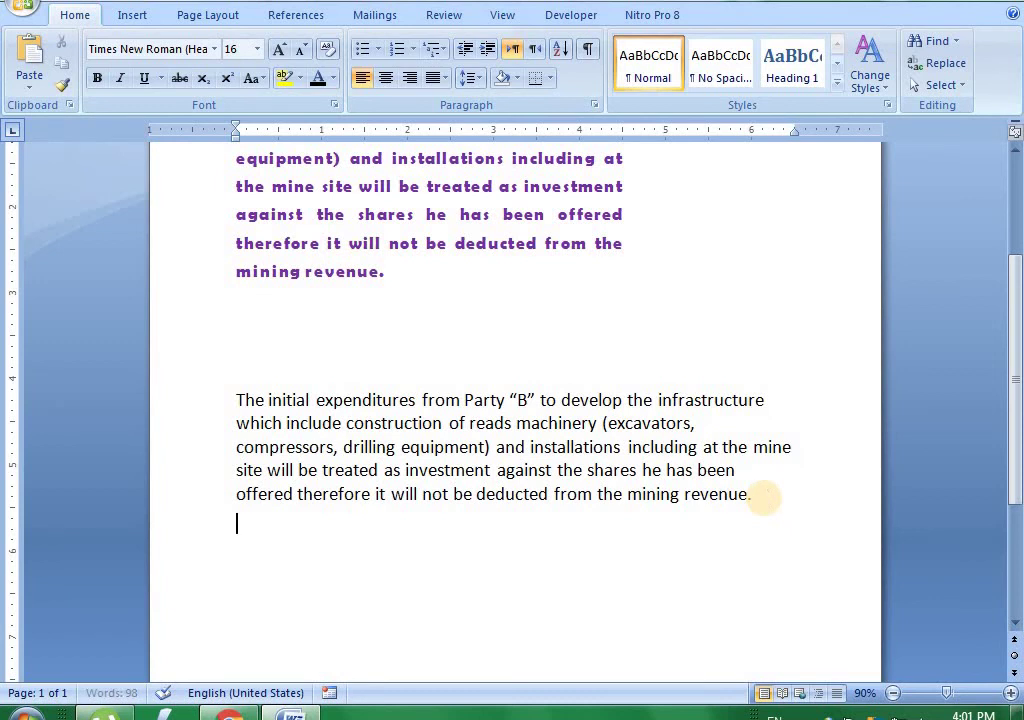
pyautogui.press('Return')
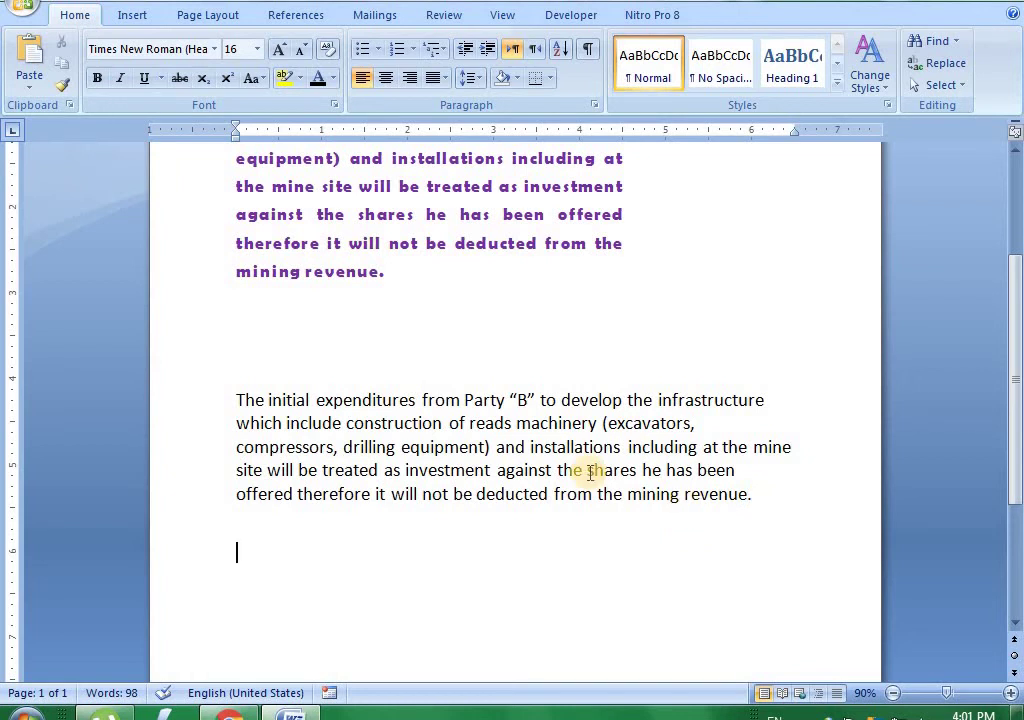
pyautogui.click(238, 400)
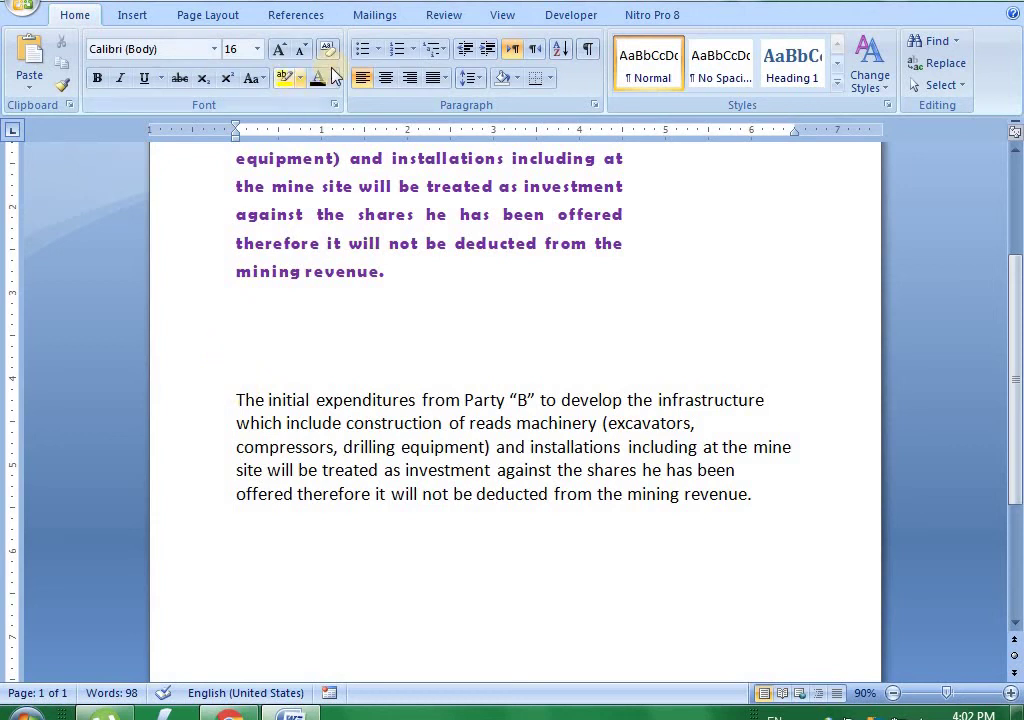
# Define a teal sphere picture bullet and apply it to the second paragraph
pyautogui.click(379, 50)
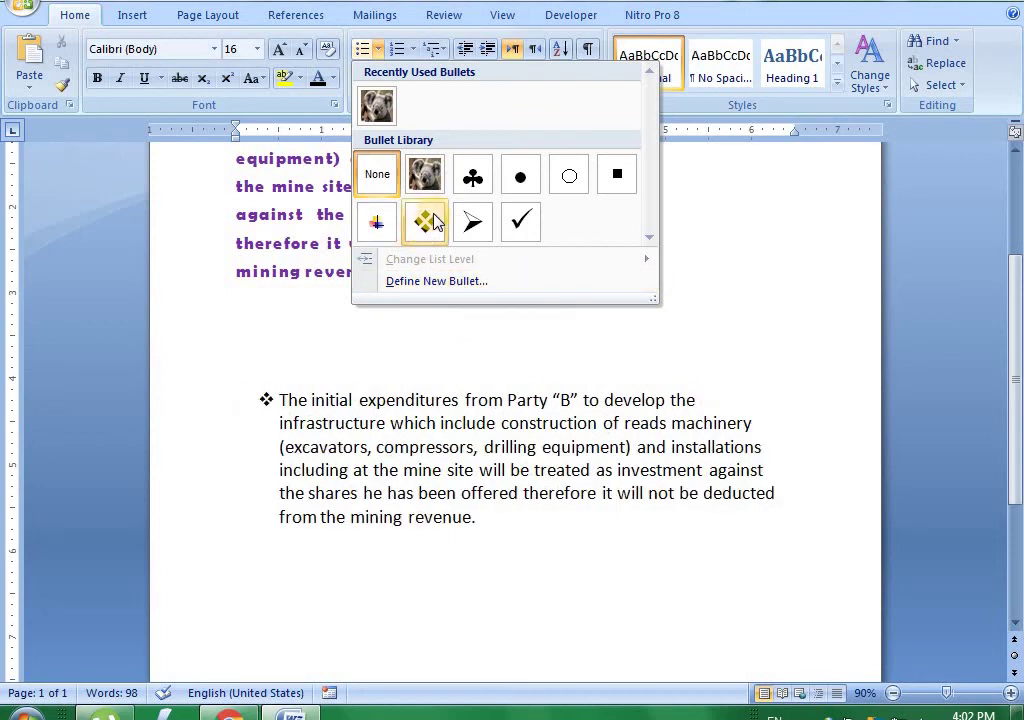
pyautogui.click(466, 291)
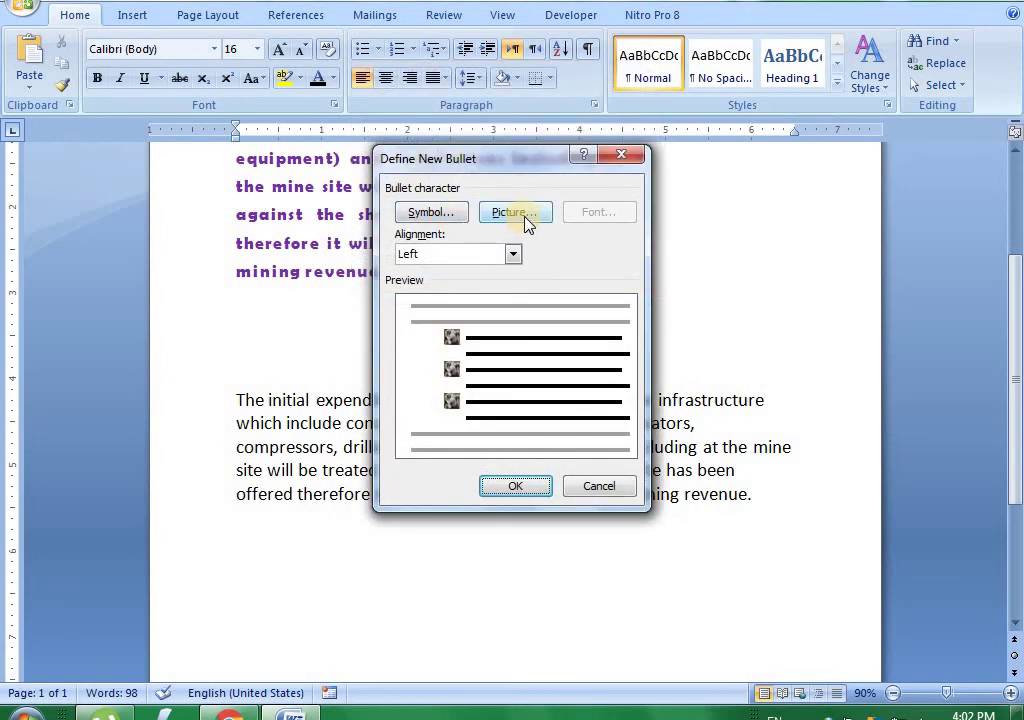
pyautogui.click(503, 219)
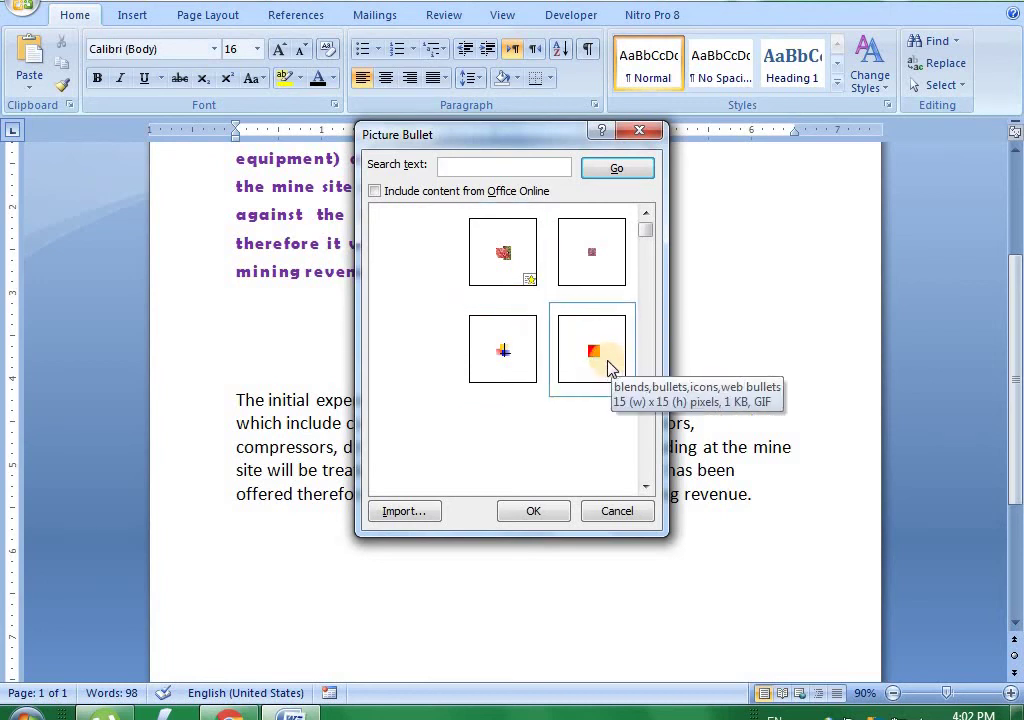
pyautogui.click(646, 487)
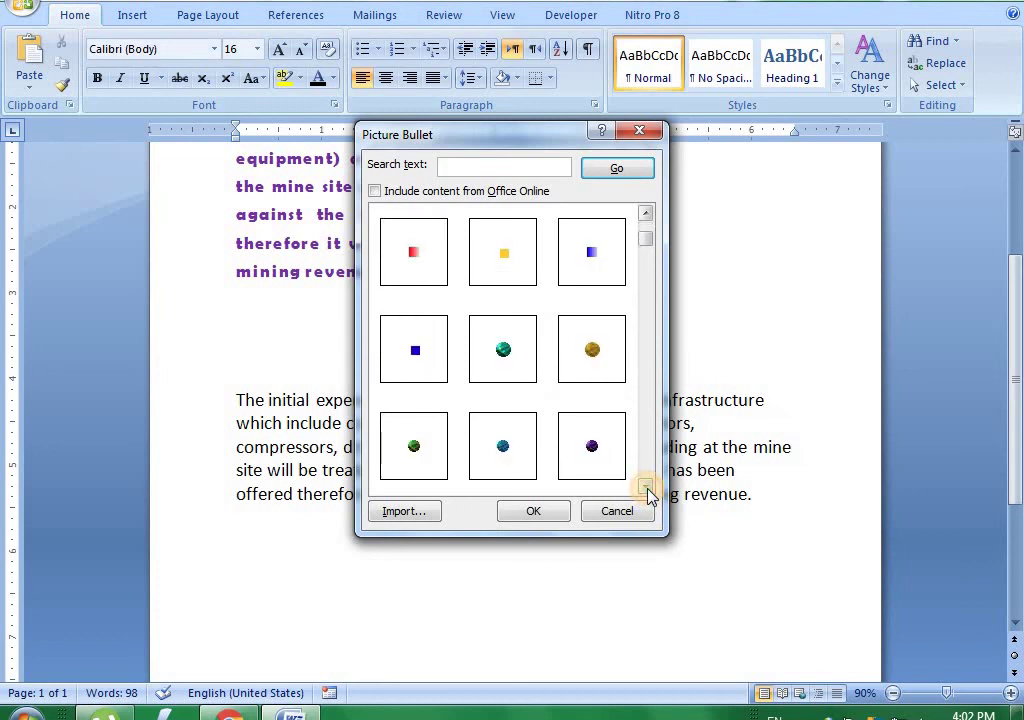
pyautogui.click(646, 487)
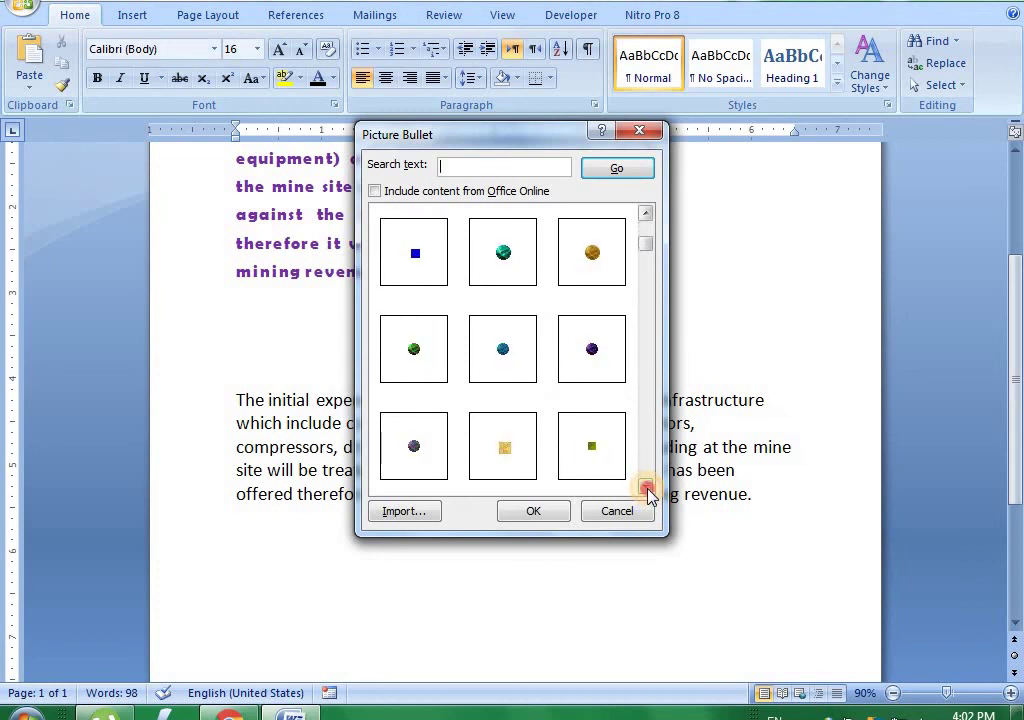
pyautogui.click(500, 258)
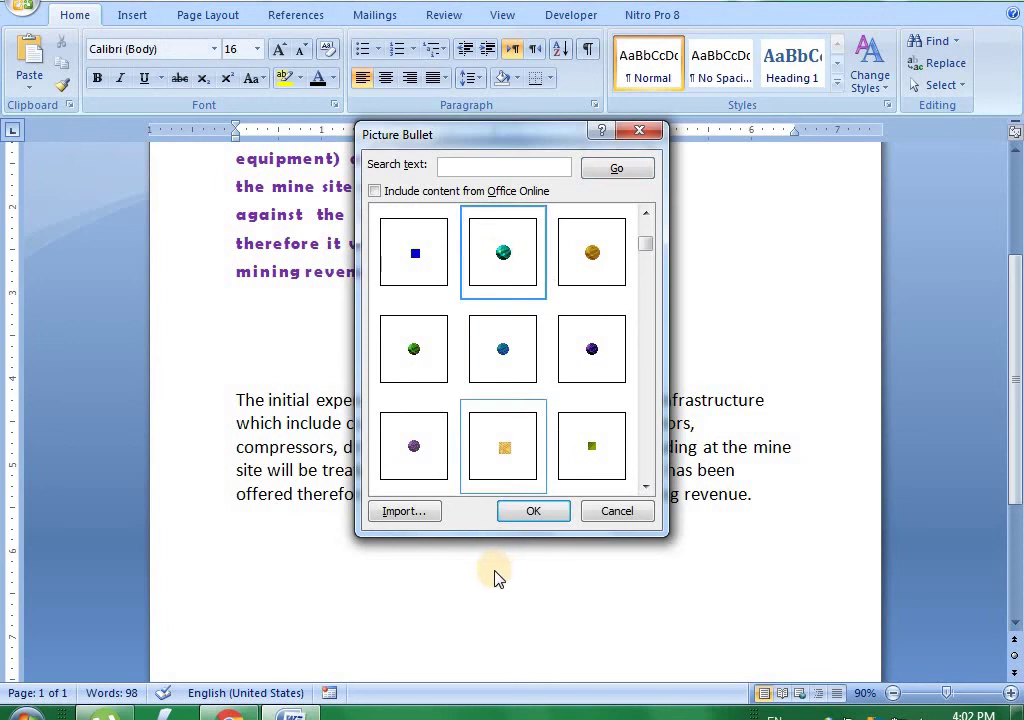
pyautogui.click(537, 510)
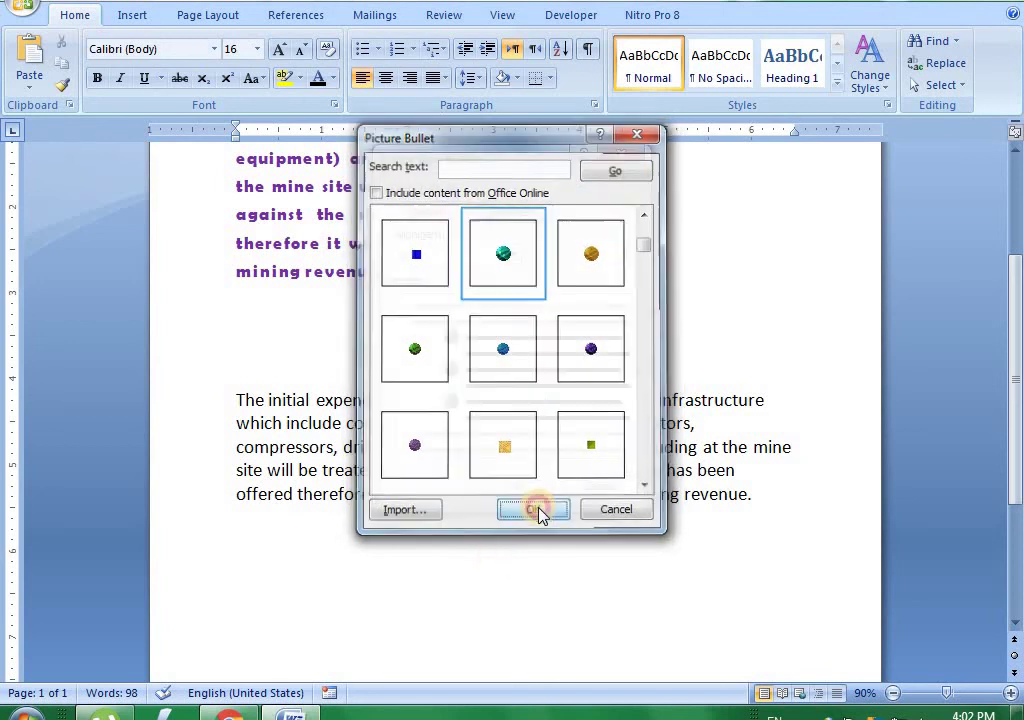
pyautogui.click(515, 487)
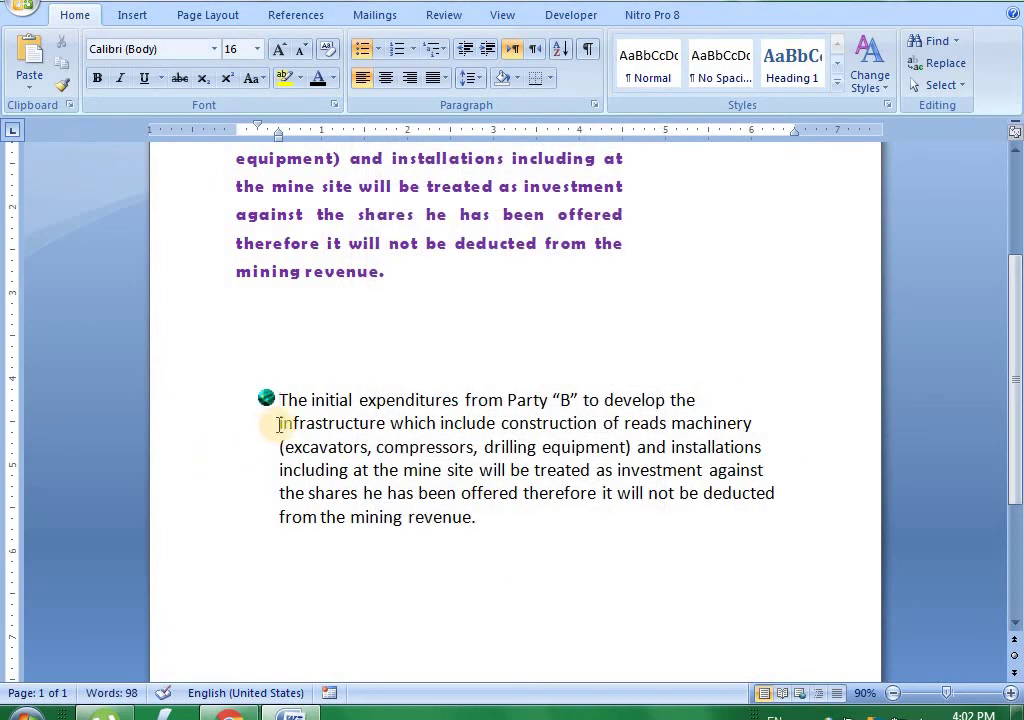
pyautogui.click(377, 50)
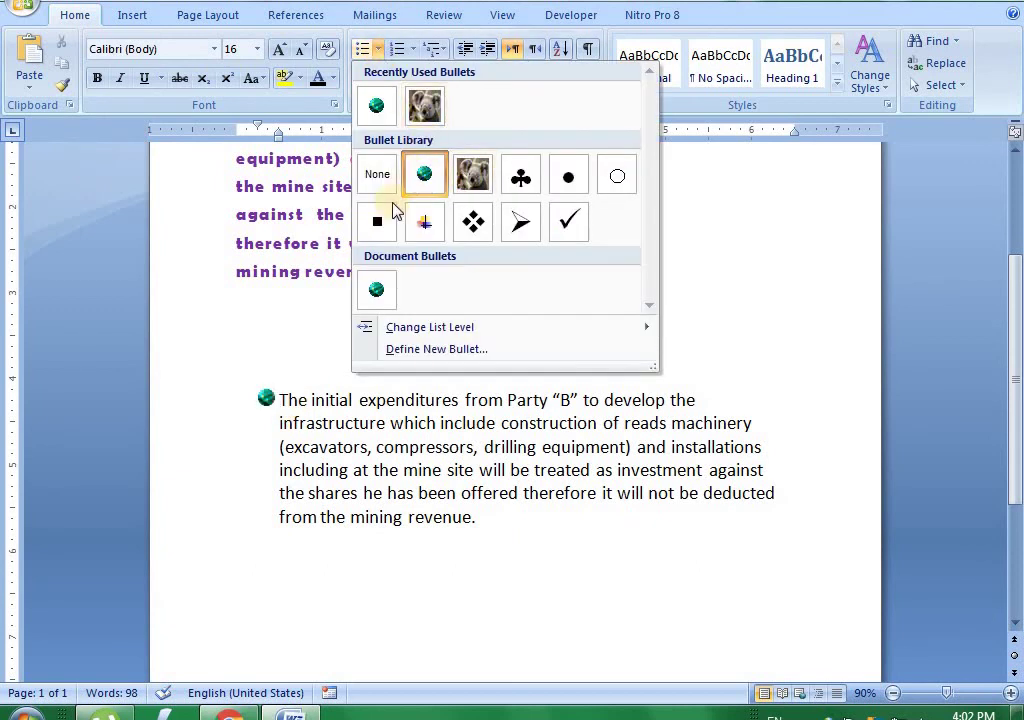
# Set the second paragraph's numbering to None so it has no bullet or number
pyautogui.click(294, 418)
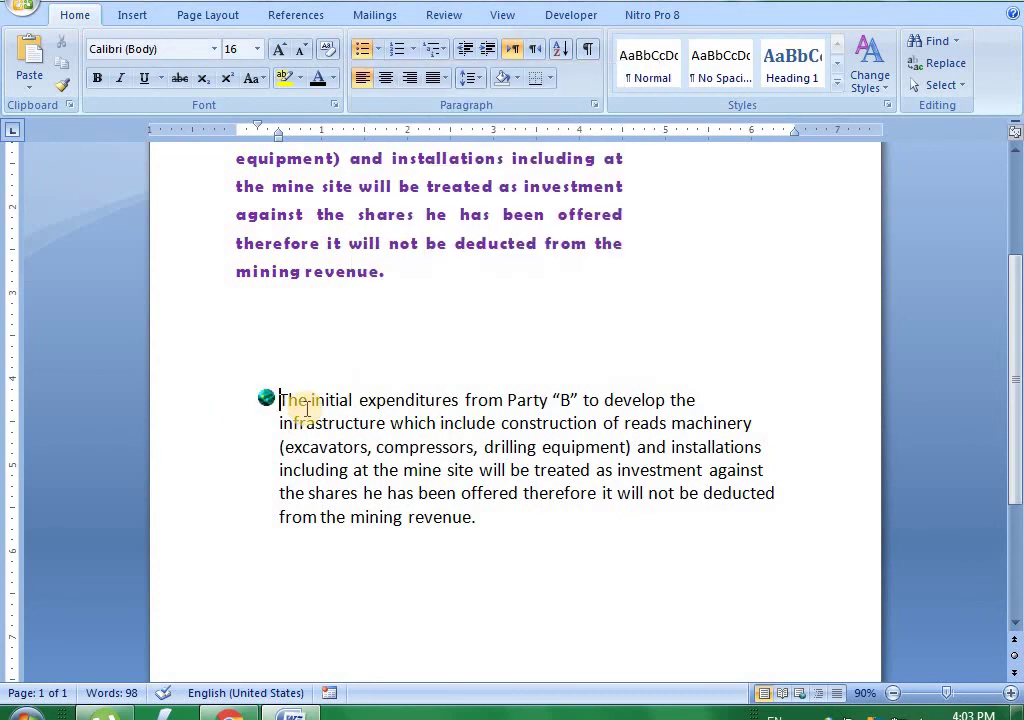
pyautogui.click(413, 50)
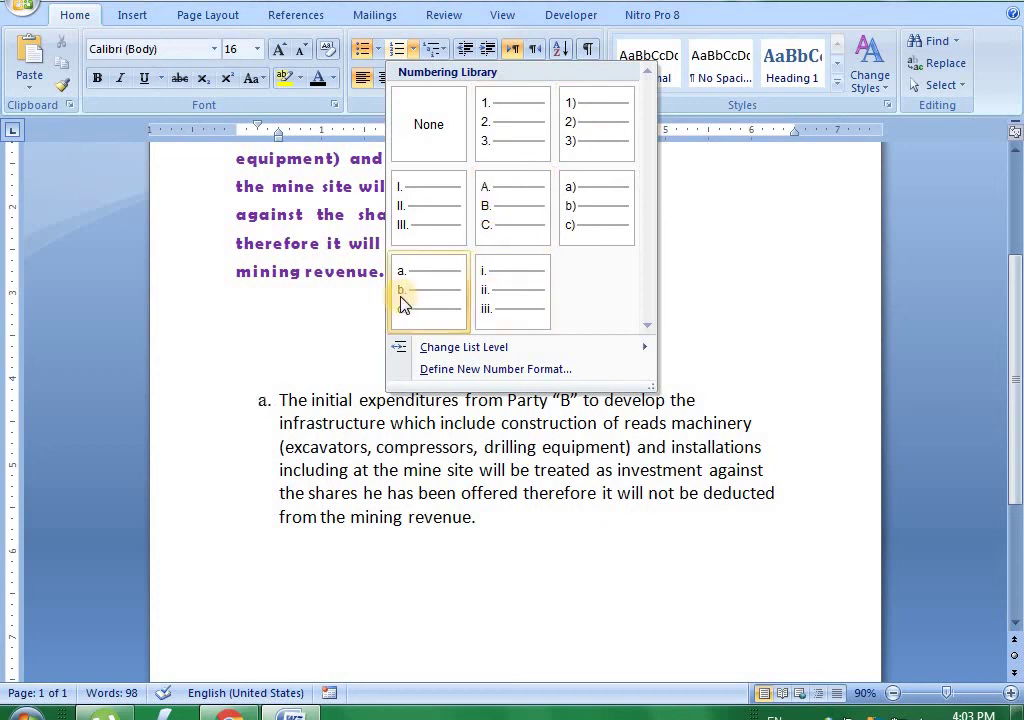
pyautogui.moveTo(422, 357)
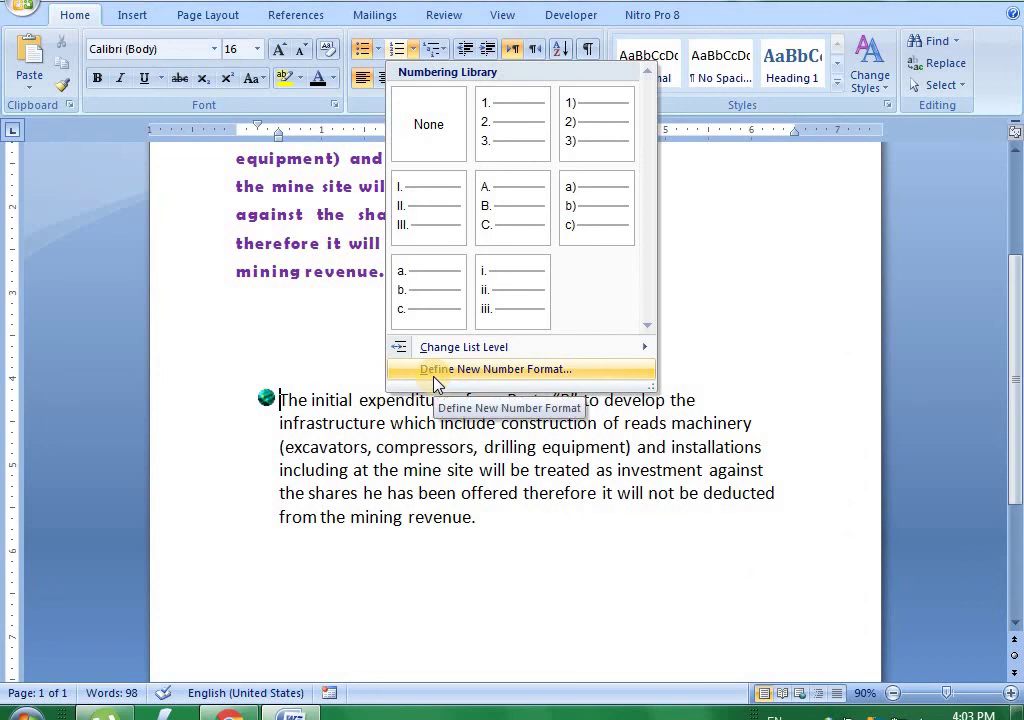
pyautogui.click(430, 135)
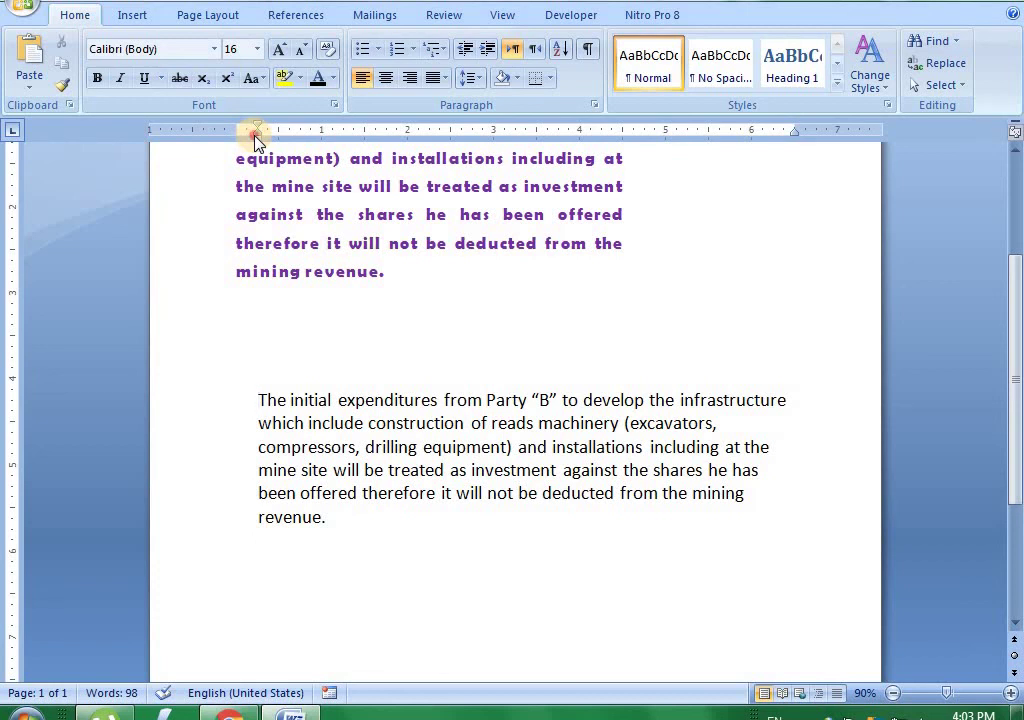
# Move the second paragraph's indent back to the left margin and justify it with Ctrl+J
pyautogui.moveTo(255, 138); pyautogui.dragTo(237, 137)
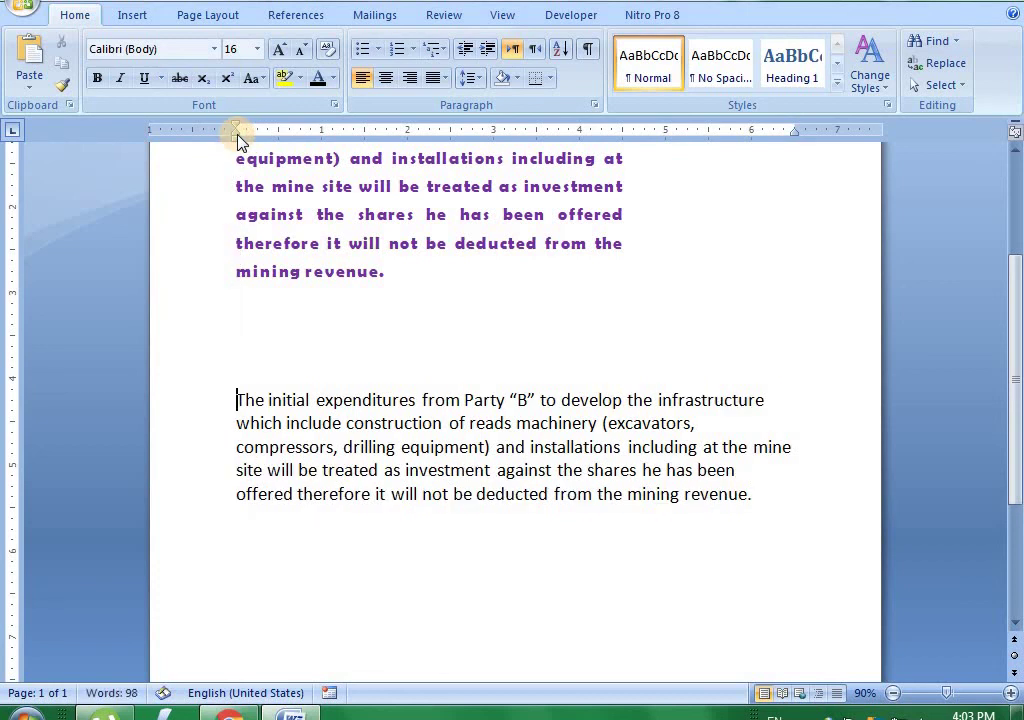
pyautogui.moveTo(415, 397); pyautogui.dragTo(548, 493)
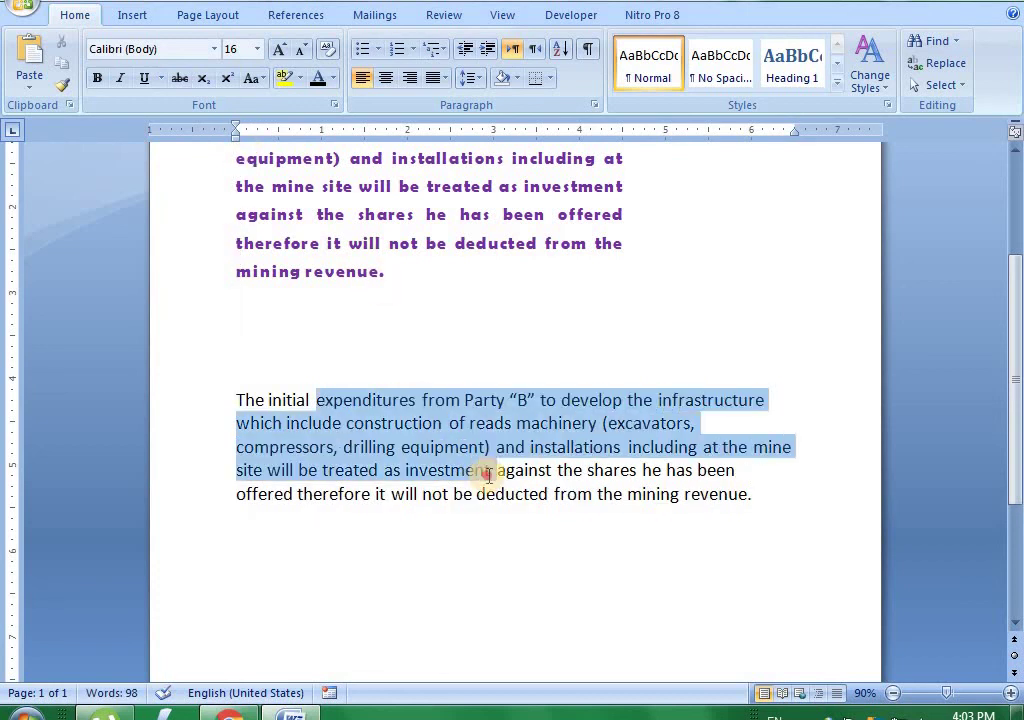
pyautogui.click(359, 422)
pyautogui.moveTo(233, 400); pyautogui.dragTo(756, 494)
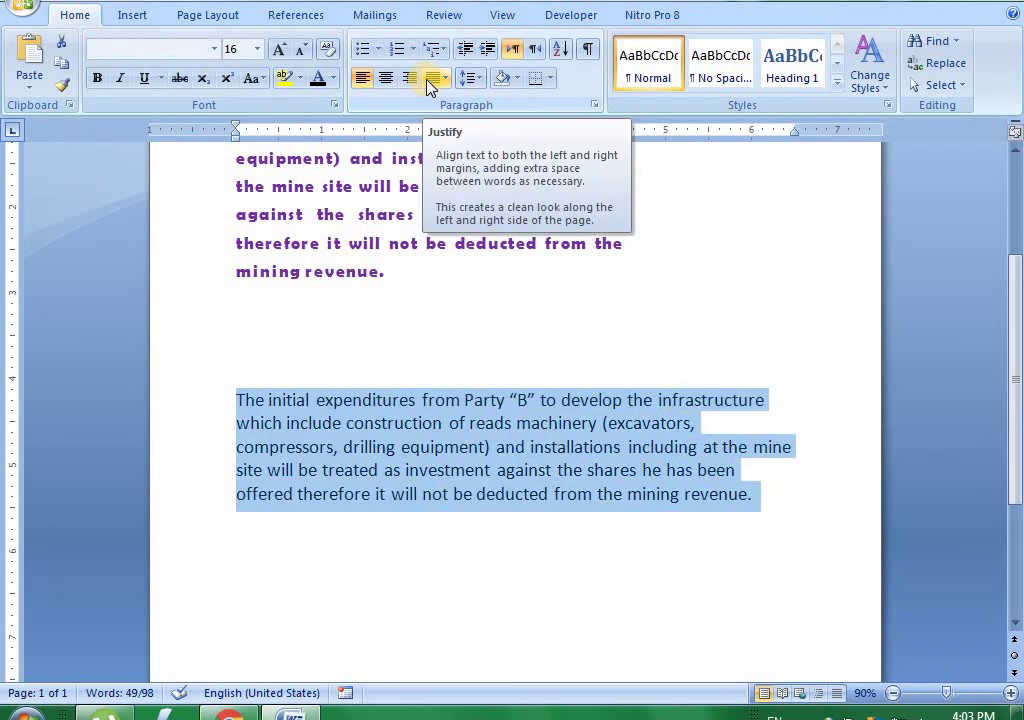
pyautogui.hotkey('ctrl', 'j')
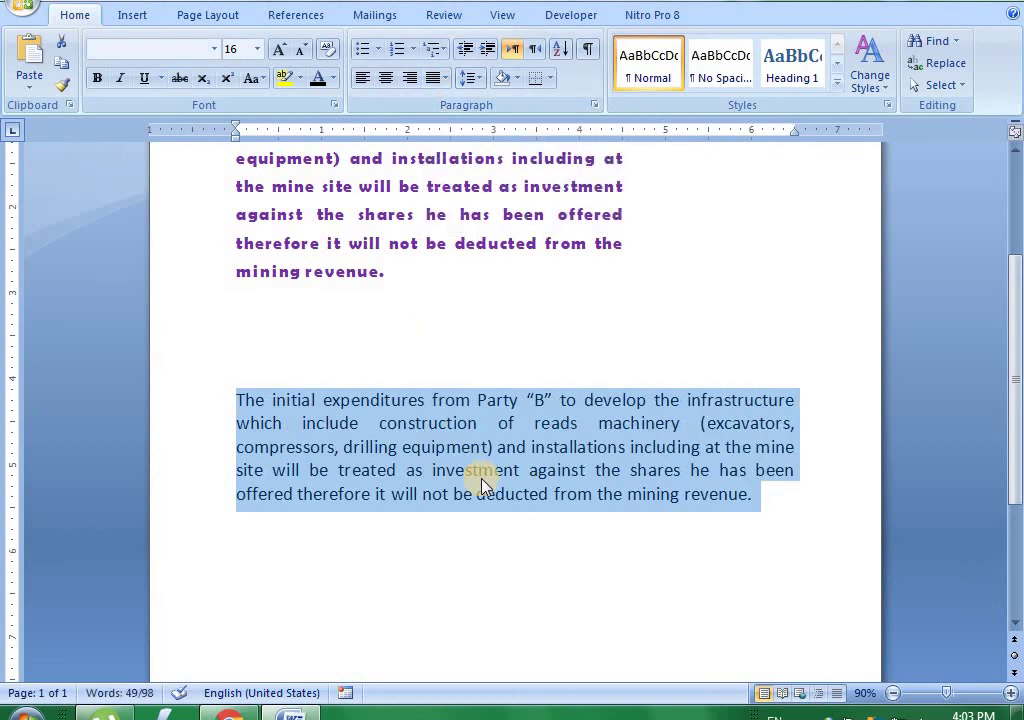
pyautogui.scroll(3, 481, 484)
pyautogui.click(382, 640)
pyautogui.click(487, 347)
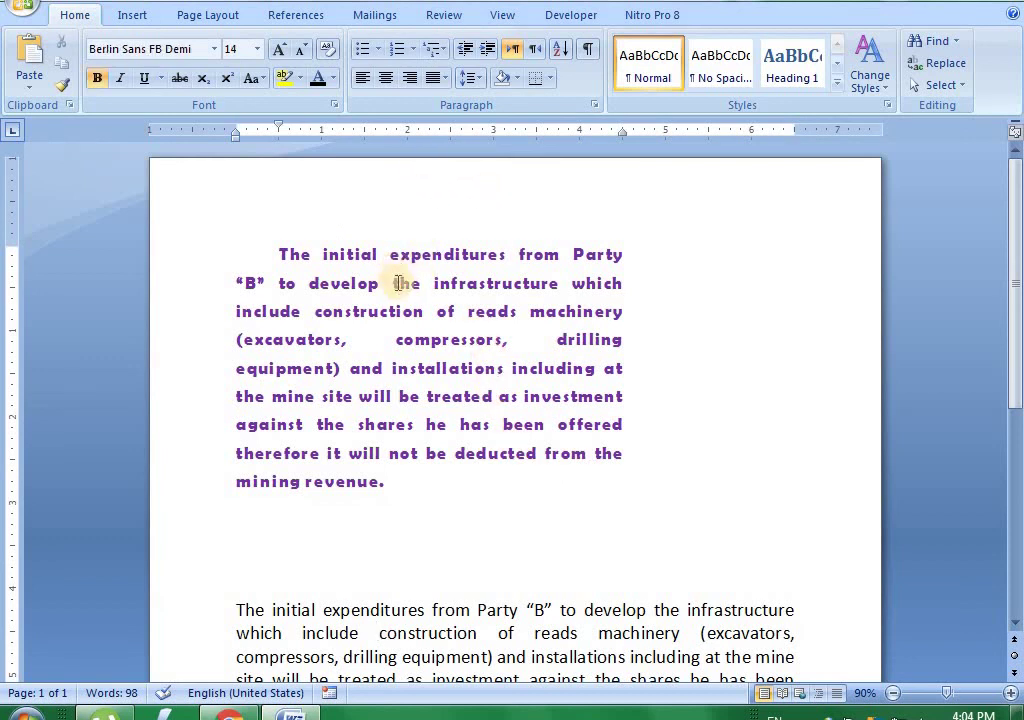
pyautogui.click(273, 255)
pyautogui.click(336, 453)
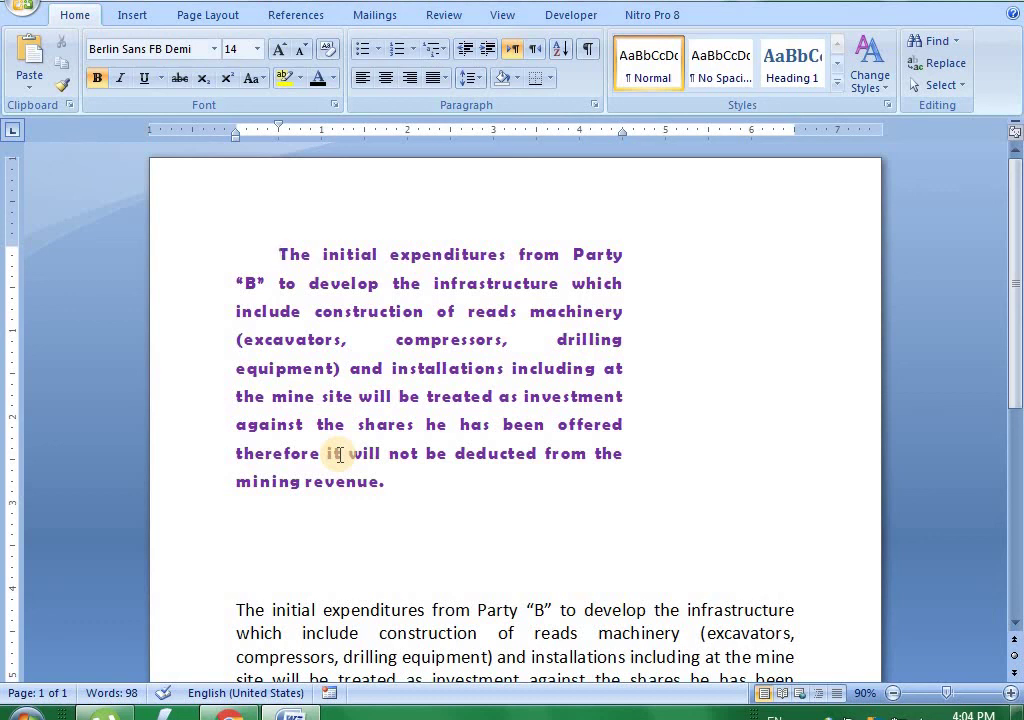
pyautogui.hotkey('ctrl', 'd')
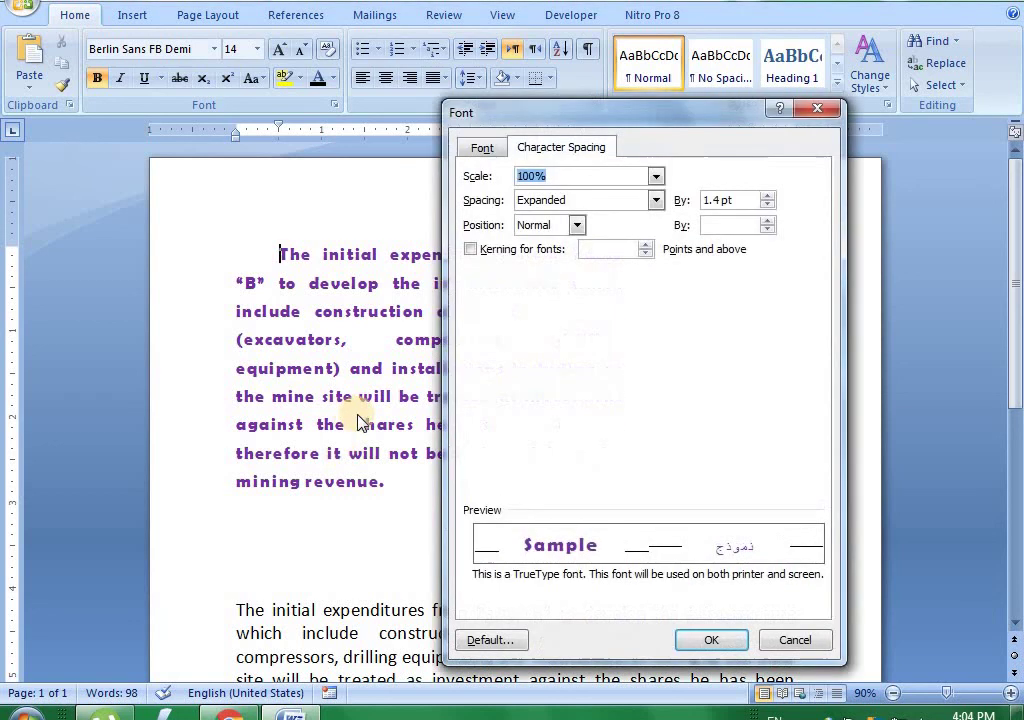
pyautogui.click(480, 149)
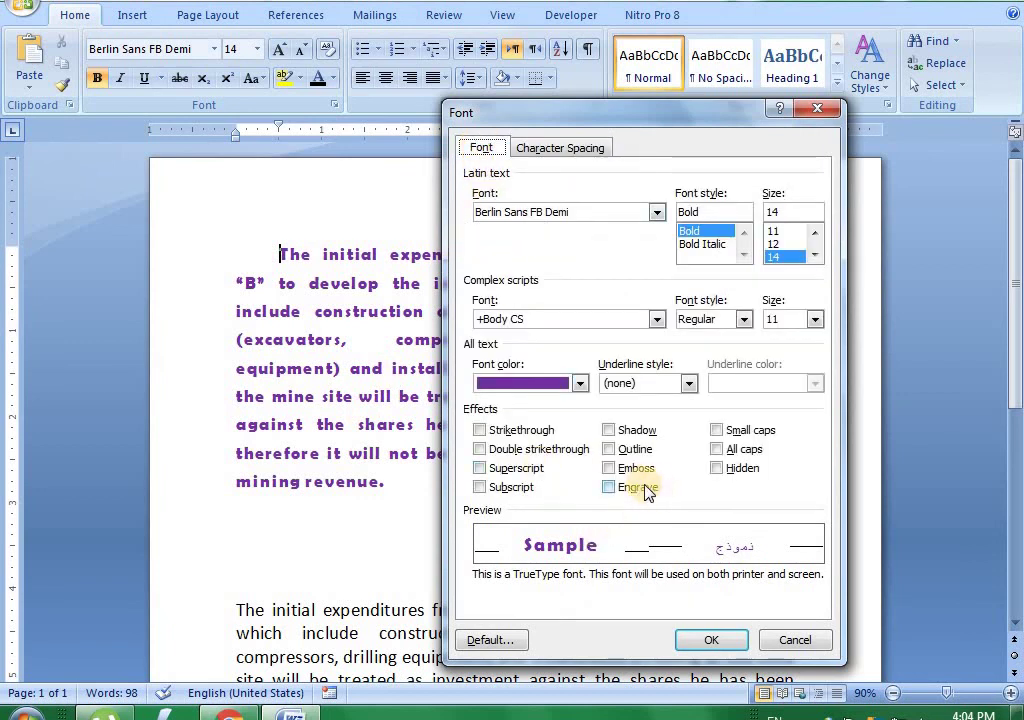